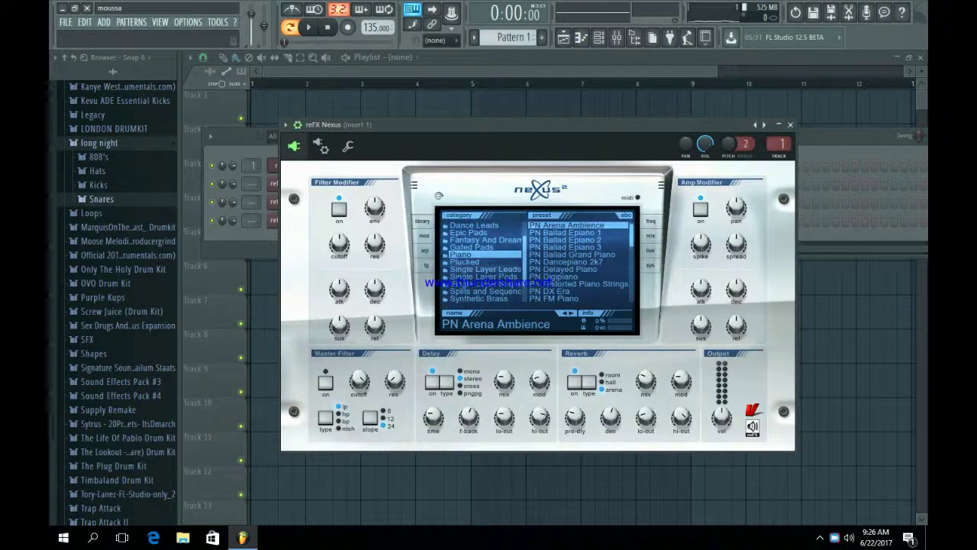
Audition the Nexus piano preset, close its window, and open the first reFX Nexus channel in the piano roll.
{"action": "key", "text": "n"}
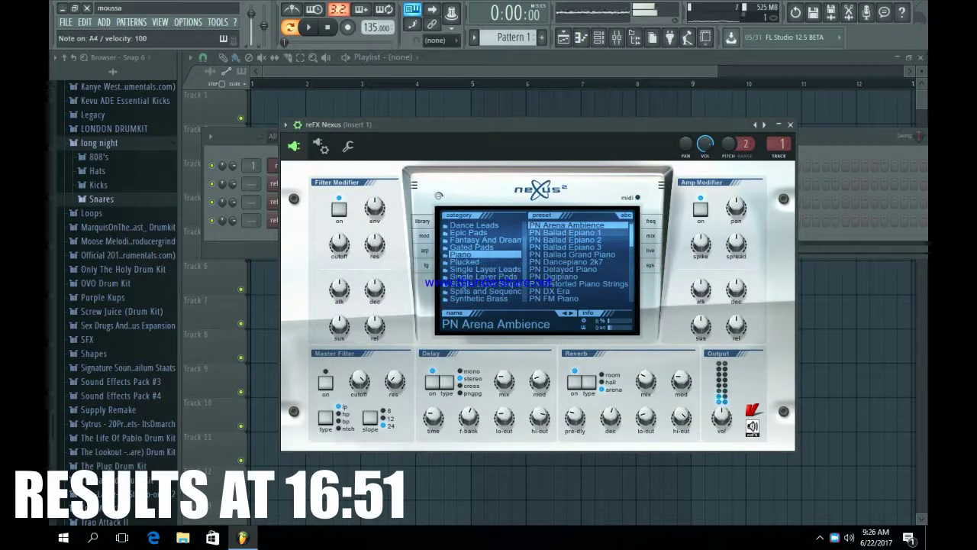
{"action": "key", "text": "e"}
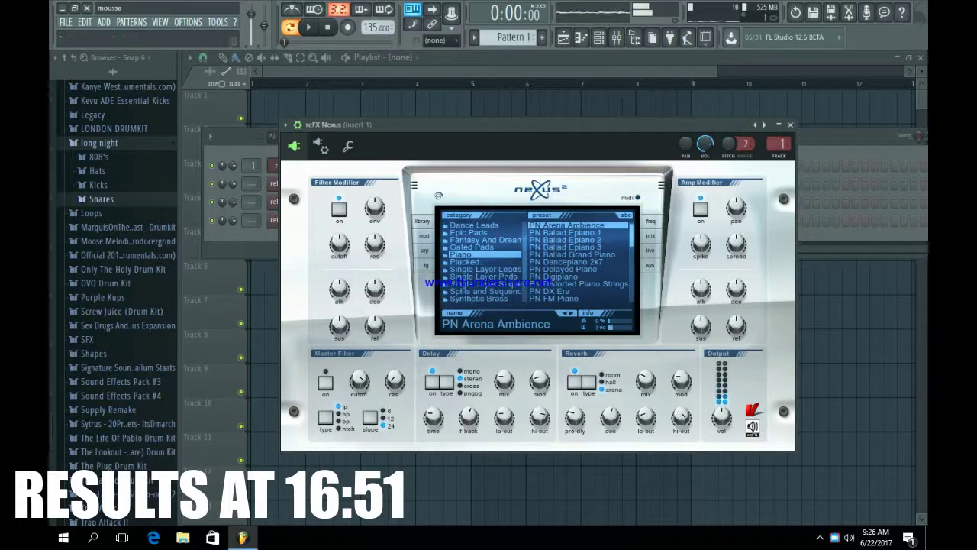
{"action": "left_click", "coordinate": [790, 124]}
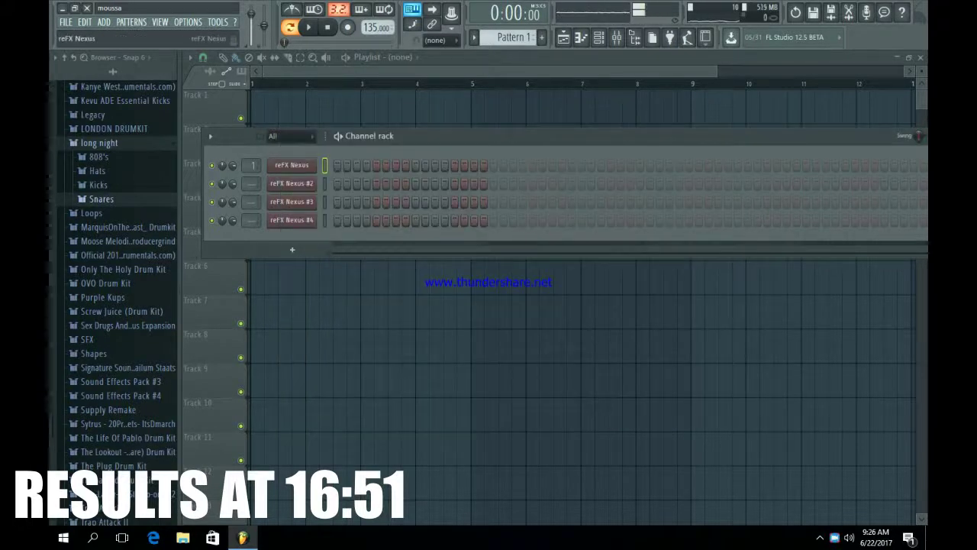
{"action": "right_click", "coordinate": [311, 165]}
{"action": "left_click", "coordinate": [340, 165]}
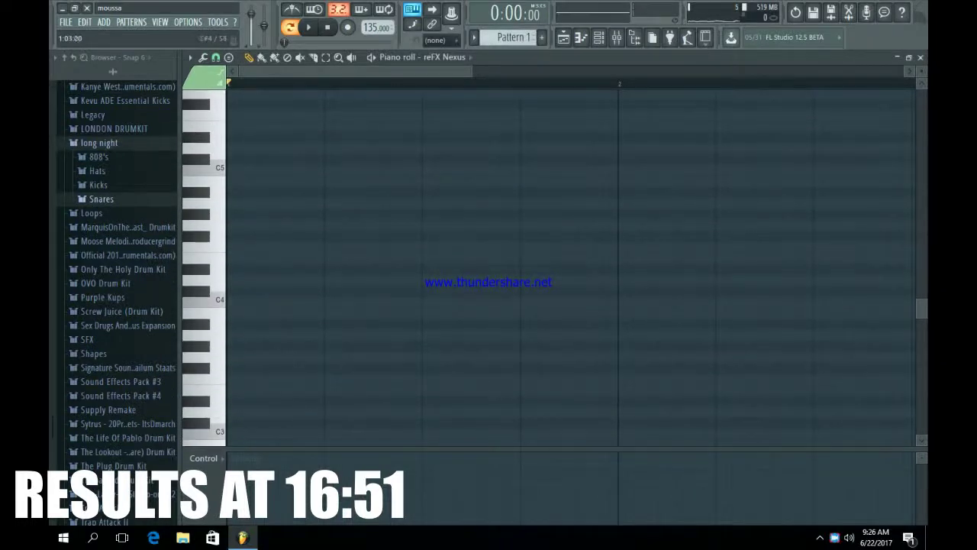
Build a chord of E4, A4 and C#5 at the start of bar 1 and play it back.
{"action": "scroll", "coordinate": [489, 260], "scroll_direction": "up", "scroll_amount": 1}
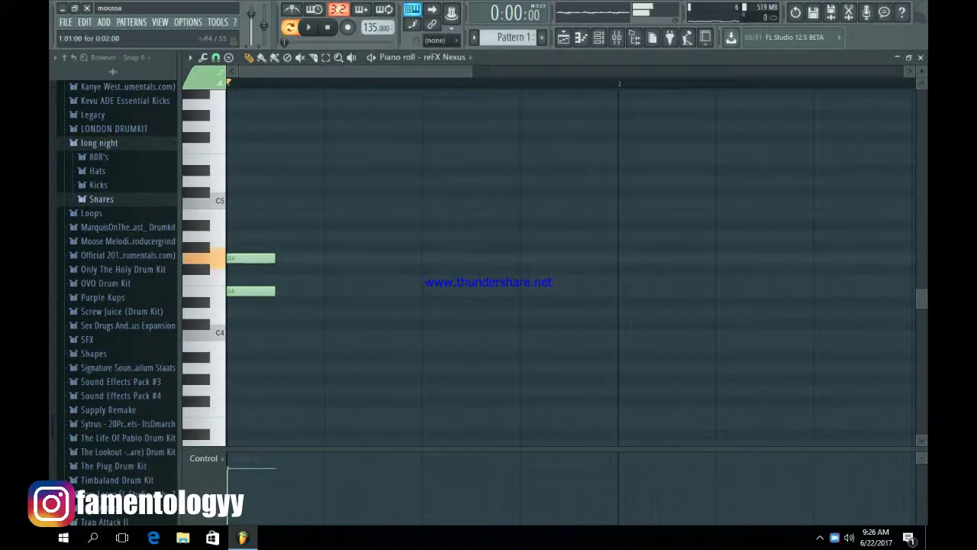
{"action": "left_click_drag", "start_coordinate": [232, 258], "coordinate": [232, 236]}
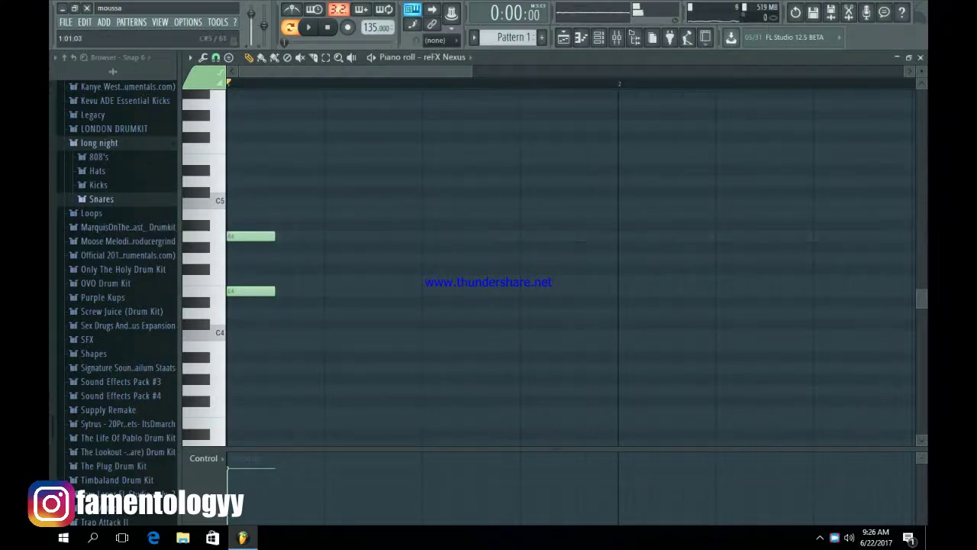
{"action": "key", "text": "space"}
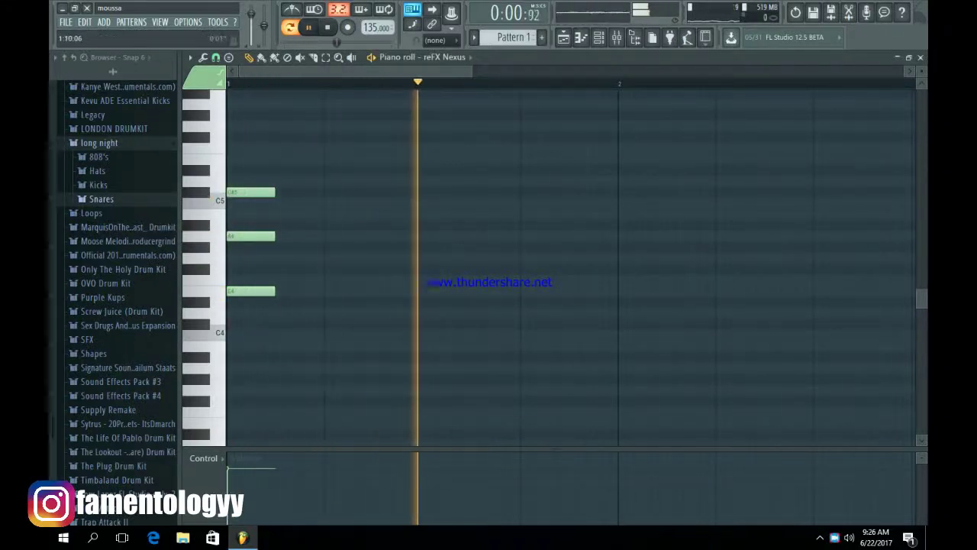
{"action": "key", "text": "space"}
Lengthen the bar 1 chord to half a bar and duplicate it to fill the rest of the bar.
{"action": "left_click_drag", "start_coordinate": [469, 71], "coordinate": [733, 71]}
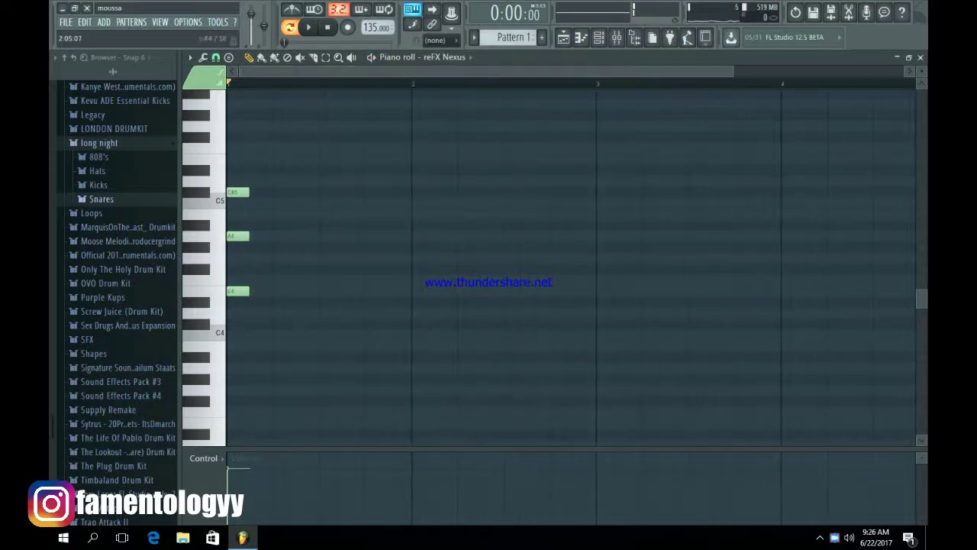
{"action": "key", "text": "space"}
{"action": "left_click_drag", "start_coordinate": [300, 313], "coordinate": [233, 160]}
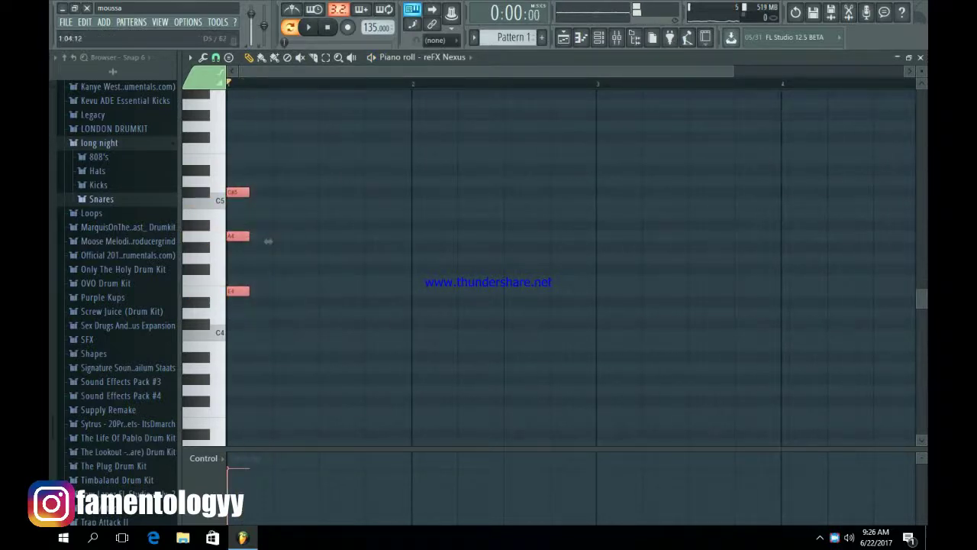
{"action": "left_click_drag", "start_coordinate": [291, 241], "coordinate": [336, 241]}
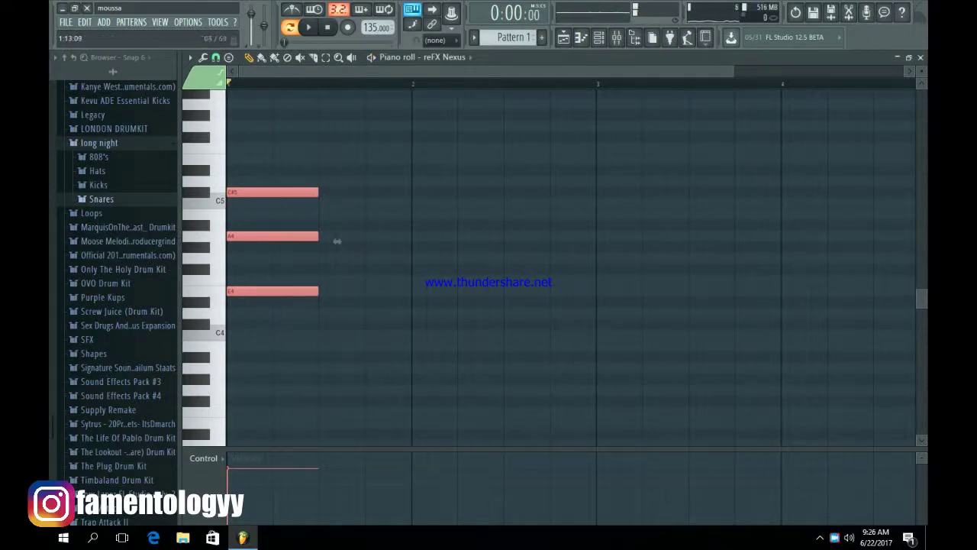
{"action": "key", "text": "ctrl+b"}
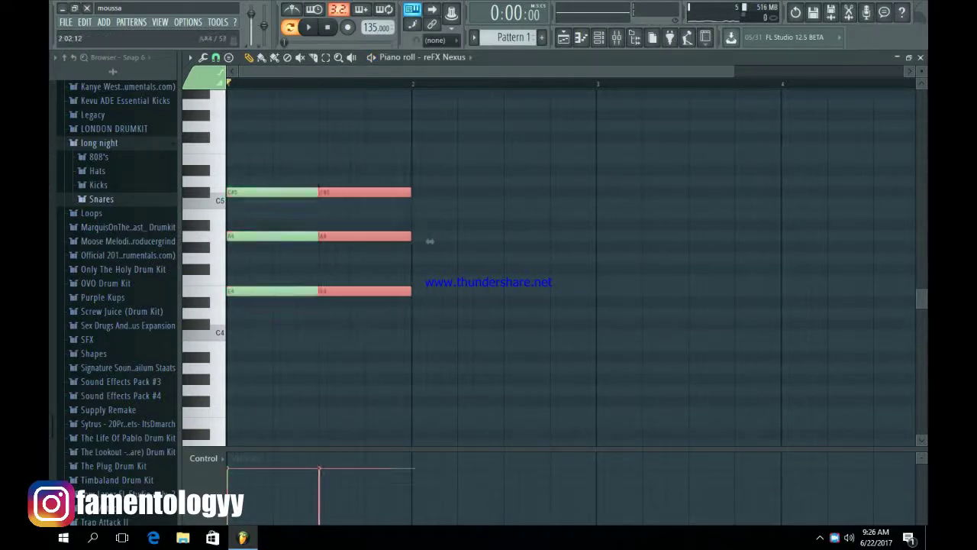
{"action": "left_click", "coordinate": [436, 216], "text": "ctrl"}
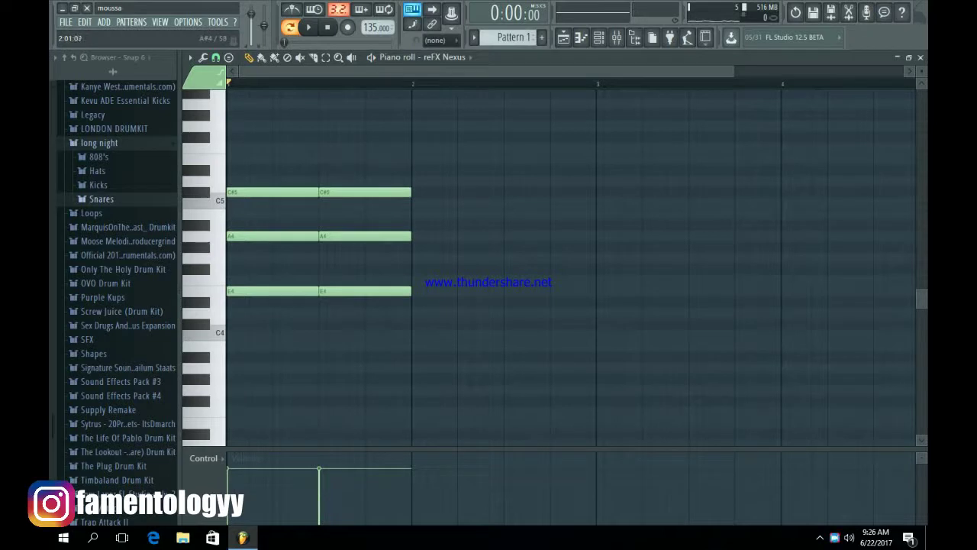
Add a half-bar chord of E4, G#4 and B4 at the start of bar 2 and play the pattern.
{"action": "left_click", "coordinate": [417, 215]}
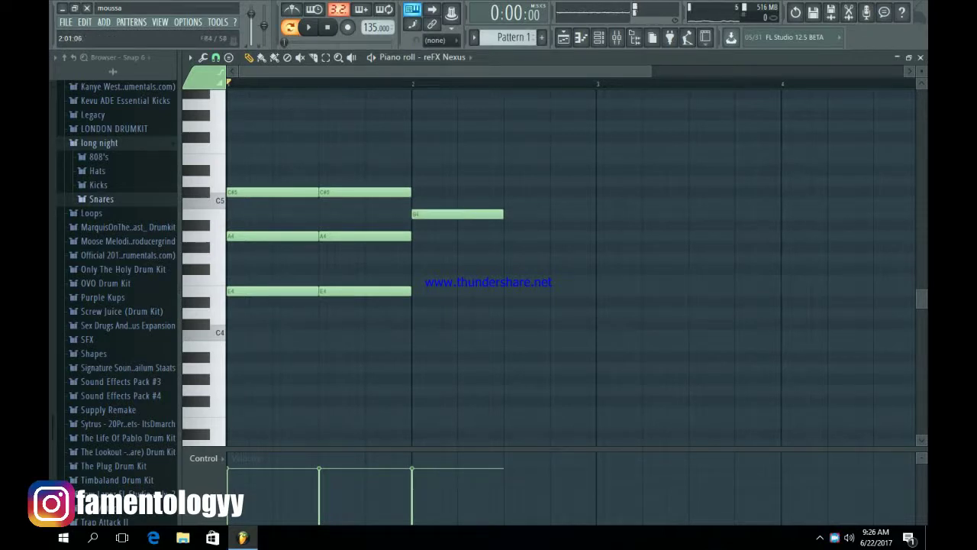
{"action": "left_click", "coordinate": [416, 258]}
{"action": "left_click_drag", "start_coordinate": [417, 258], "coordinate": [418, 247]}
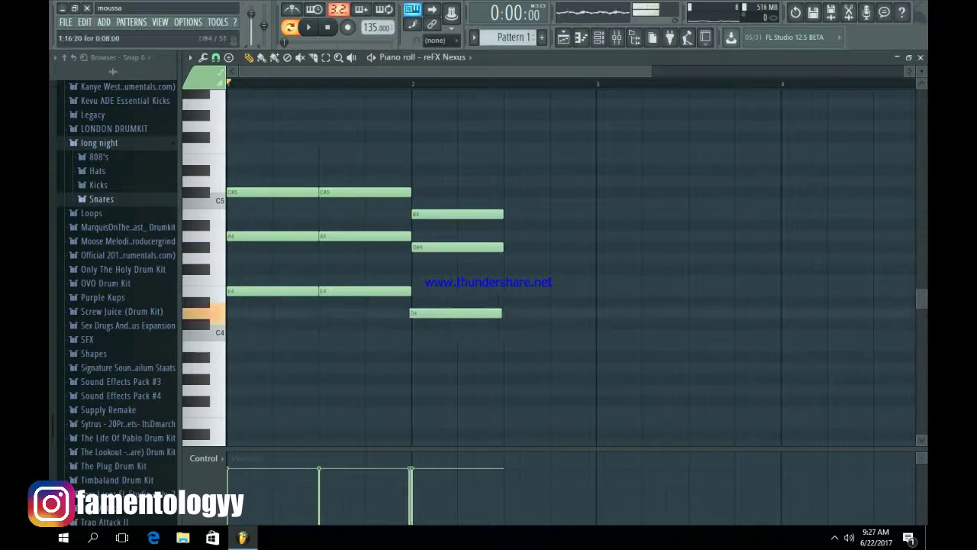
{"action": "left_click_drag", "start_coordinate": [414, 313], "coordinate": [414, 291]}
{"action": "key", "text": "space"}
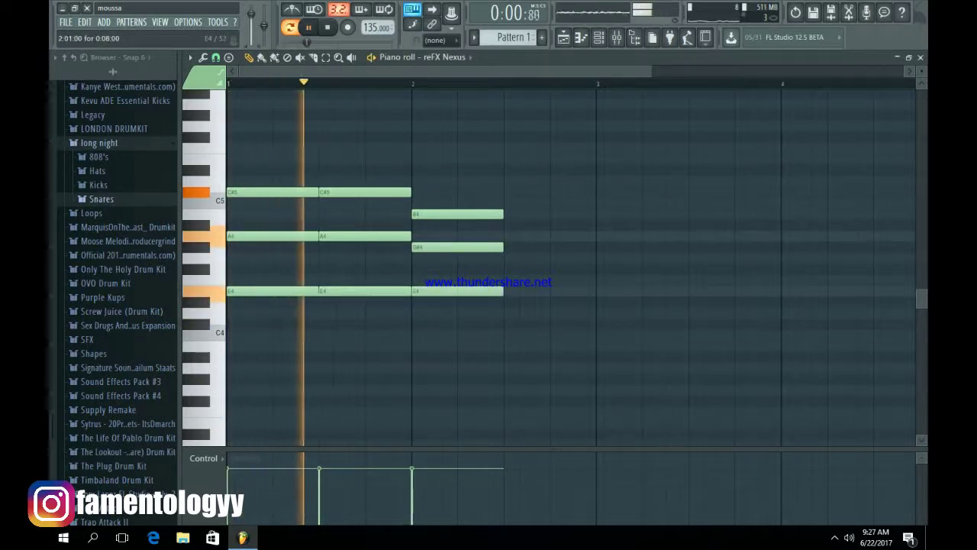
{"action": "key", "text": "space"}
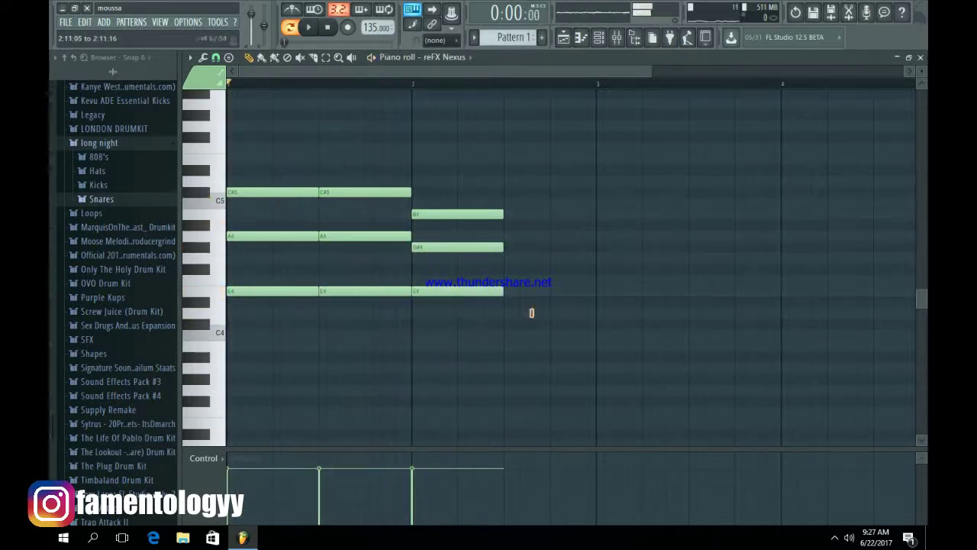
Duplicate the half-bar chord in bar 2 to fill the bar and clear the note selection.
{"action": "left_click_drag", "start_coordinate": [530, 312], "coordinate": [458, 197]}
{"action": "key", "text": "ctrl+b"}
{"action": "key", "text": "ctrl+d"}
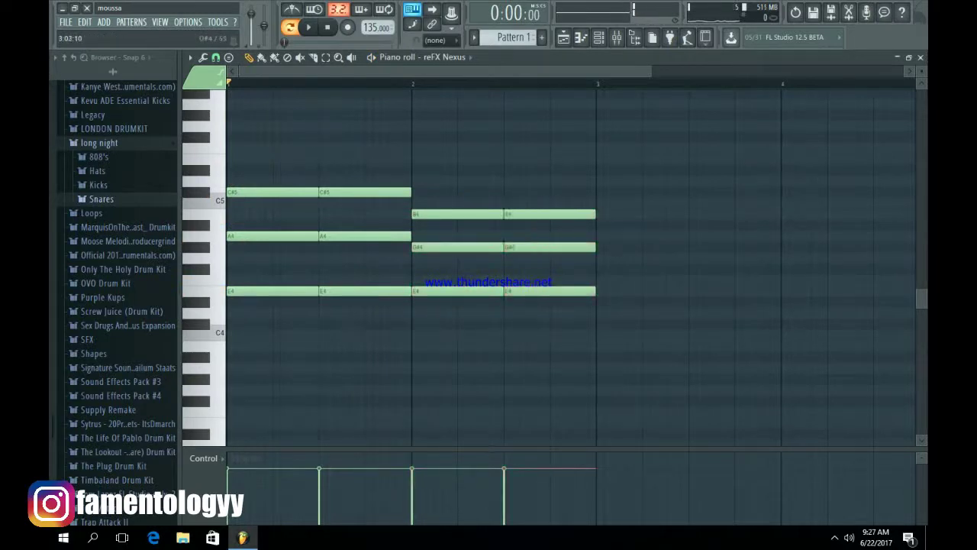
Add a half-bar chord of D4, F#4 and A4 at bar 3 and duplicate it to fill the bar.
{"action": "left_click", "coordinate": [599, 236]}
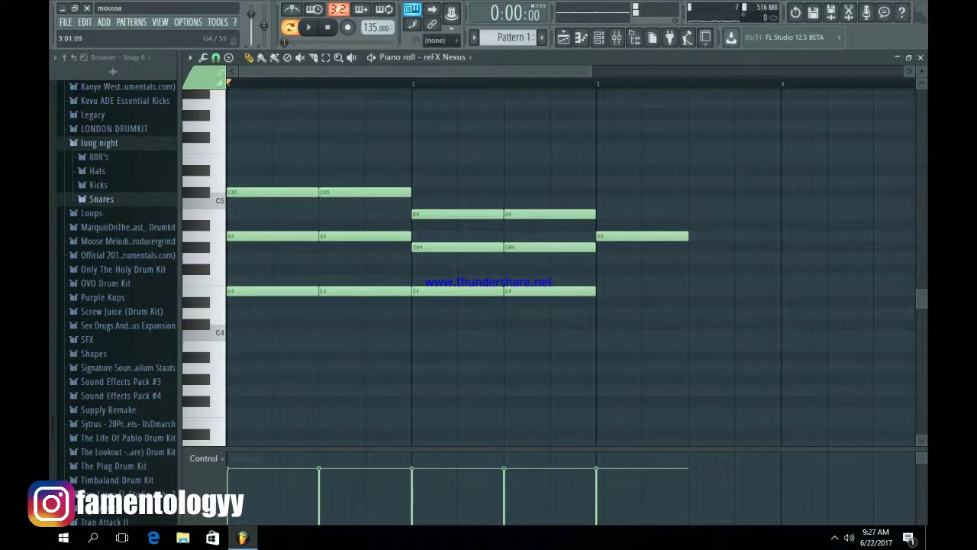
{"action": "mouse_move", "coordinate": [656, 259]}
{"action": "left_mouse_down"}
{"action": "mouse_move", "coordinate": [655, 279]}
{"action": "mouse_move", "coordinate": [652, 270]}
{"action": "left_mouse_up"}
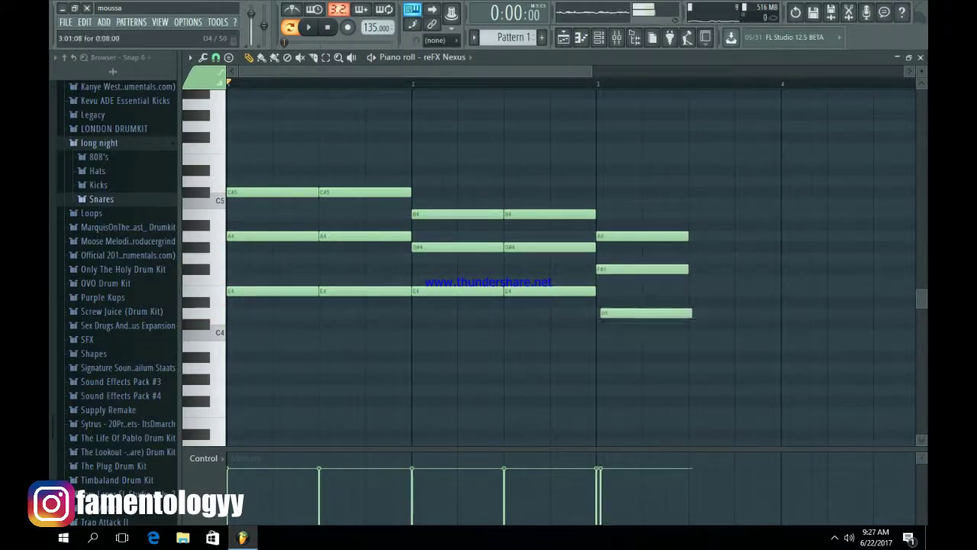
{"action": "left_click_drag", "start_coordinate": [717, 349], "coordinate": [603, 218]}
{"action": "key", "text": "ctrl+b"}
{"action": "key", "text": "ctrl+d"}
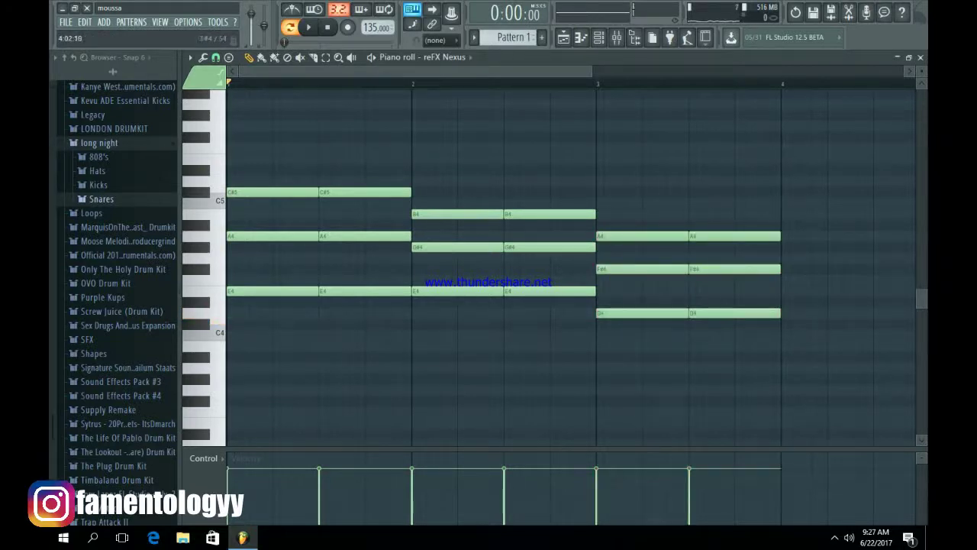
Fill bar 4 with half-bar C#5 and G#4 notes, and add an E4 note in its first half.
{"action": "left_click", "coordinate": [784, 193]}
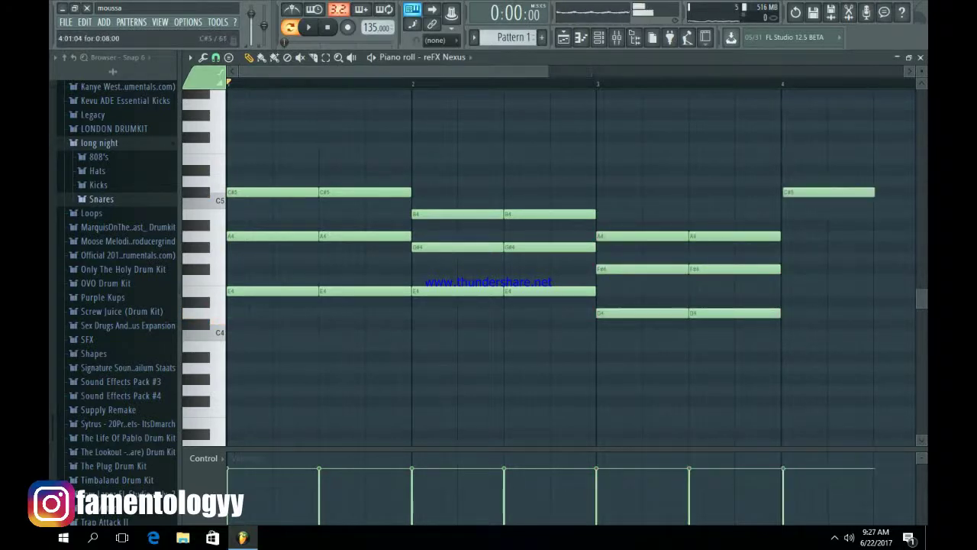
{"action": "left_click_drag", "start_coordinate": [876, 216], "coordinate": [804, 179]}
{"action": "key", "text": "ctrl+b"}
{"action": "key", "text": "ctrl+d"}
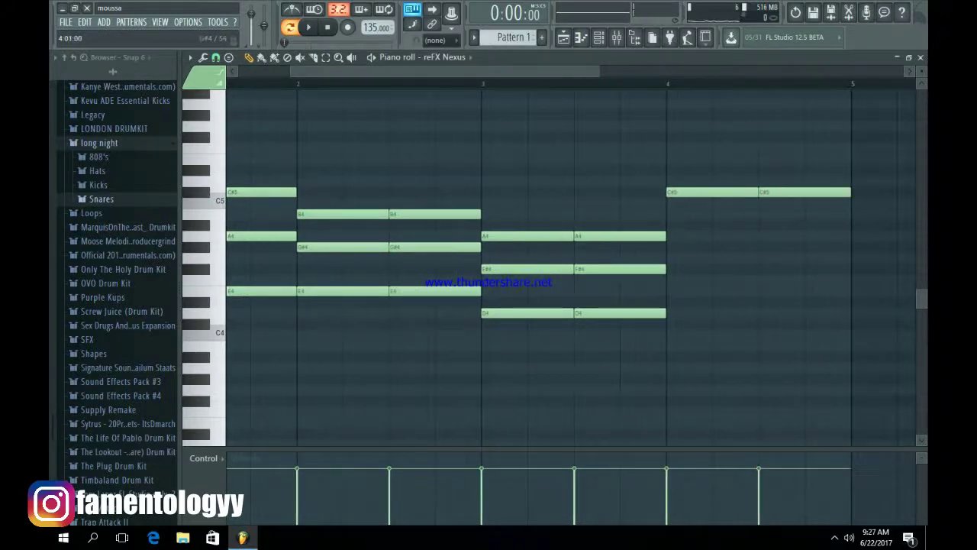
{"action": "left_click_drag", "start_coordinate": [743, 269], "coordinate": [708, 235]}
{"action": "key", "text": "ctrl+b"}
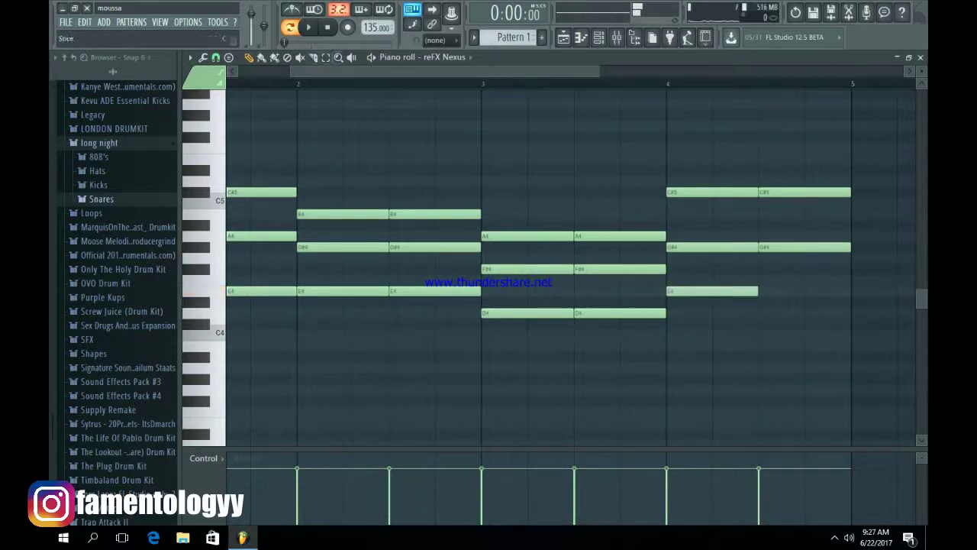
Lower the E4 note in bar 4 to C#4, duplicate it to fill the bar, and play the progression.
{"action": "left_click_drag", "start_coordinate": [291, 71], "coordinate": [239, 71]}
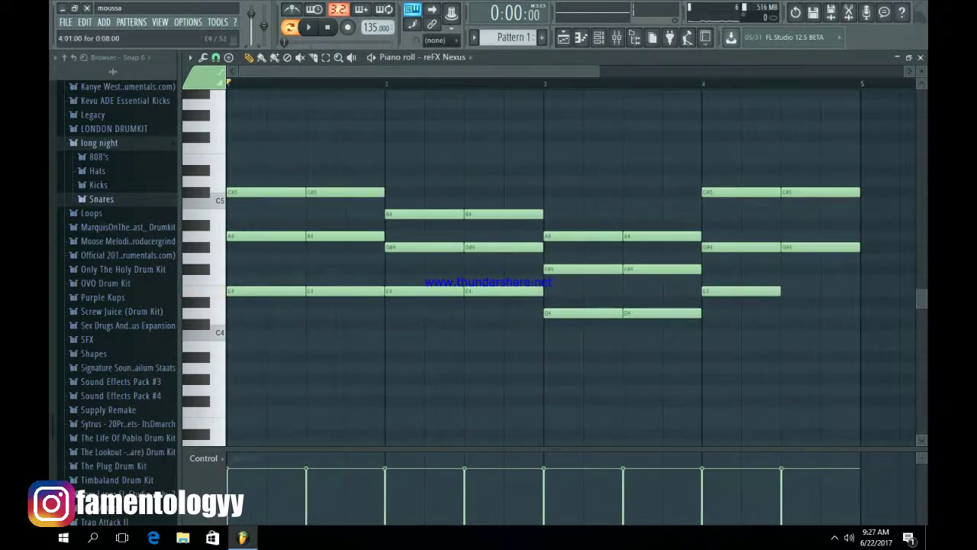
{"action": "left_click_drag", "start_coordinate": [723, 290], "coordinate": [723, 323]}
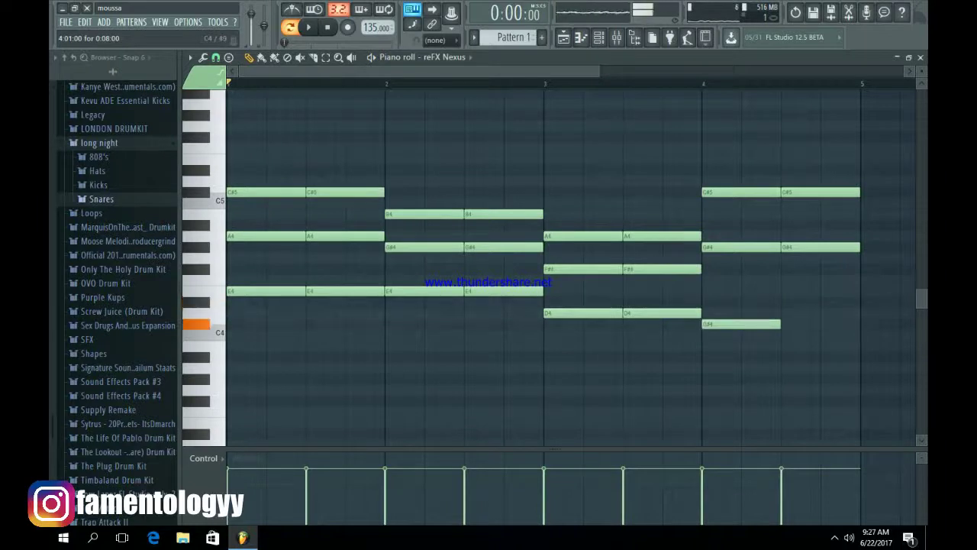
{"action": "left_click_drag", "start_coordinate": [792, 349], "coordinate": [741, 308]}
{"action": "key", "text": "ctrl+b"}
{"action": "key", "text": "ctrl+b"}
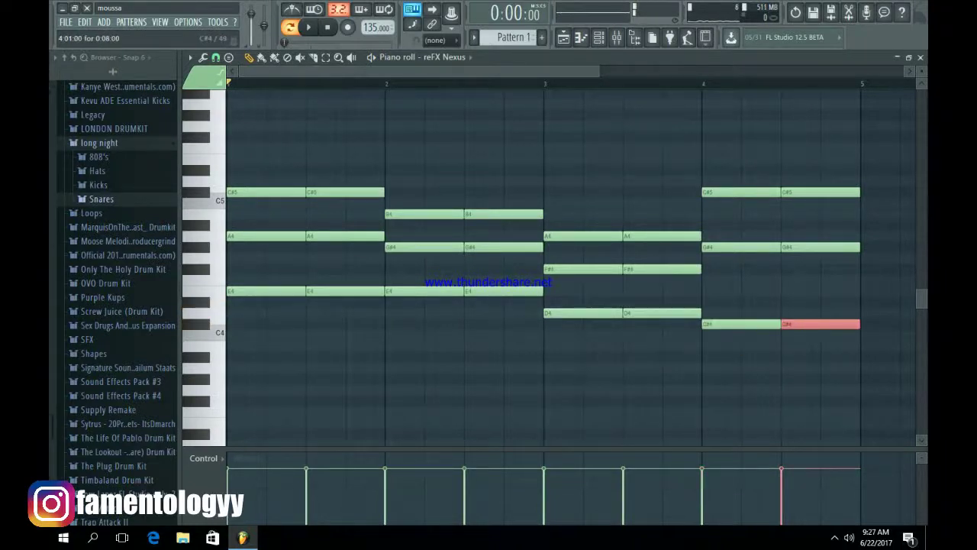
{"action": "key", "text": "Delete"}
{"action": "key", "text": "space"}
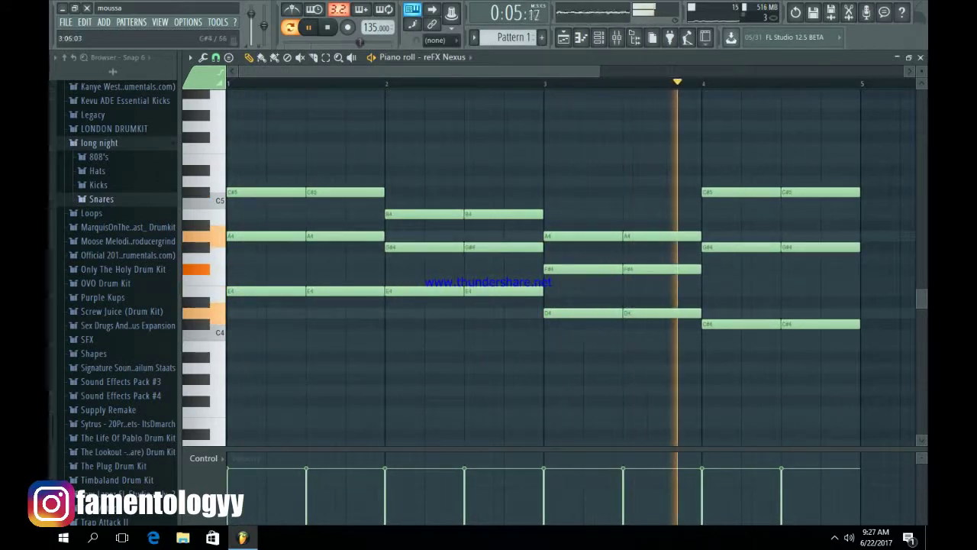
{"action": "key", "text": "space"}
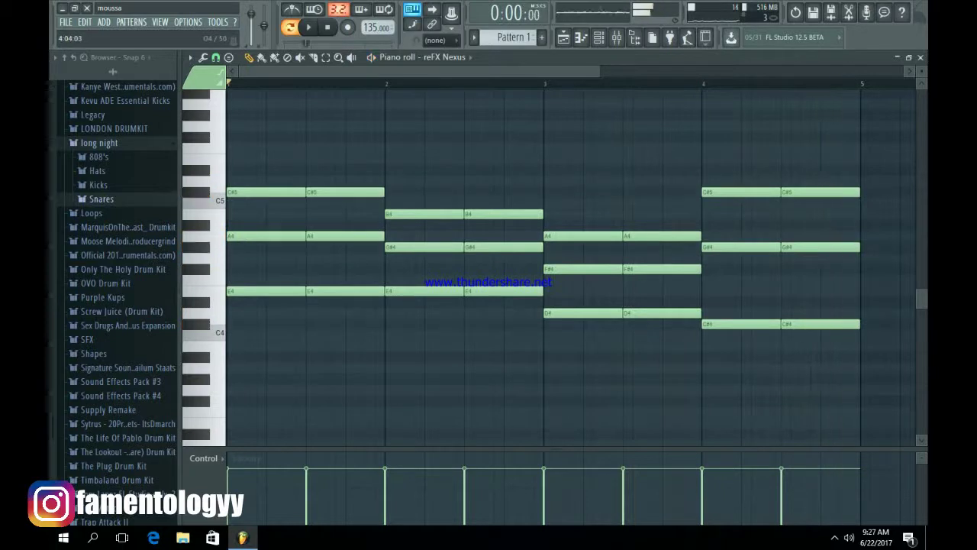
Change the outer notes of bar 4's first chord to E4 and B4 and play the progression.
{"action": "left_click_drag", "start_coordinate": [704, 324], "coordinate": [704, 291]}
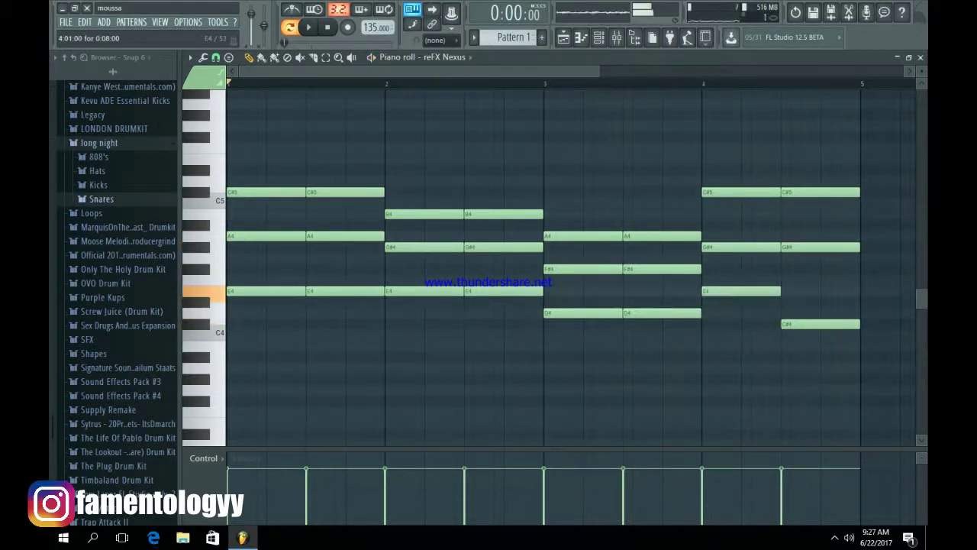
{"action": "left_click_drag", "start_coordinate": [704, 191], "coordinate": [704, 214]}
{"action": "key", "text": "space"}
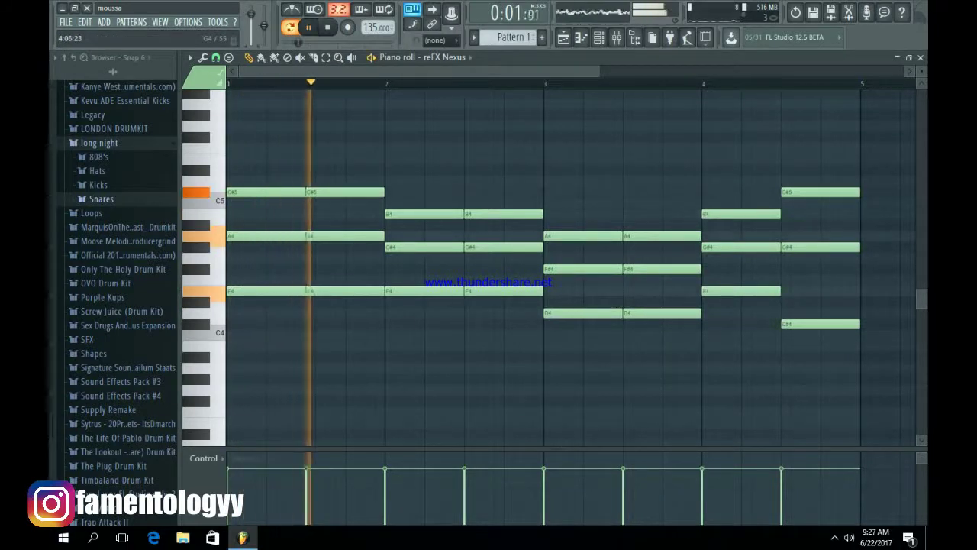
Change the lower two notes of bar 4's second chord to D4 and F#4 and play the progression.
{"action": "left_click_drag", "start_coordinate": [794, 324], "coordinate": [794, 313]}
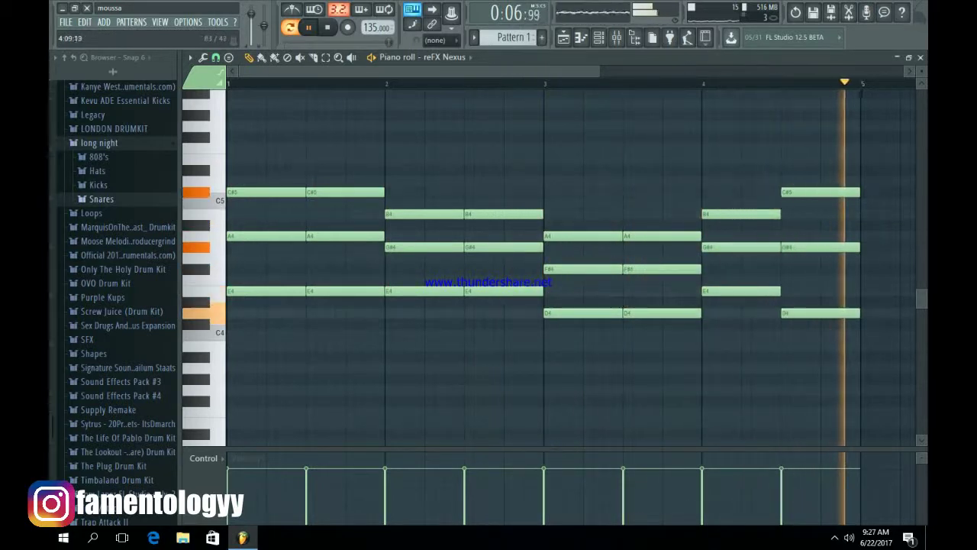
{"action": "key", "text": "space"}
{"action": "left_click", "coordinate": [807, 193]}
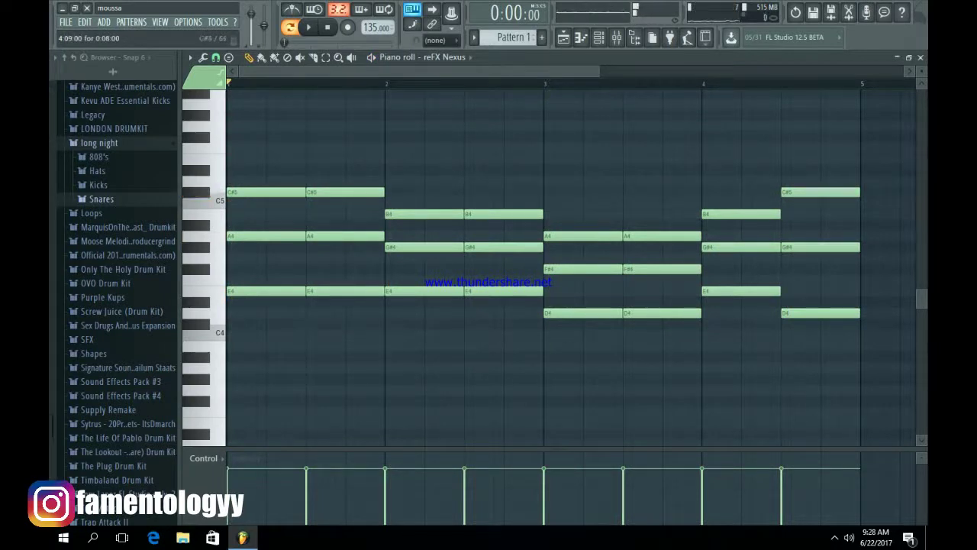
{"action": "left_click_drag", "start_coordinate": [820, 246], "coordinate": [820, 269]}
{"action": "key", "text": "space"}
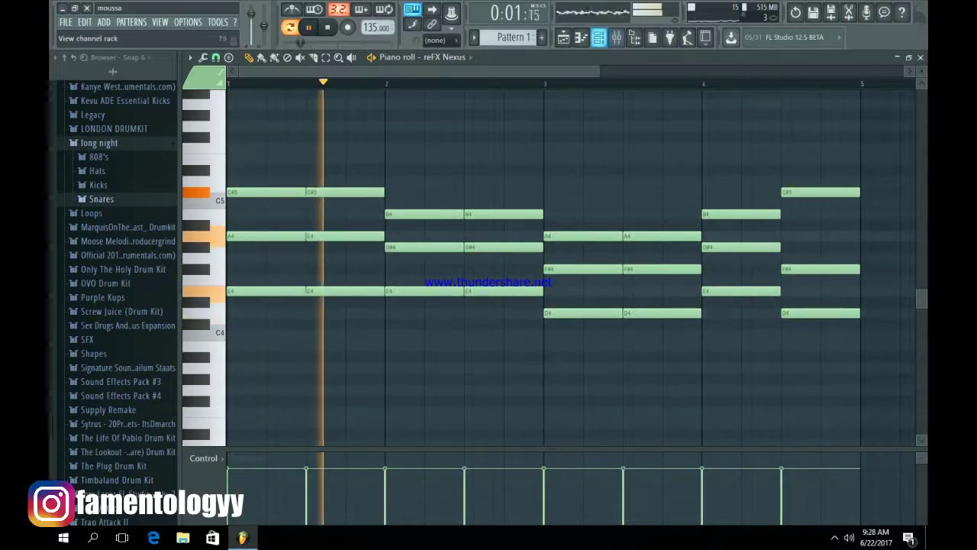
Open the first reFX Nexus instrument and add Fruity parametric EQ 2 to the first effect slot of its mixer track.
{"action": "key", "text": "F6"}
{"action": "left_click", "coordinate": [291, 165]}
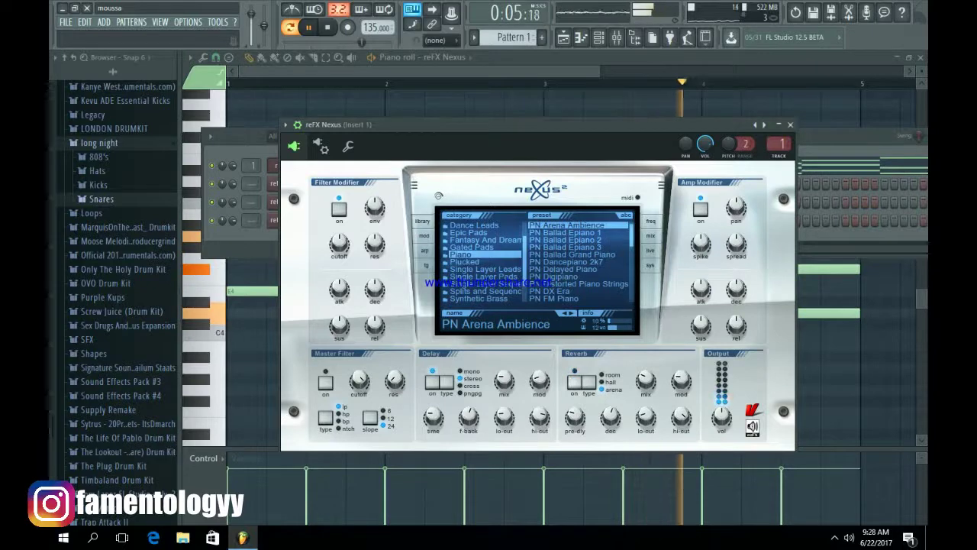
{"action": "key", "text": "F9"}
{"action": "left_click", "coordinate": [801, 139]}
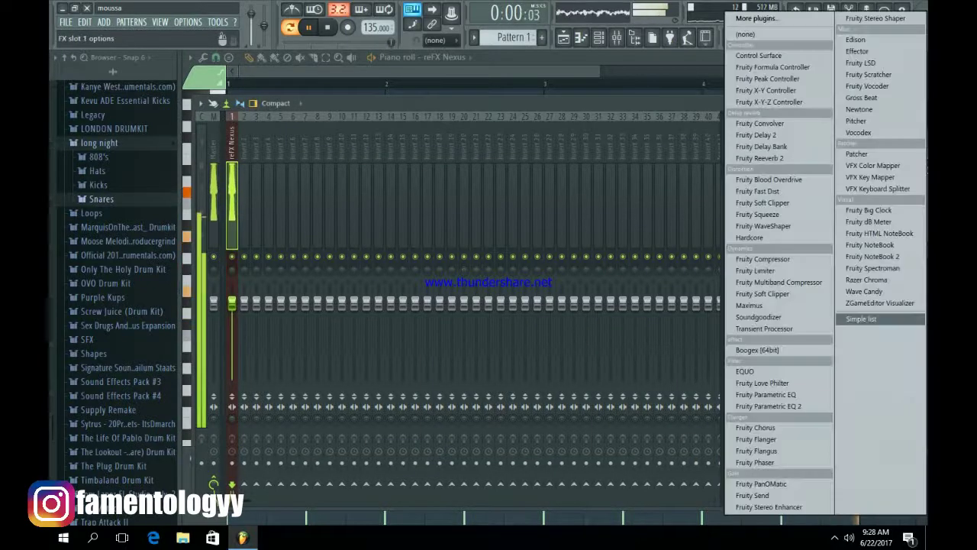
{"action": "left_click", "coordinate": [774, 403]}
Set EQ band 1 to the Steep 8 order and pull it fully down and slightly higher in frequency to cut the lows.
{"action": "right_click", "coordinate": [307, 276]}
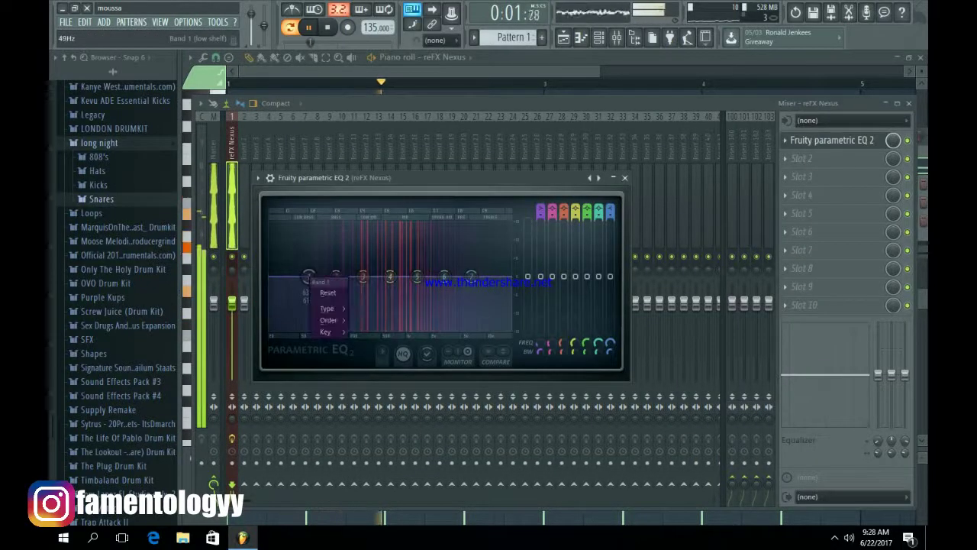
{"action": "mouse_move", "coordinate": [328, 321]}
{"action": "left_click", "coordinate": [372, 321]}
{"action": "left_click_drag", "start_coordinate": [308, 276], "coordinate": [337, 328]}
Set EQ band 7 to the Steep 8 order, pull it fully down to cut the highs, and close the equalizer.
{"action": "right_click", "coordinate": [471, 277]}
{"action": "mouse_move", "coordinate": [490, 321]}
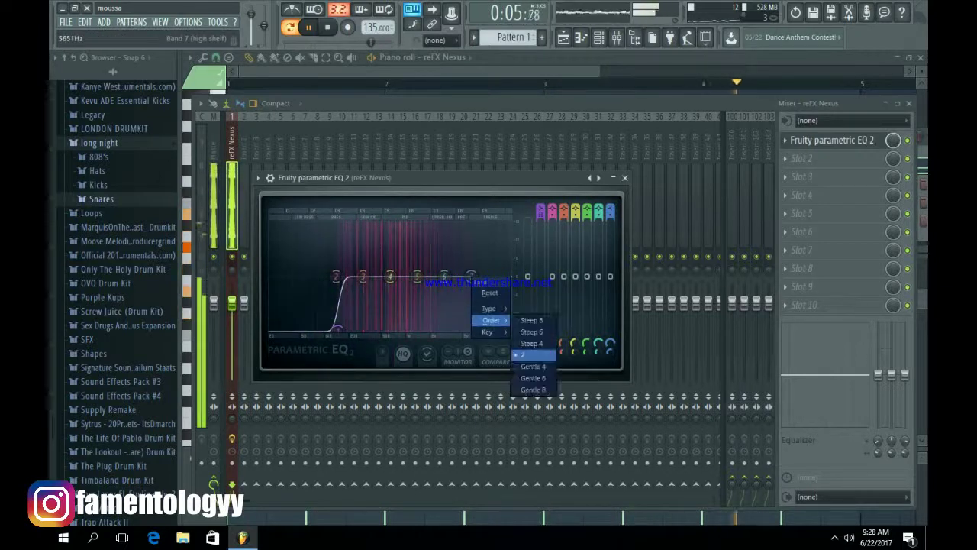
{"action": "left_click", "coordinate": [534, 321]}
{"action": "left_click_drag", "start_coordinate": [471, 277], "coordinate": [466, 329]}
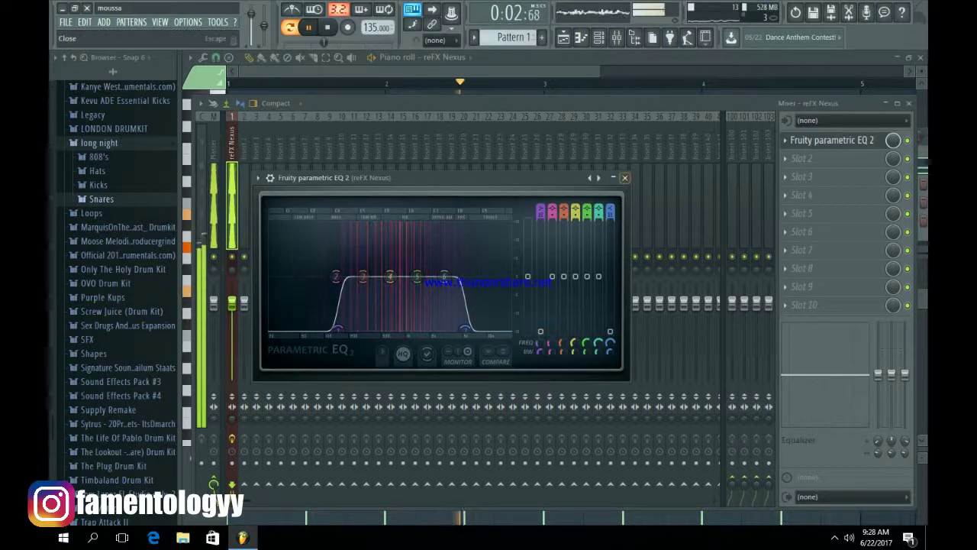
{"action": "left_click", "coordinate": [624, 177]}
Add Fruity Reeverb 2 in the second effect slot and slightly lower the reFX Nexus track's volume.
{"action": "left_click", "coordinate": [802, 158]}
{"action": "left_click", "coordinate": [763, 157]}
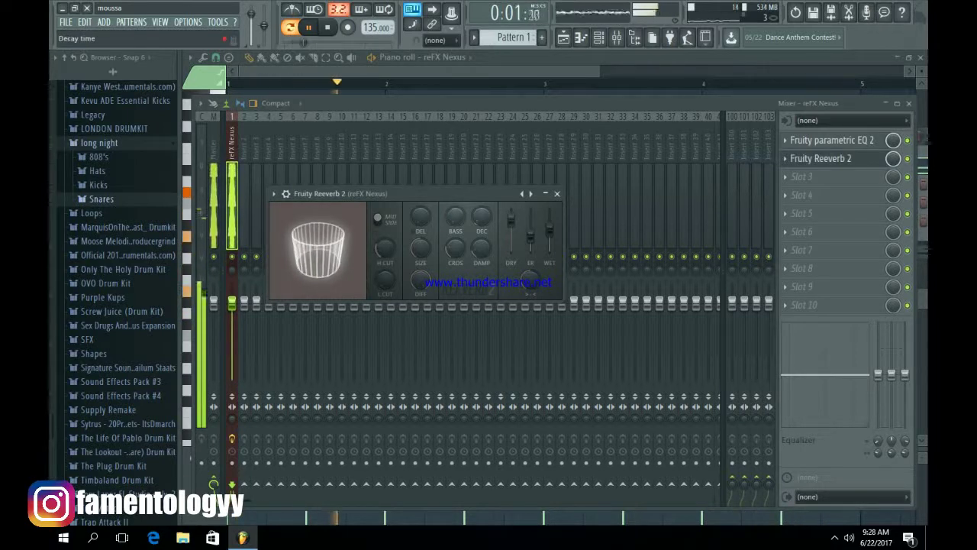
{"action": "left_click", "coordinate": [557, 193]}
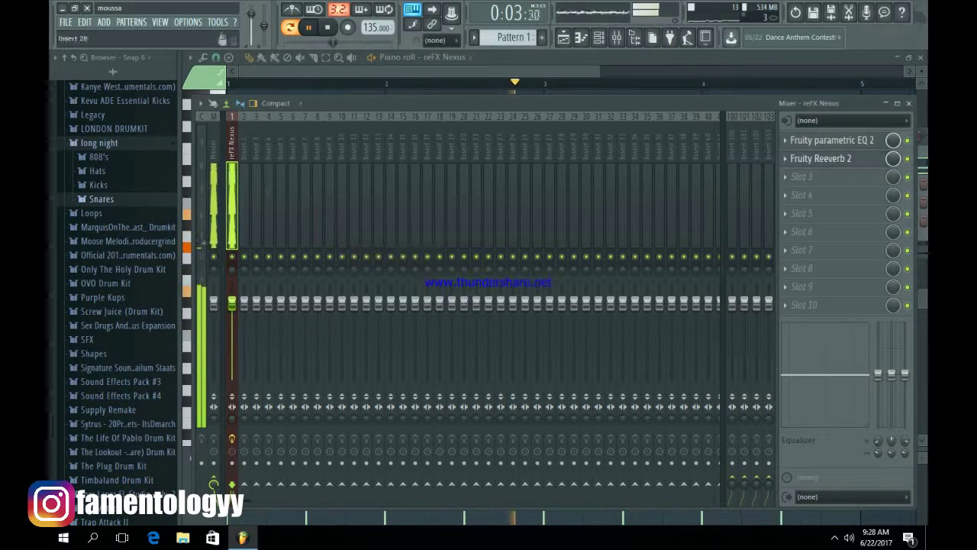
{"action": "left_click_drag", "start_coordinate": [232, 303], "coordinate": [231, 308]}
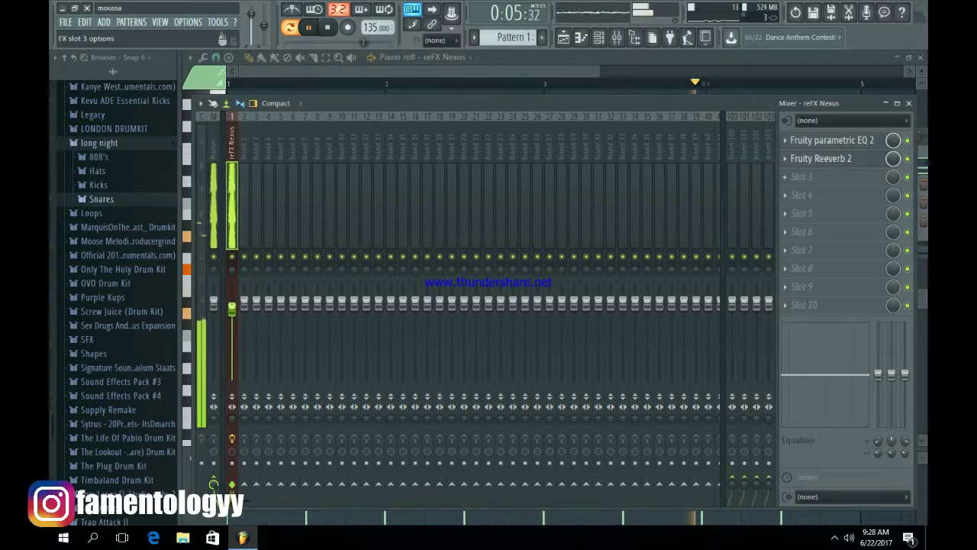
Add Fruity Stereo Shaper in the third effect slot with the Stereoize 3 preset, close the mixer and instrument, and stop playback.
{"action": "left_click", "coordinate": [802, 176]}
{"action": "left_click", "coordinate": [878, 19]}
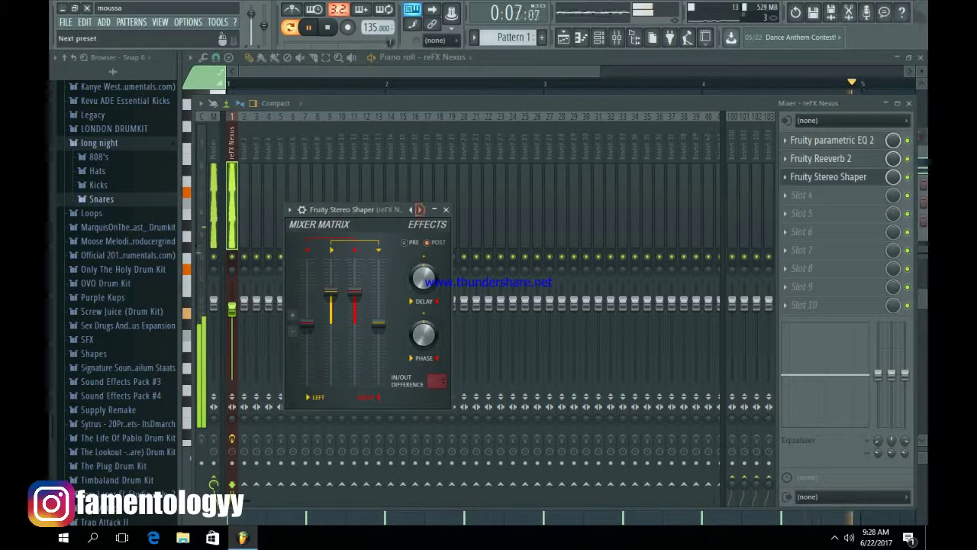
{"action": "left_click", "coordinate": [419, 209]}
{"action": "mouse_move", "coordinate": [439, 218]}
{"action": "left_click", "coordinate": [504, 308]}
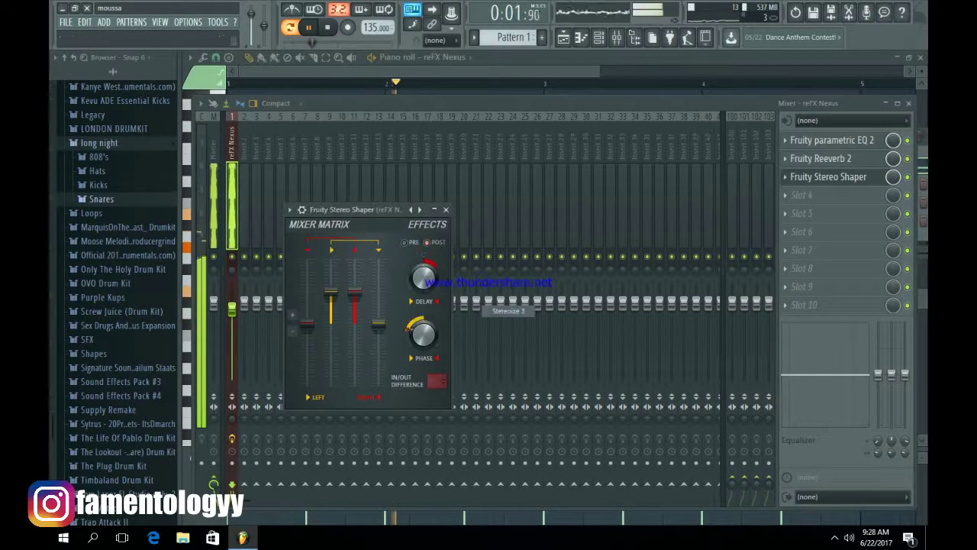
{"action": "left_click", "coordinate": [446, 210]}
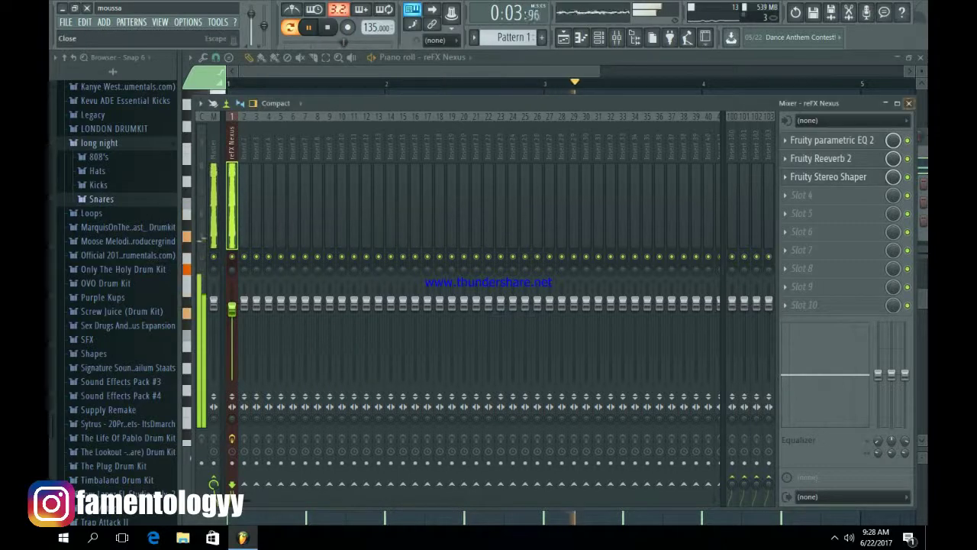
{"action": "left_click", "coordinate": [908, 104]}
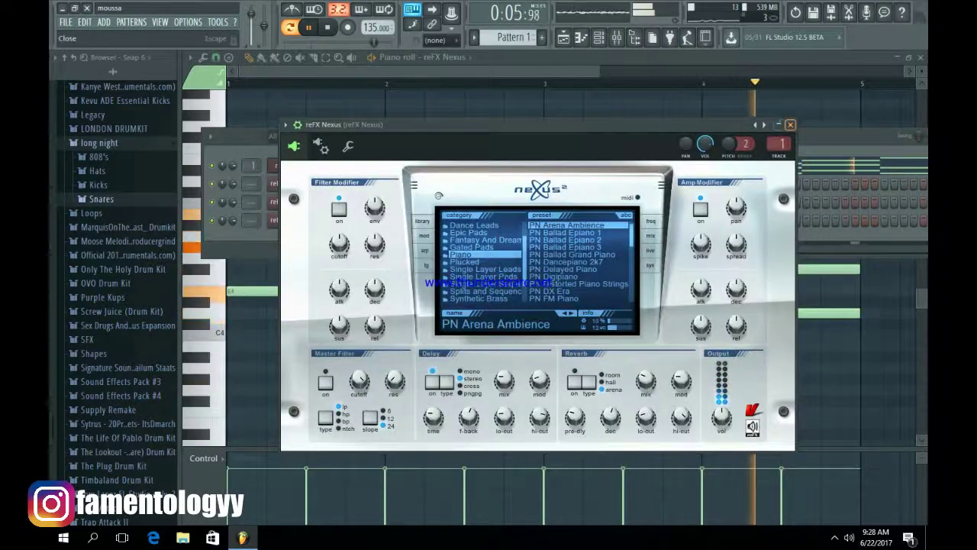
{"action": "left_click", "coordinate": [757, 132]}
{"action": "key", "text": "space"}
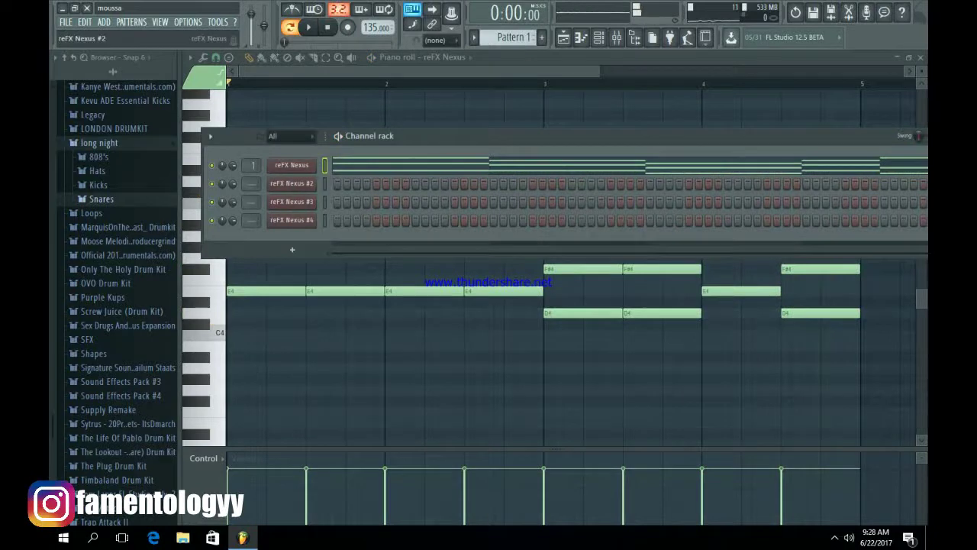
Open reFX Nexus #2, audition the PL Beauty Combi sound, and set its filter modifier cutoff to -43.
{"action": "left_click", "coordinate": [292, 183]}
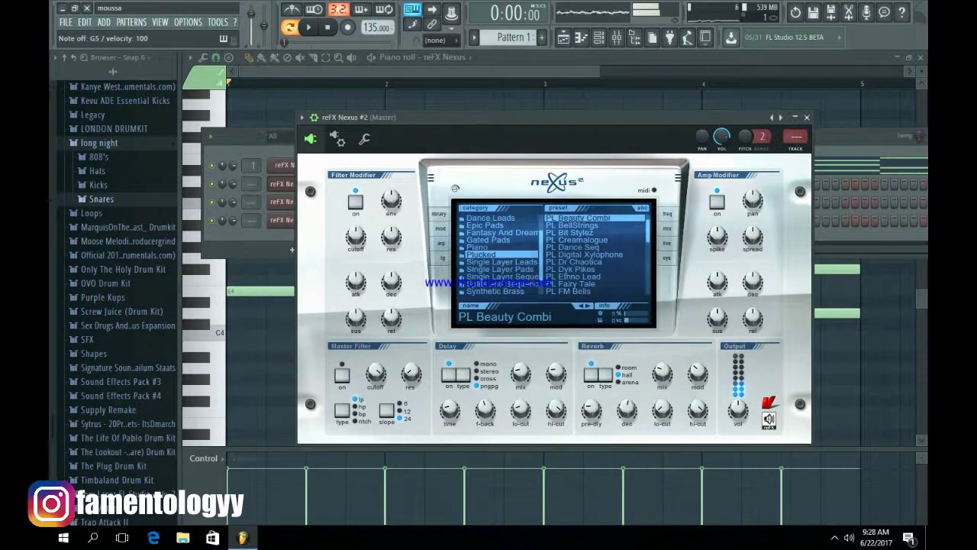
{"action": "key", "text": "t"}
{"action": "key", "text": "t"}
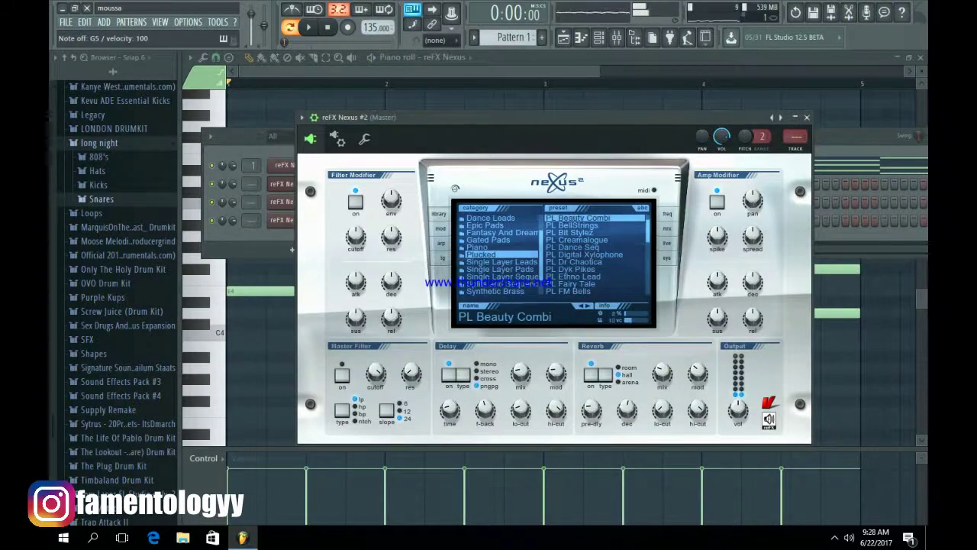
{"action": "key", "text": "r"}
{"action": "left_click_drag", "start_coordinate": [355, 238], "coordinate": [356, 241]}
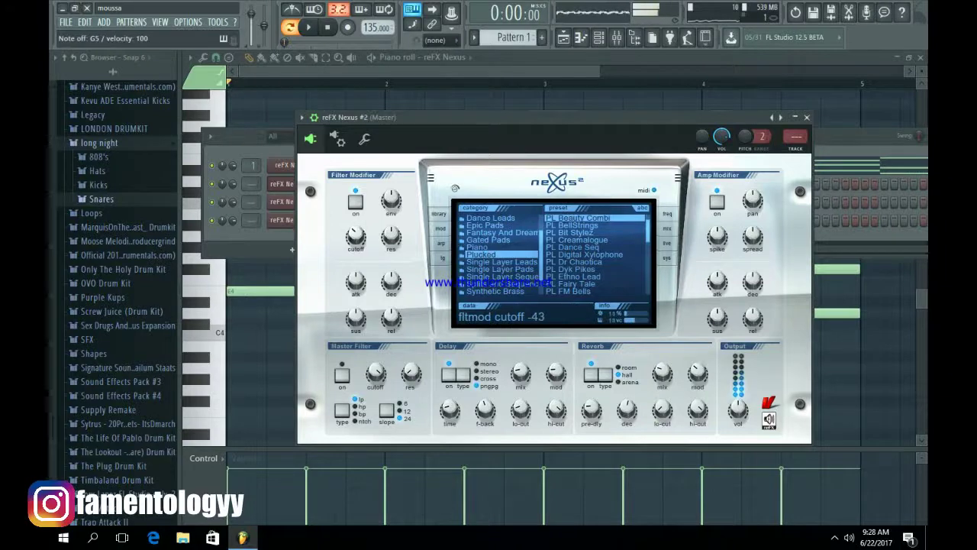
{"action": "key", "text": "r"}
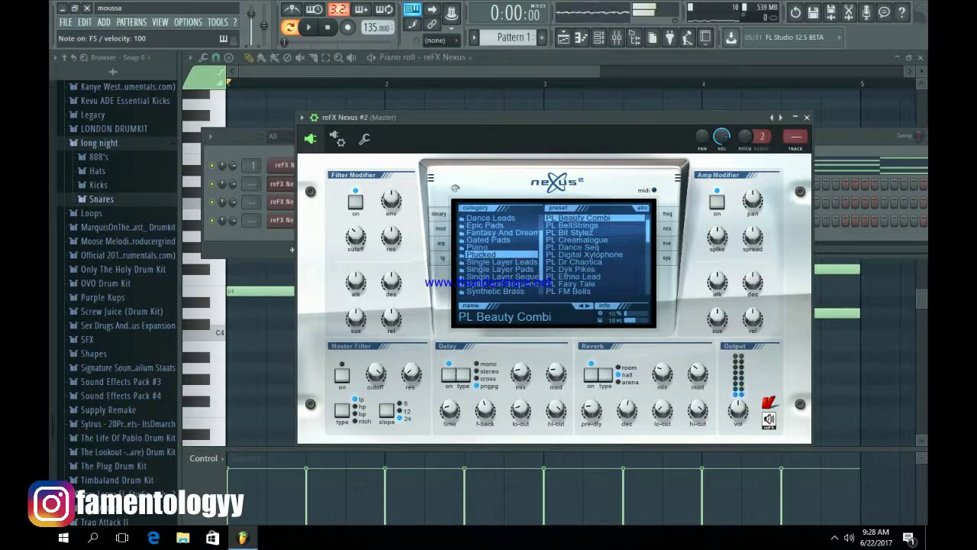
Look through the wrapper settings and the synth's own pages, ending on the modulation page, while auditioning the pluck sound.
{"action": "left_click", "coordinate": [364, 139]}
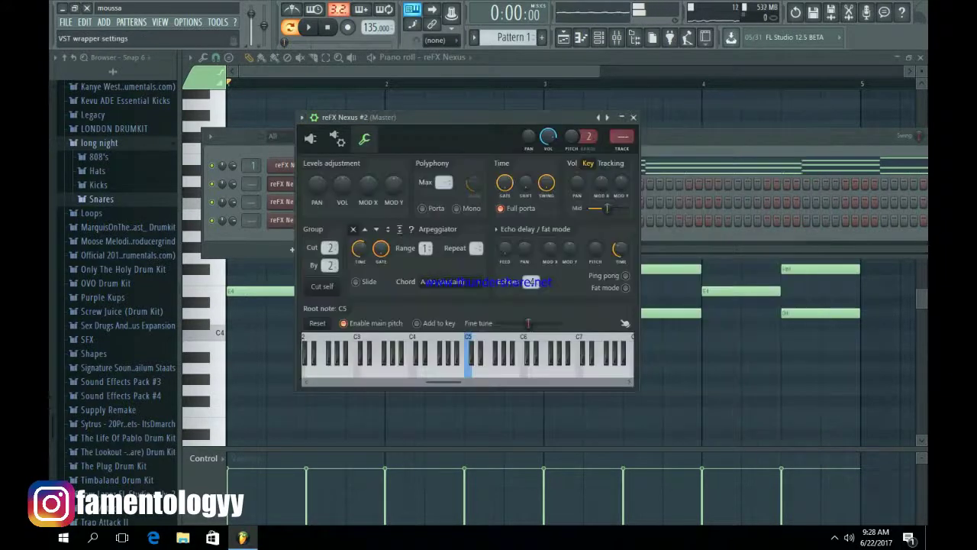
{"action": "left_click", "coordinate": [311, 139]}
{"action": "key", "text": "t"}
{"action": "key", "text": "e"}
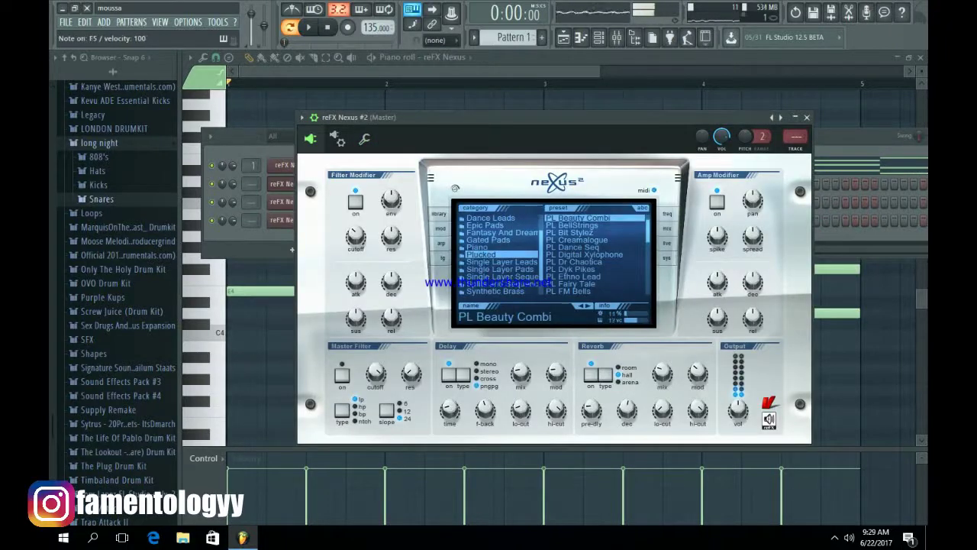
{"action": "left_click", "coordinate": [441, 243]}
{"action": "left_click", "coordinate": [442, 258]}
{"action": "left_click", "coordinate": [439, 214]}
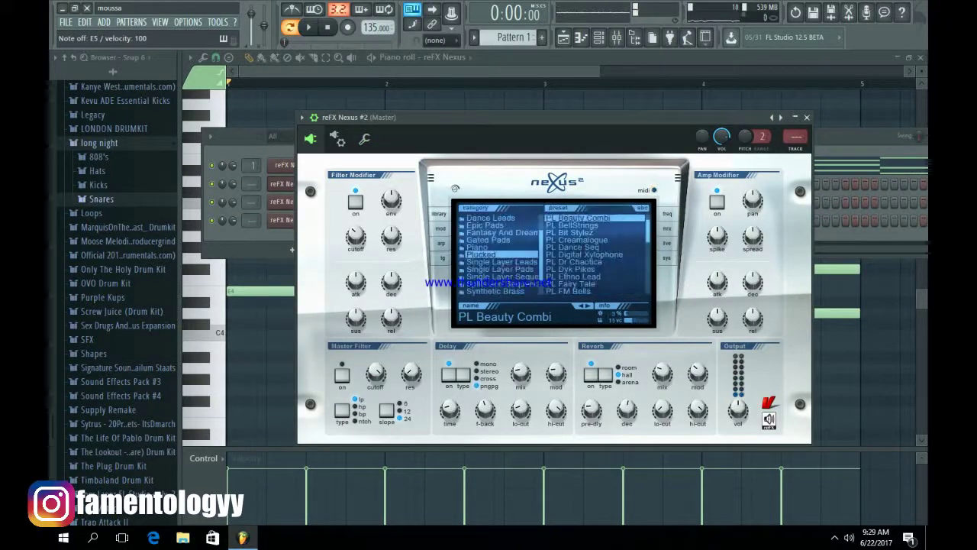
{"action": "left_click", "coordinate": [441, 229]}
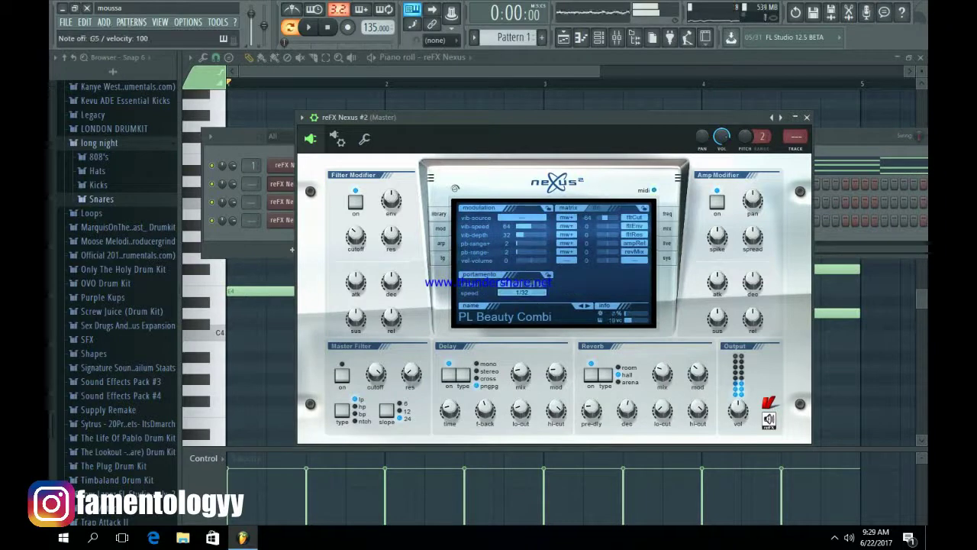
Try portamento speeds of 1/16 and 1/64 on the pluck sound, settle on 1/2, and close the instrument.
{"action": "left_click", "coordinate": [523, 293]}
{"action": "left_click", "coordinate": [520, 337]}
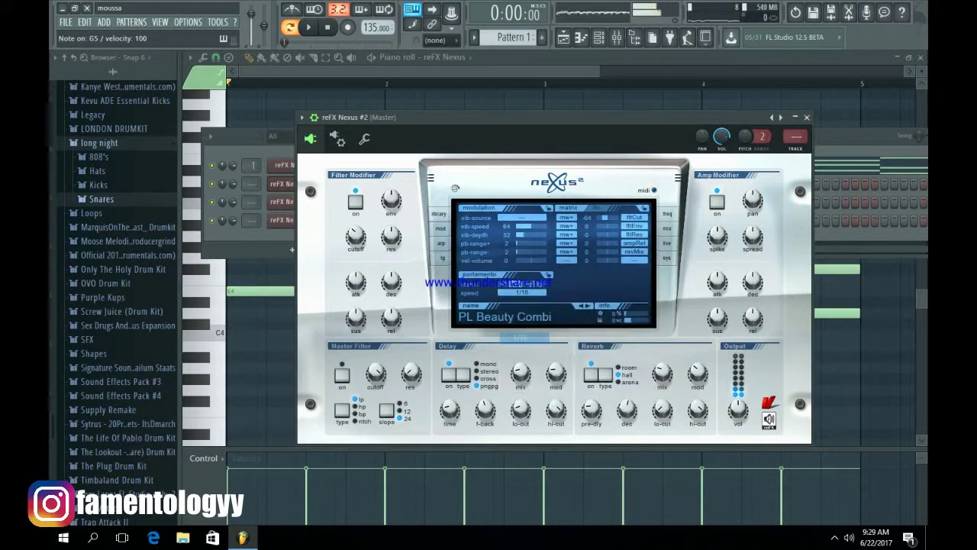
{"action": "left_click", "coordinate": [522, 292]}
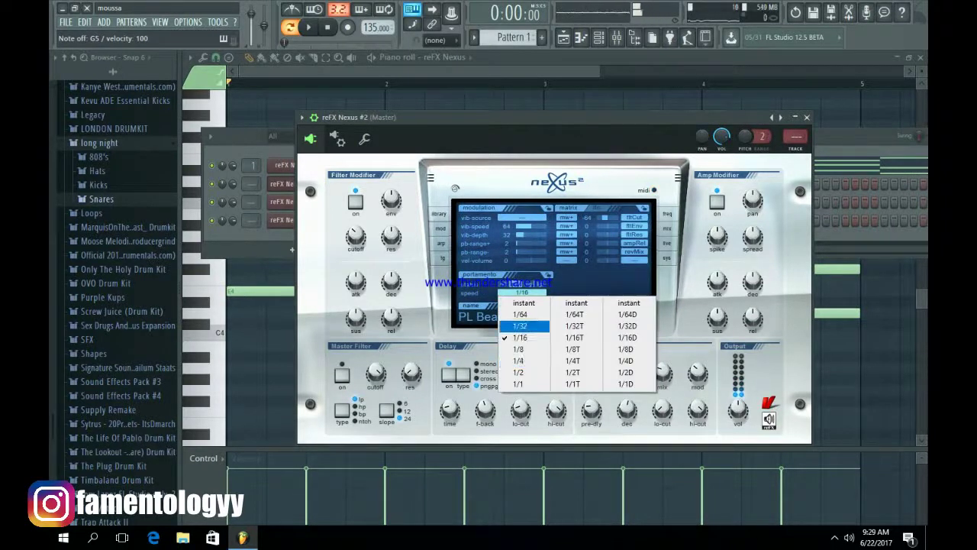
{"action": "left_click", "coordinate": [519, 313]}
{"action": "left_click", "coordinate": [522, 292]}
{"action": "left_click", "coordinate": [520, 372]}
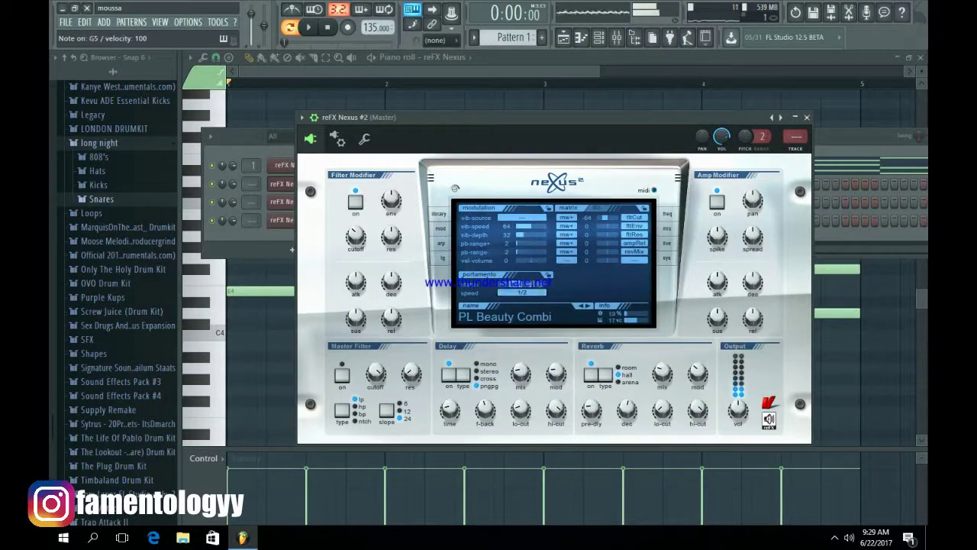
{"action": "left_click", "coordinate": [806, 117]}
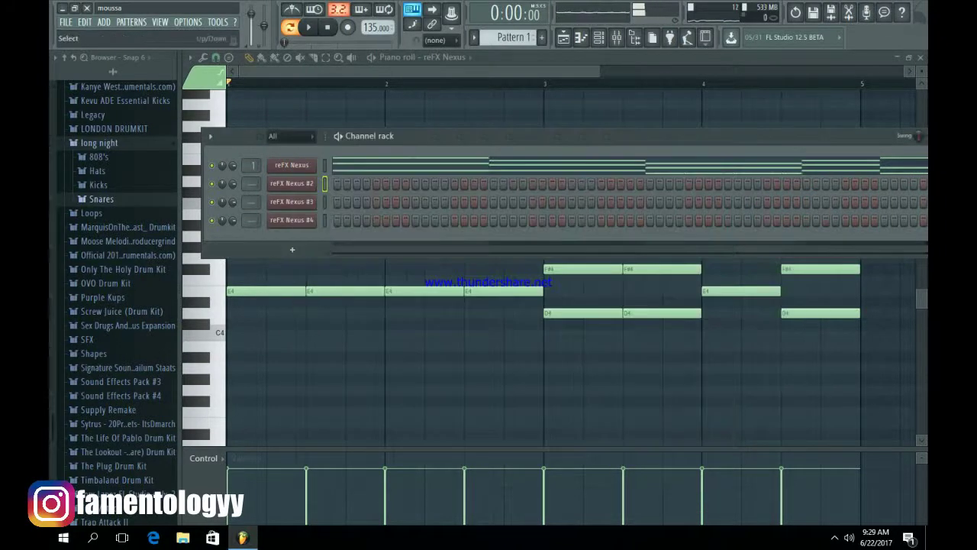
Open the piano roll of reFX Nexus #2, add half-bar E4 and A4 notes in bar 1, and play them.
{"action": "right_click", "coordinate": [310, 184]}
{"action": "left_click", "coordinate": [343, 185]}
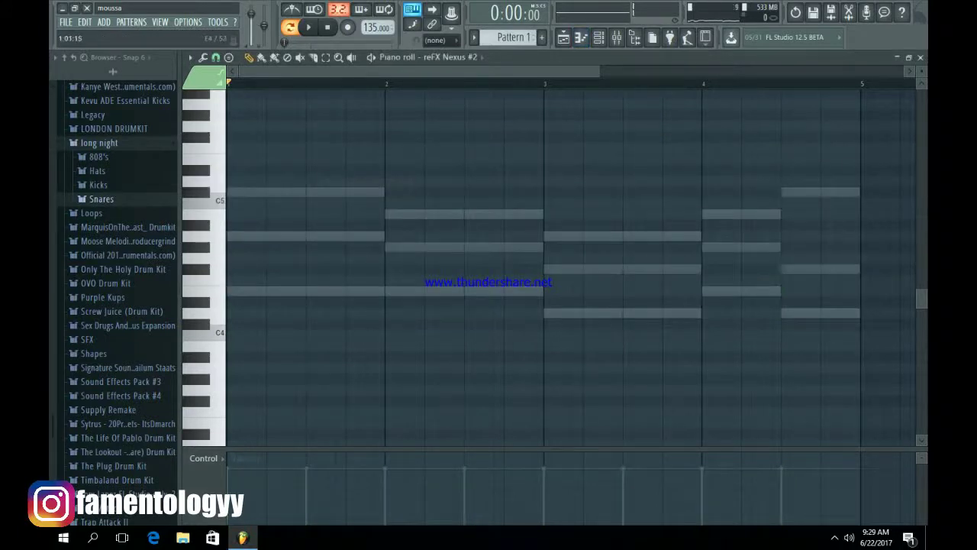
{"action": "left_click", "coordinate": [233, 291]}
{"action": "key", "text": "space"}
{"action": "key", "text": "space"}
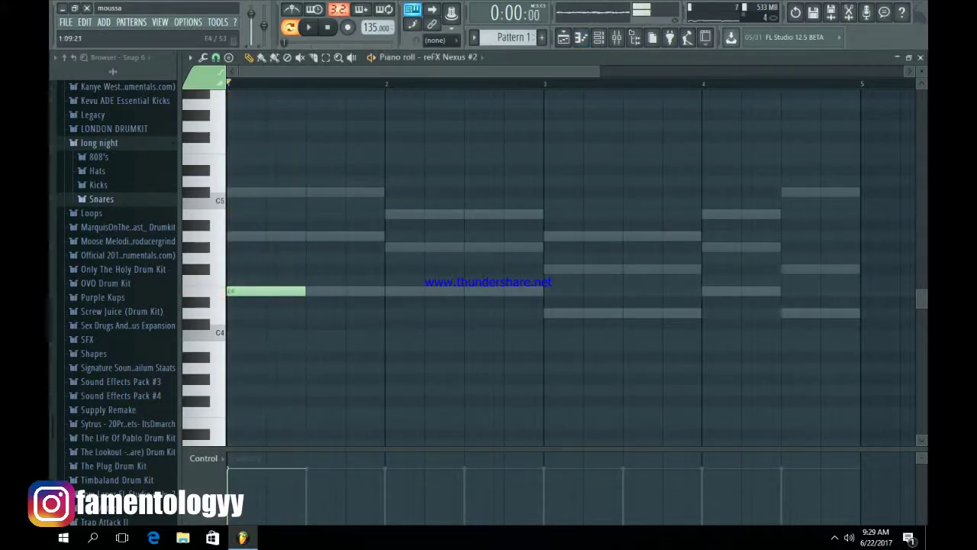
{"action": "key", "text": "space"}
{"action": "left_click", "coordinate": [314, 236]}
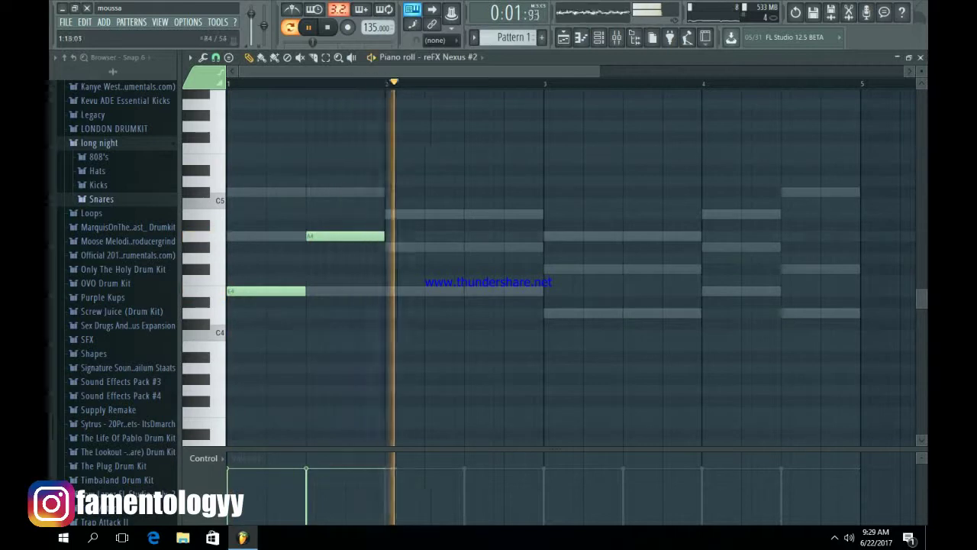
{"action": "key", "text": "space"}
Add G#4, E4 and a short closing E4 in bar 2, and a half-bar F#4 at the start of bar 3.
{"action": "left_click", "coordinate": [391, 247]}
{"action": "left_click", "coordinate": [470, 291]}
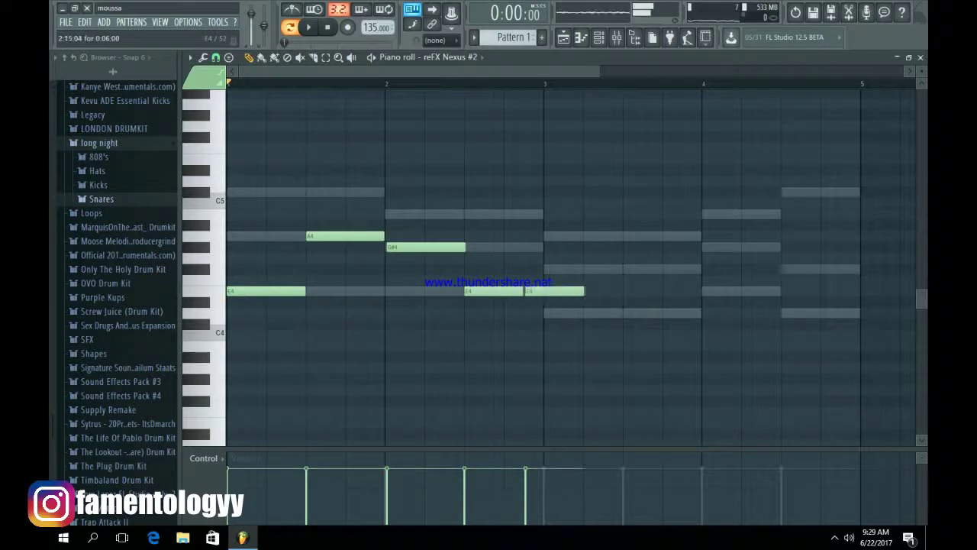
{"action": "left_click_drag", "start_coordinate": [536, 291], "coordinate": [535, 291]}
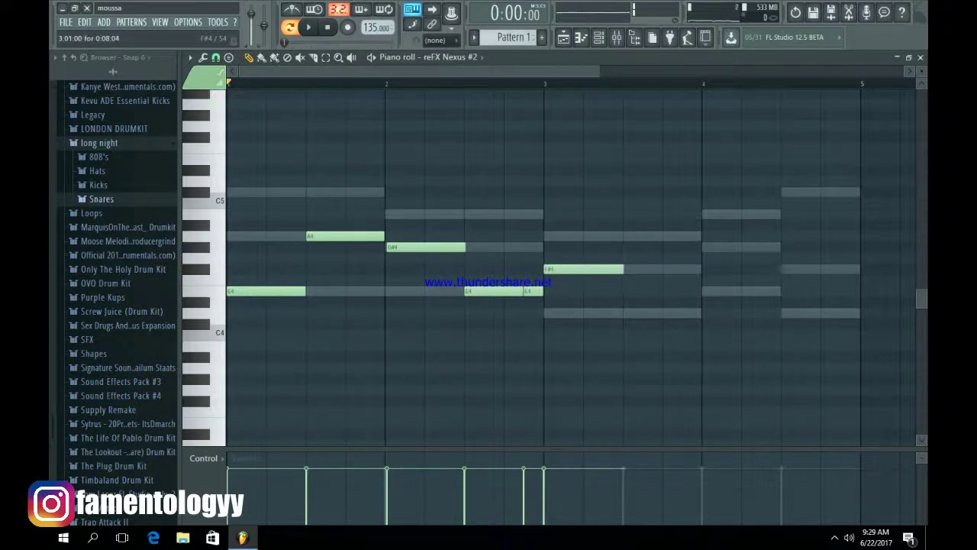
Add A4 in bar 3's second half and half-bar F#5 and E5 notes in bar 4, and play the melody.
{"action": "left_click", "coordinate": [634, 236]}
{"action": "left_click", "coordinate": [704, 159]}
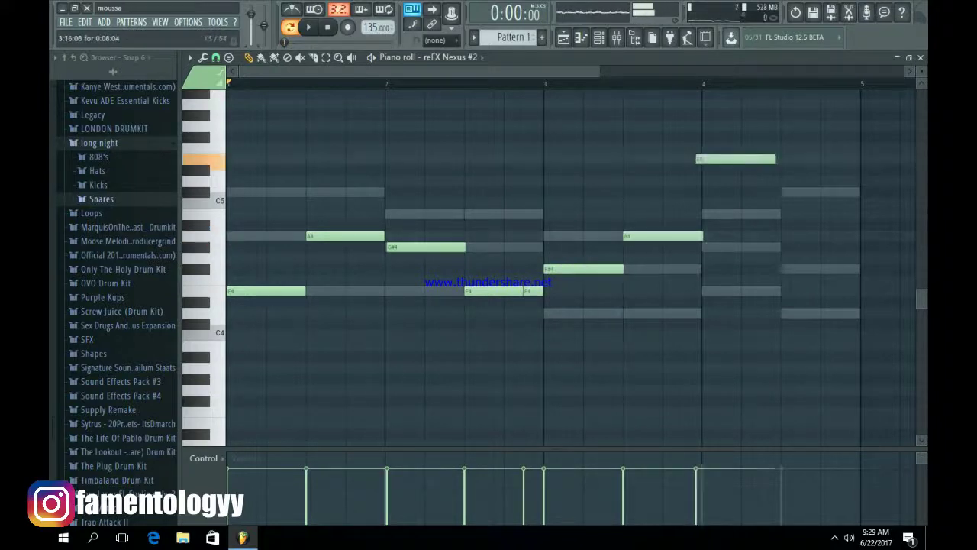
{"action": "left_click_drag", "start_coordinate": [704, 158], "coordinate": [705, 138]}
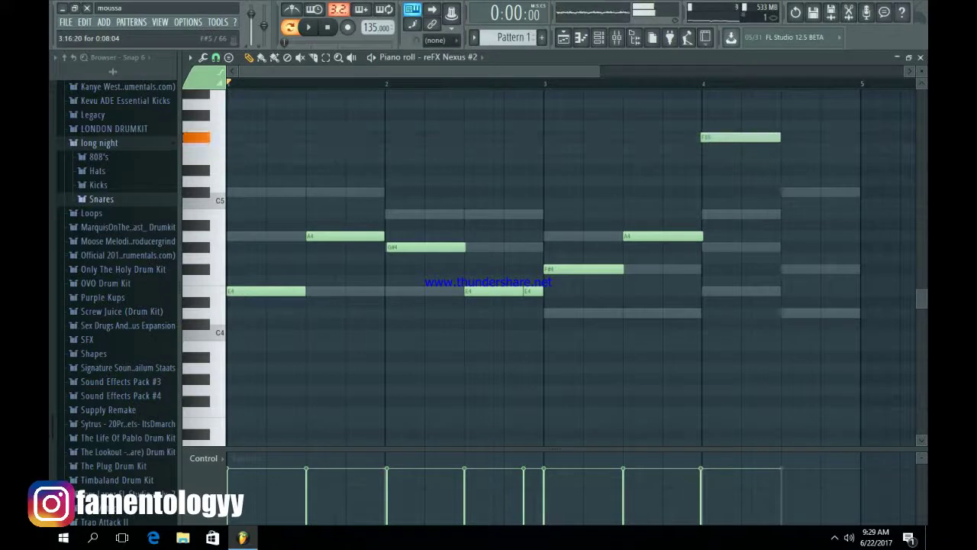
{"action": "left_click", "coordinate": [787, 159]}
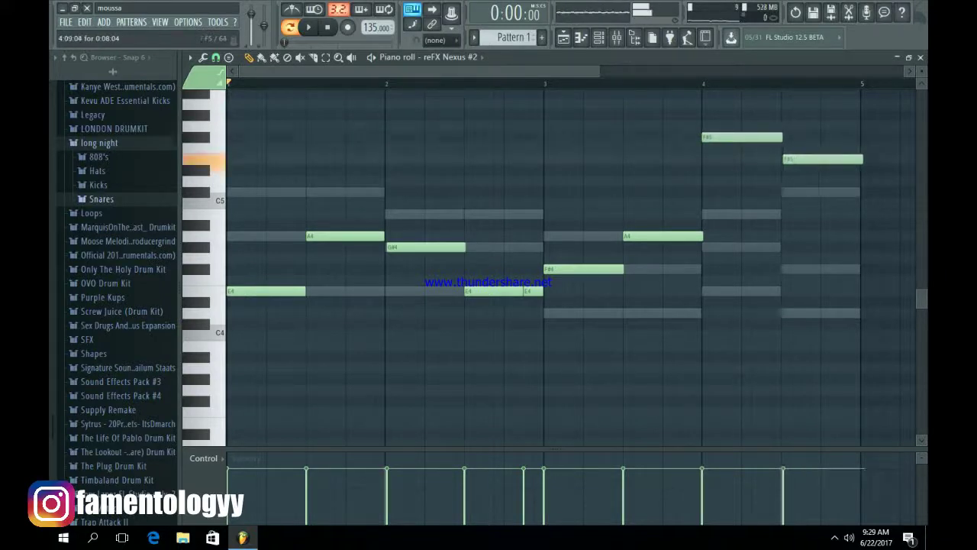
{"action": "key", "text": "space"}
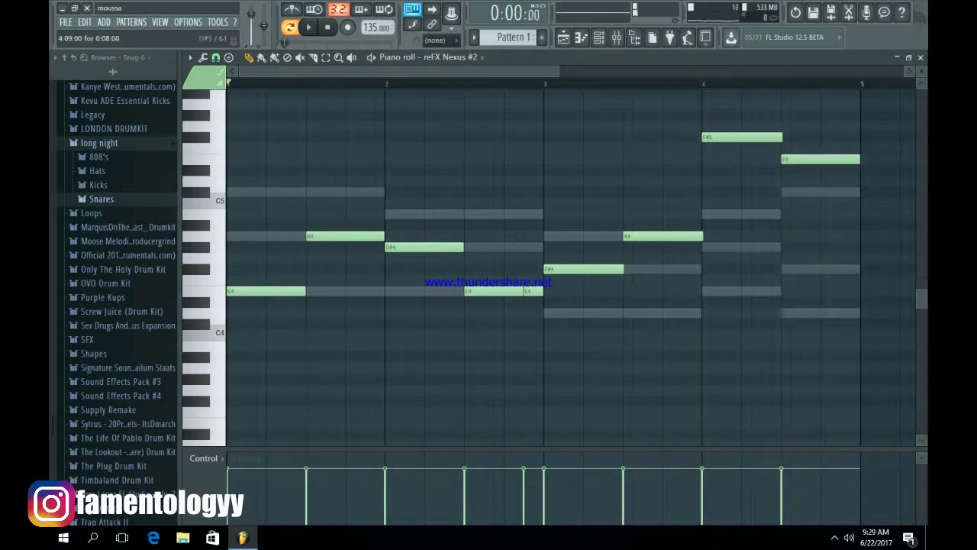
Try the whole reFX Nexus #2 melody an octave higher during playback, and move it back down an octave.
{"action": "left_click_drag", "start_coordinate": [803, 331], "coordinate": [228, 92]}
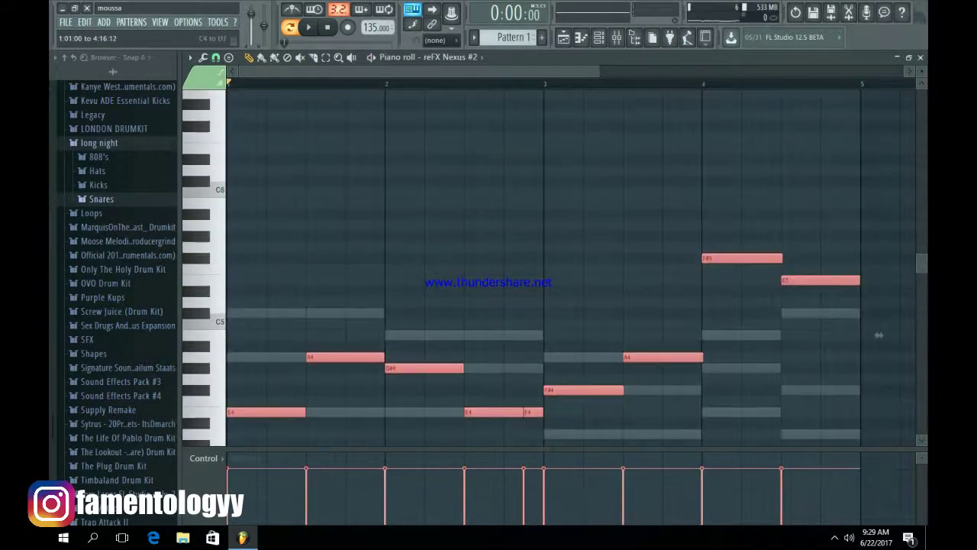
{"action": "key", "text": "ctrl+Up"}
{"action": "key", "text": "space"}
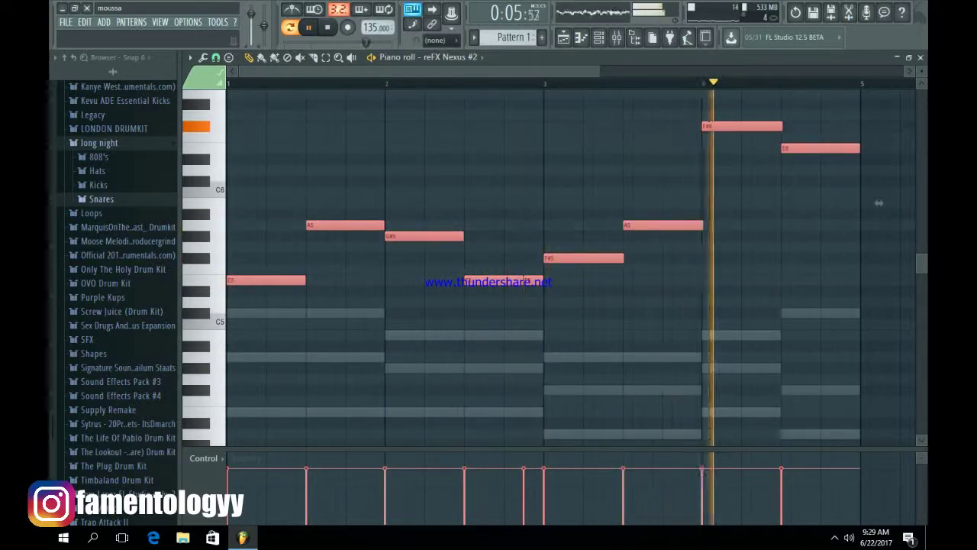
{"action": "key", "text": "ctrl+Down"}
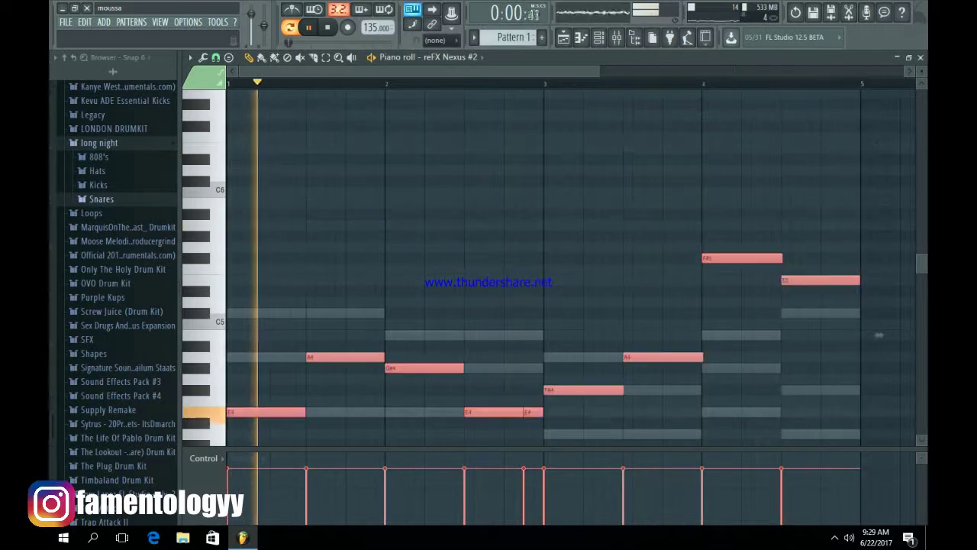
Lengthen all the melody notes by 4 ticks so they slightly overlap the following notes, and deselect them.
{"action": "scroll", "coordinate": [115, 305], "scroll_direction": "down", "scroll_amount": 4}
{"action": "scroll", "coordinate": [307, 357], "scroll_direction": "down", "scroll_amount": 2}
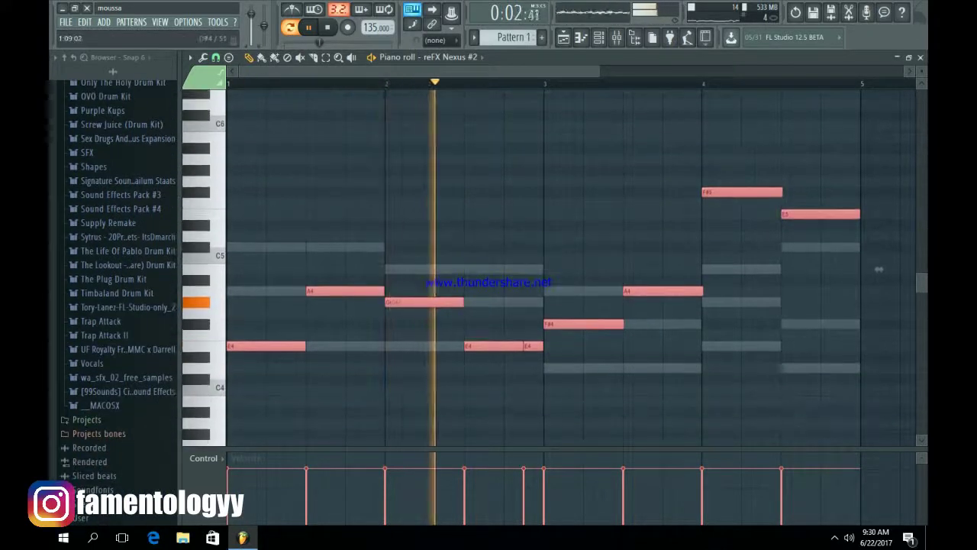
{"action": "left_click_drag", "start_coordinate": [306, 348], "coordinate": [311, 348]}
{"action": "key", "text": "ctrl+d"}
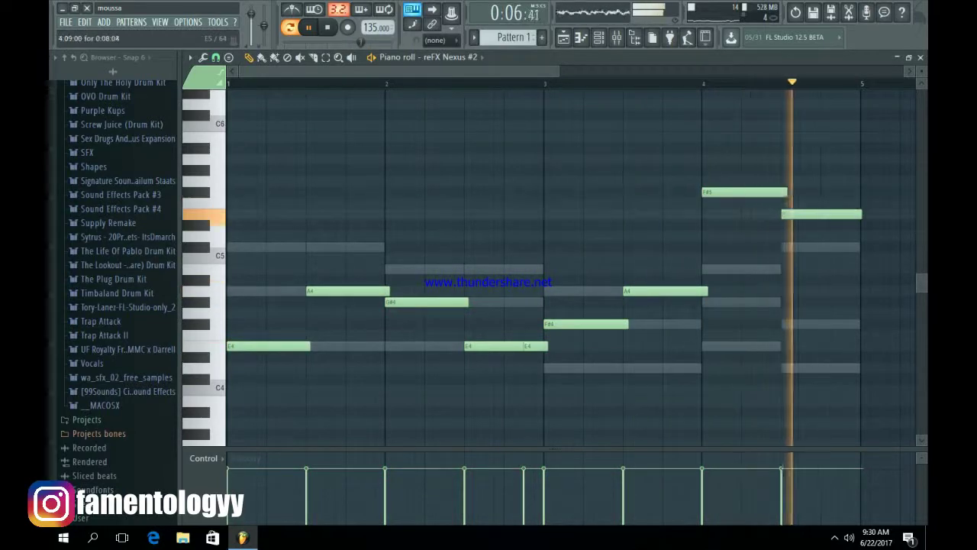
Route reFX Nexus #2 to mixer track 2 and lower that track's level to about -3 dB.
{"action": "key", "text": "F6"}
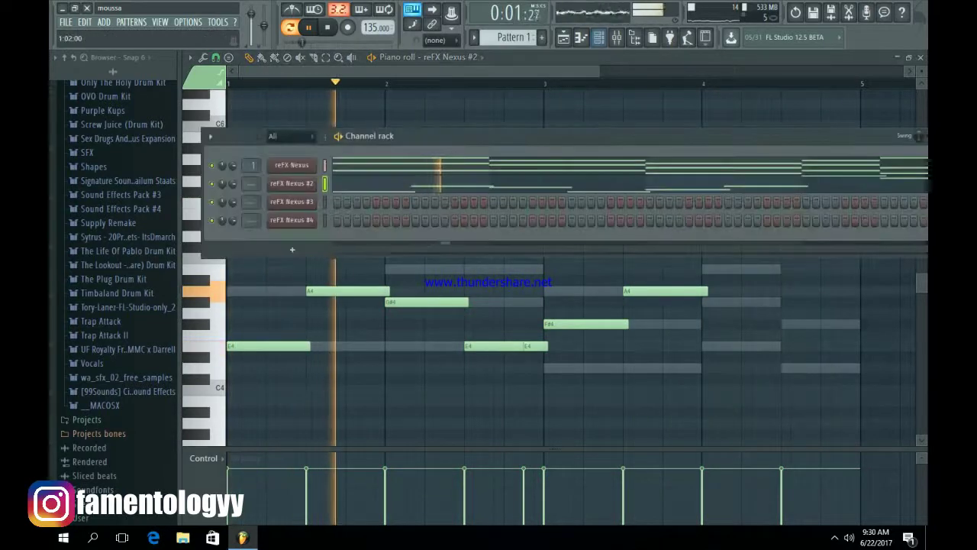
{"action": "left_click", "coordinate": [297, 184]}
{"action": "key", "text": "ctrl+l"}
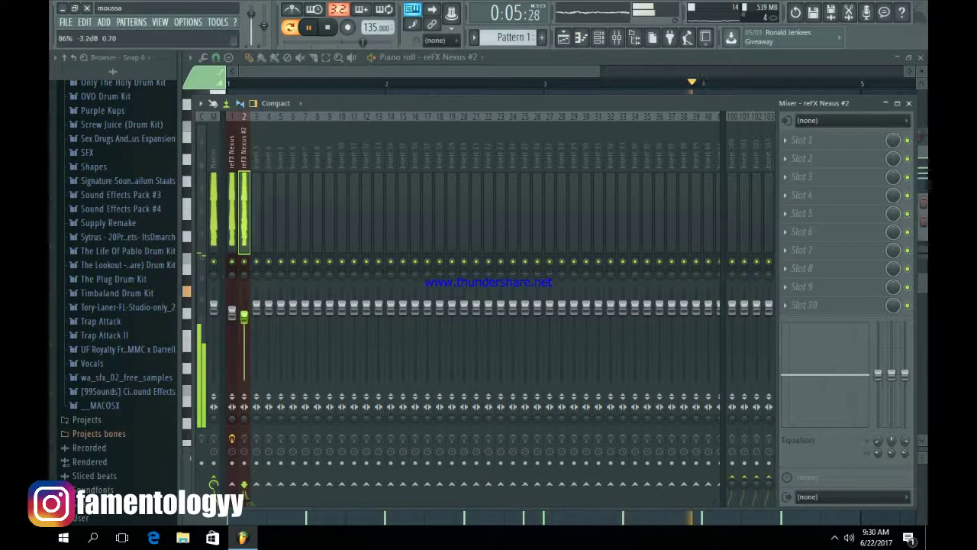
Add Fruity parametric EQ 2 to the reFX Nexus #2 track, rolling off the lows with band 1 and the highs with band 7.
{"action": "left_click", "coordinate": [794, 139]}
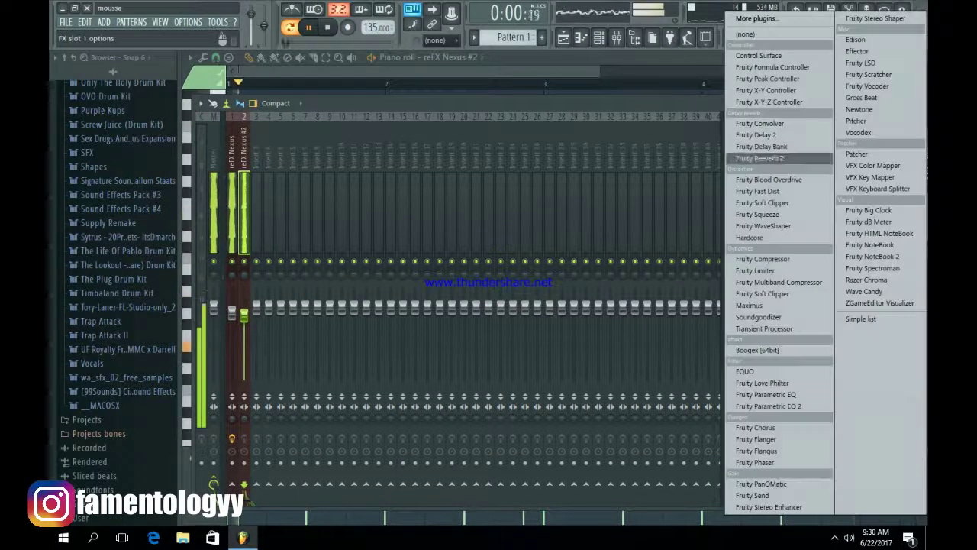
{"action": "left_click", "coordinate": [752, 463]}
{"action": "right_click", "coordinate": [341, 308]}
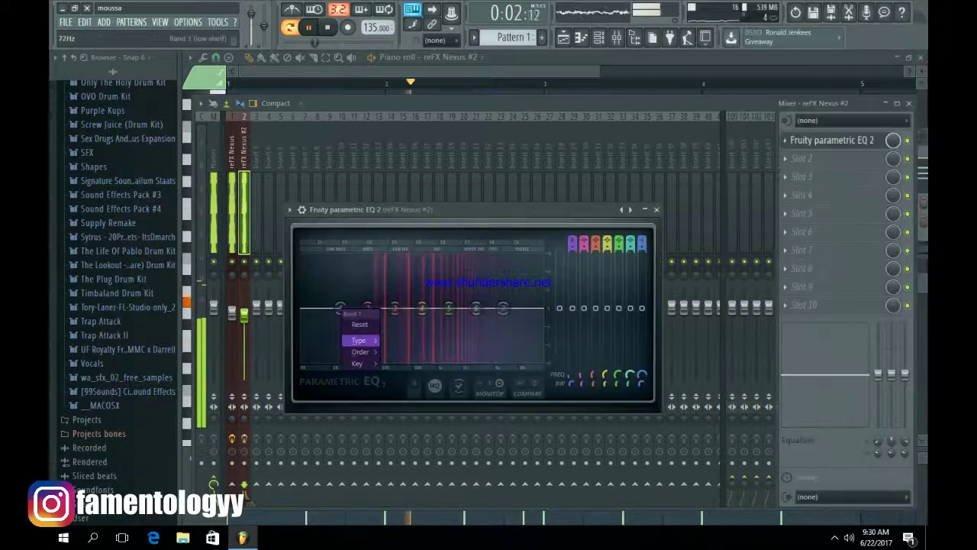
{"action": "mouse_move", "coordinate": [365, 351]}
{"action": "left_click", "coordinate": [407, 352]}
{"action": "left_click_drag", "start_coordinate": [341, 309], "coordinate": [358, 361]}
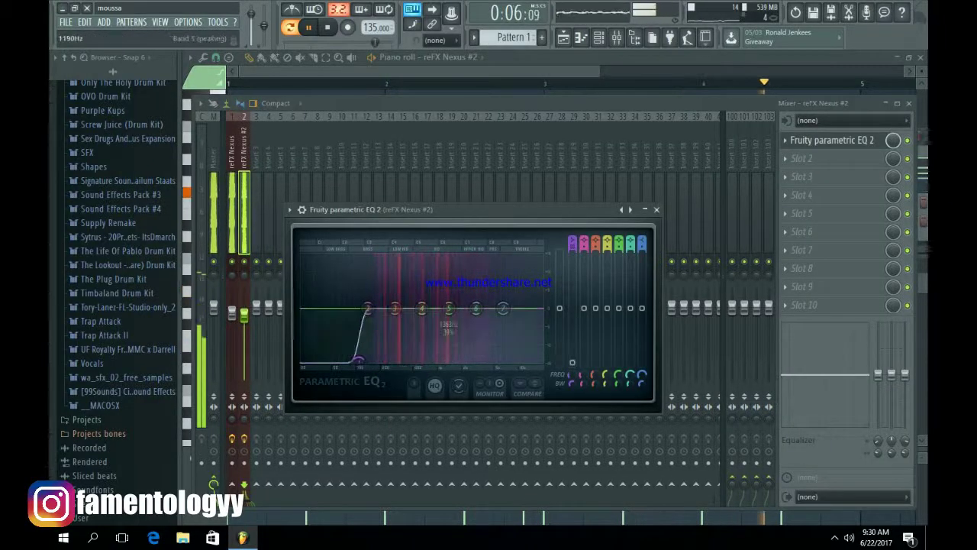
{"action": "left_click_drag", "start_coordinate": [503, 308], "coordinate": [541, 361]}
{"action": "key", "text": "space"}
{"action": "left_click", "coordinate": [657, 210]}
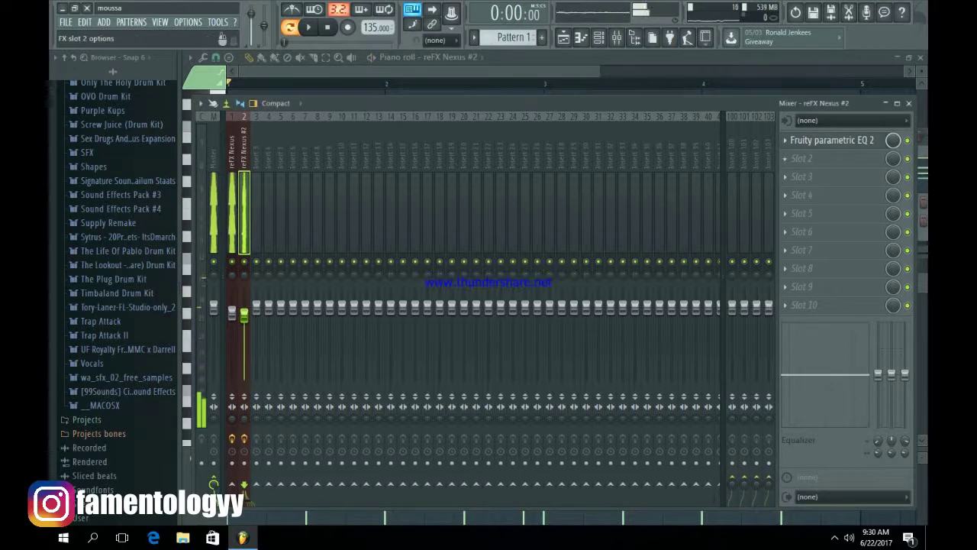
Add Fruity Stereo Shaper with the Stereoize 3 preset to the reFX Nexus #2 track, and lower the reFX Nexus track's level.
{"action": "left_click", "coordinate": [811, 159]}
{"action": "left_click", "coordinate": [878, 19]}
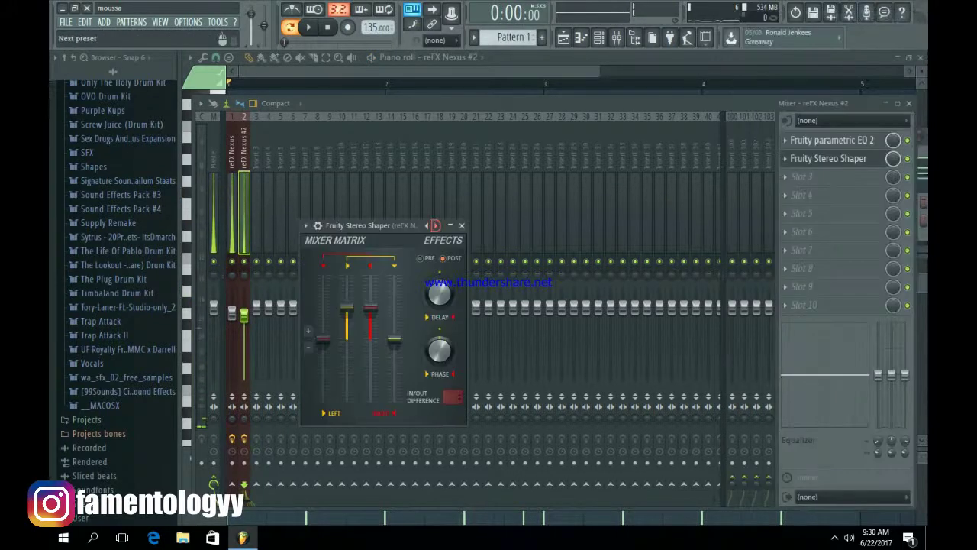
{"action": "right_click", "coordinate": [435, 226]}
{"action": "mouse_move", "coordinate": [458, 233]}
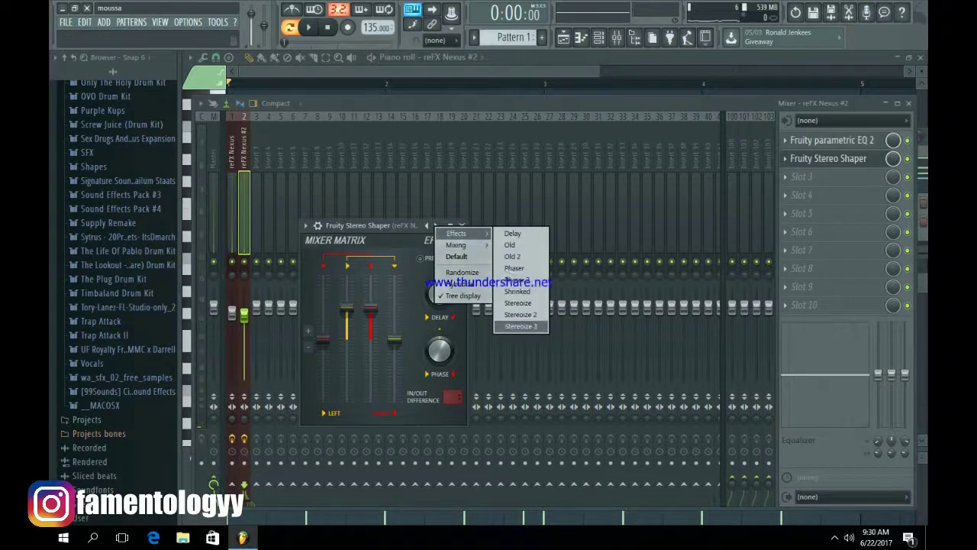
{"action": "left_click", "coordinate": [520, 326]}
{"action": "left_click", "coordinate": [462, 225]}
{"action": "left_click_drag", "start_coordinate": [232, 313], "coordinate": [233, 320]}
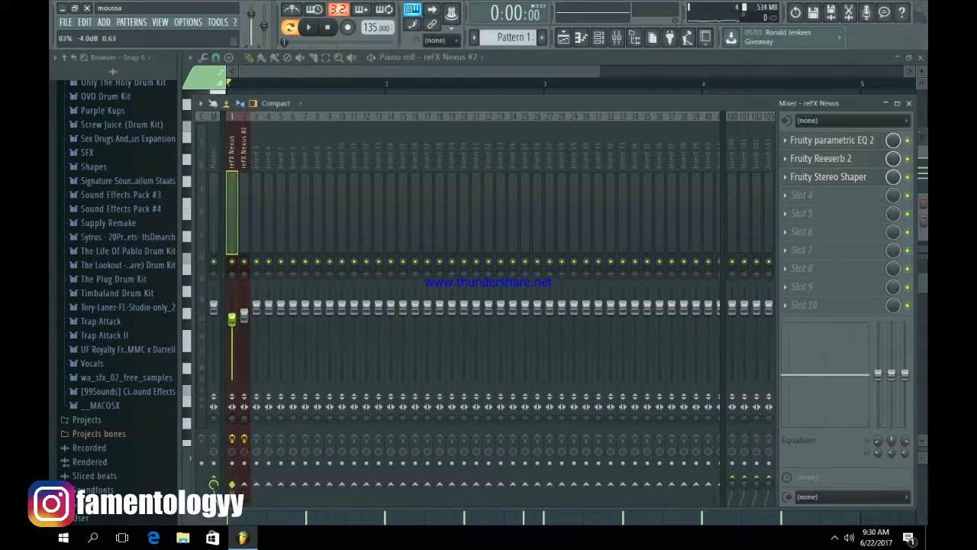
Add Fruity Reeverb 2 in slot 3 of the reFX Nexus #2 track and lower its decay and high cut.
{"action": "left_click", "coordinate": [244, 229]}
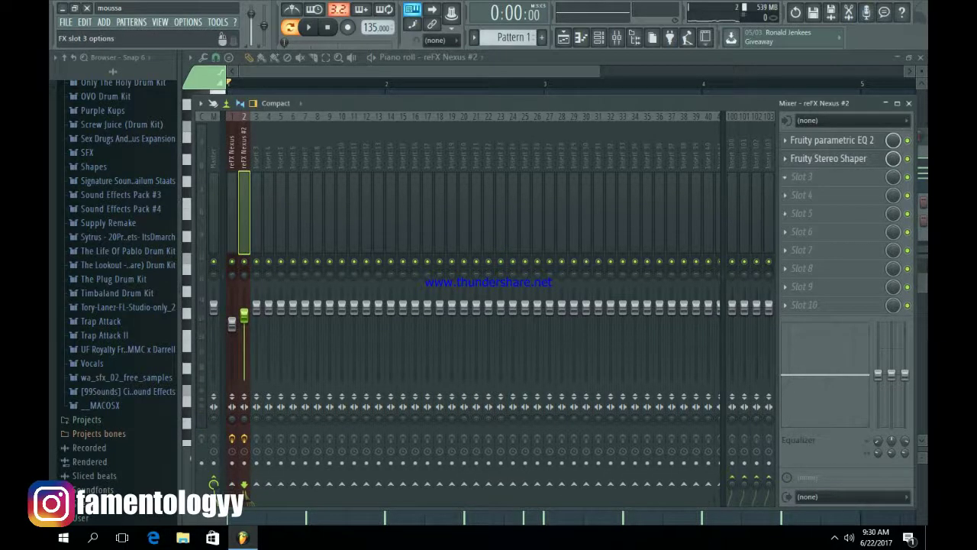
{"action": "left_click", "coordinate": [786, 177]}
{"action": "left_click", "coordinate": [764, 159]}
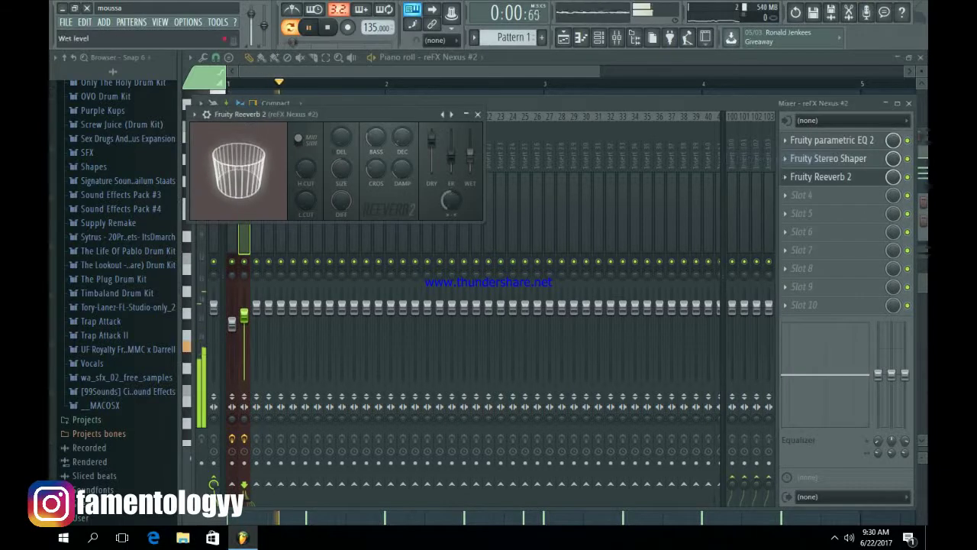
{"action": "left_click_drag", "start_coordinate": [403, 137], "coordinate": [402, 153]}
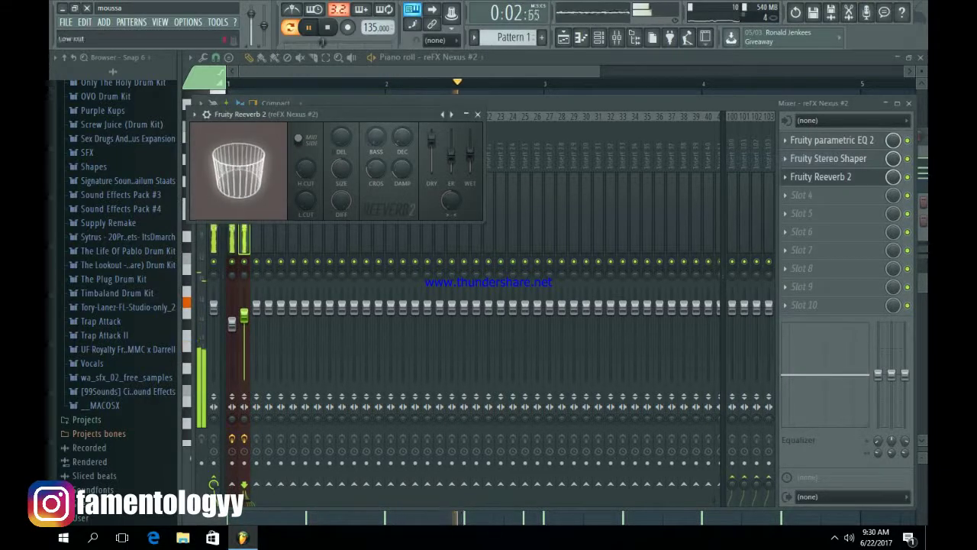
{"action": "left_click_drag", "start_coordinate": [306, 169], "coordinate": [305, 187]}
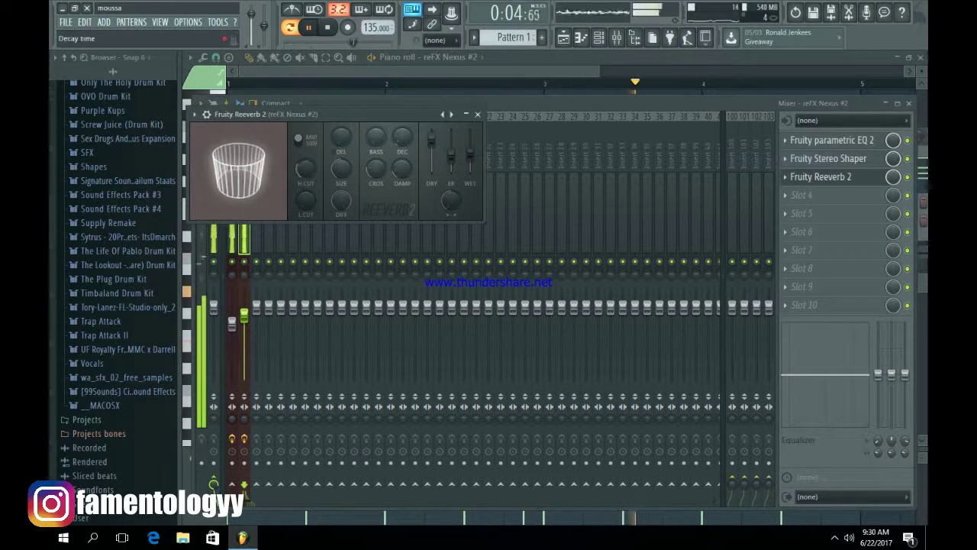
{"action": "left_click", "coordinate": [478, 115]}
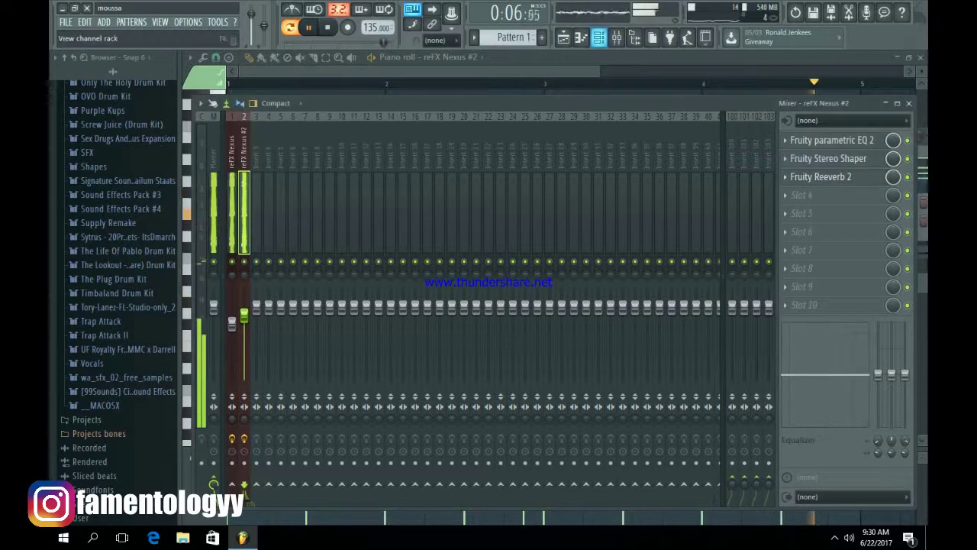
Play the pattern with the reFX Nexus #2 melody open in the piano roll, and stop playback.
{"action": "left_click", "coordinate": [599, 37]}
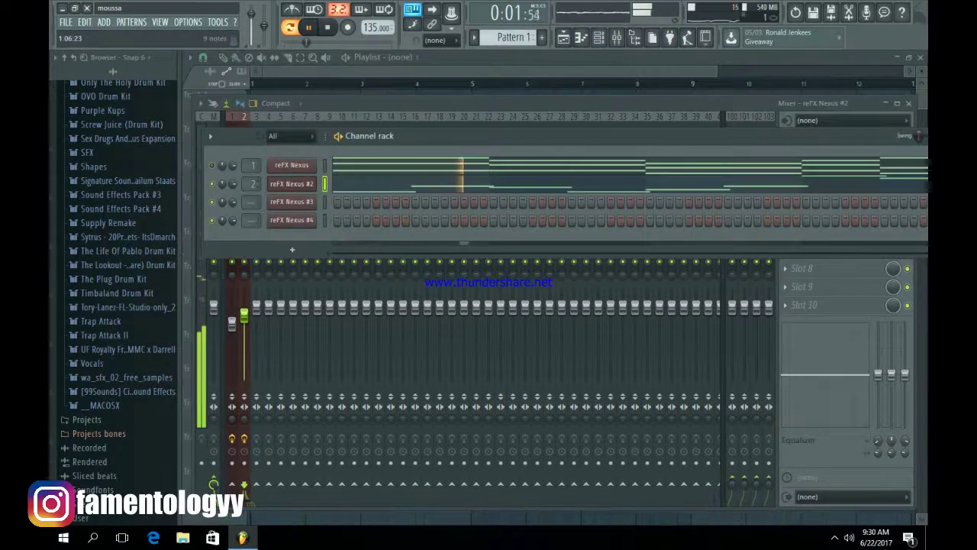
{"action": "left_click", "coordinate": [452, 184]}
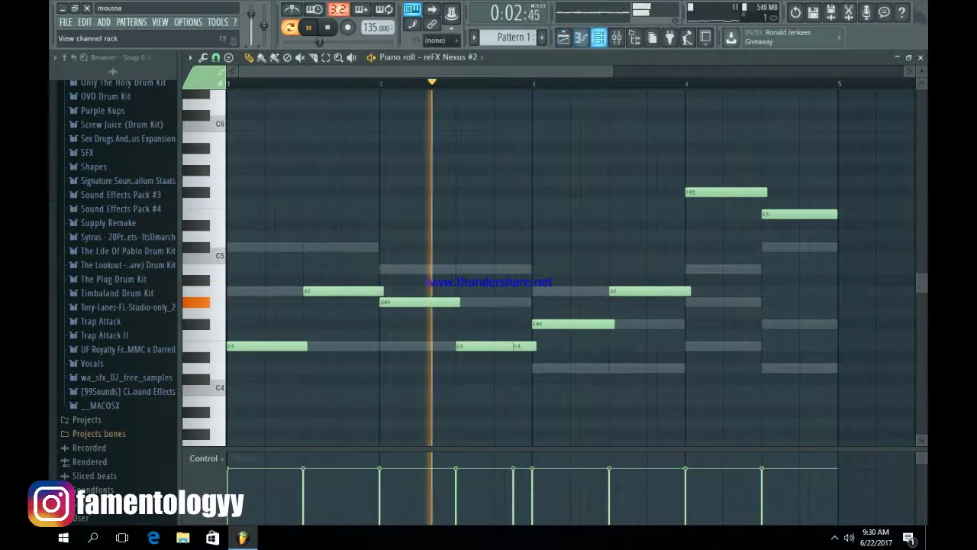
{"action": "key", "text": "F6"}
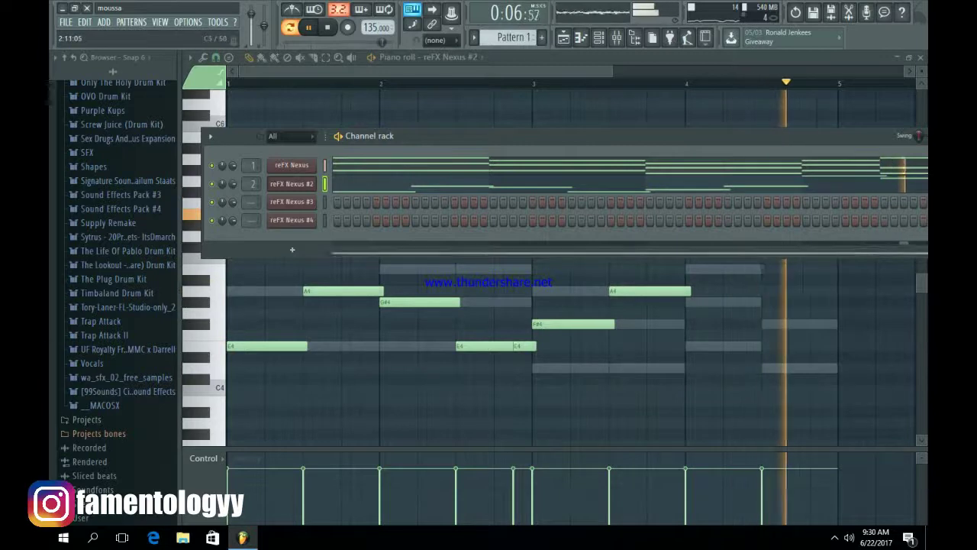
{"action": "key", "text": "space"}
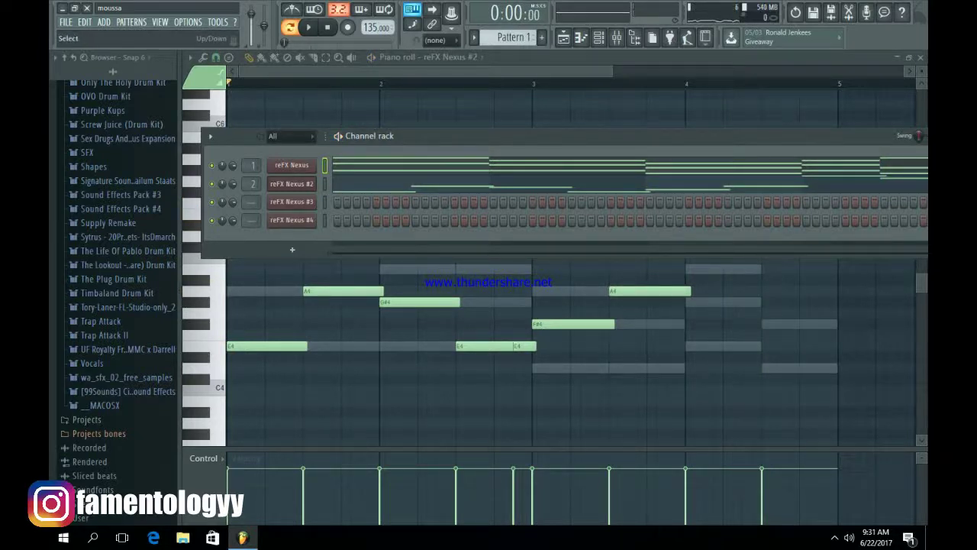
Audition reFX Nexus #3's PL Hands Up Bells 1 preset, paste the chord progression into its channel and open its piano roll.
{"action": "left_click", "coordinate": [292, 202]}
{"action": "left_click_drag", "start_coordinate": [488, 225], "coordinate": [486, 170]}
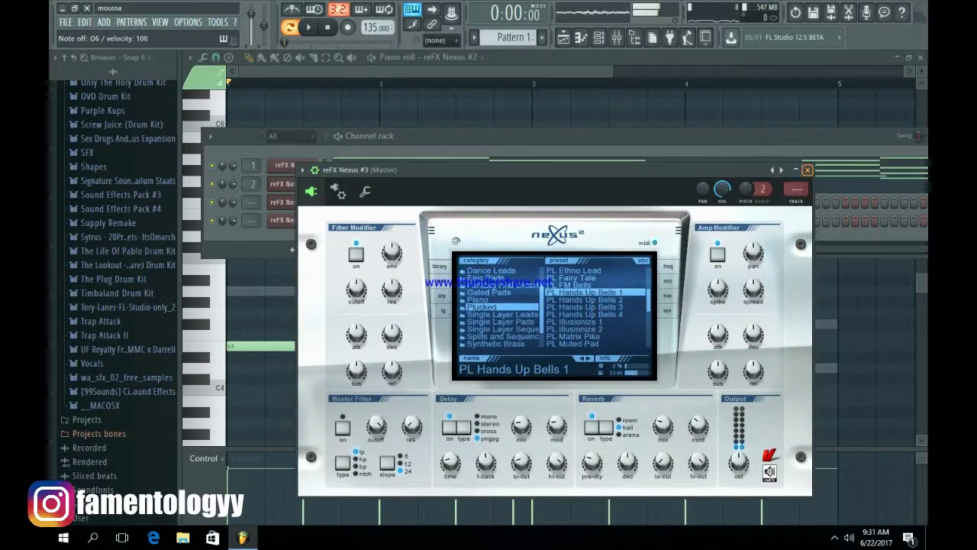
{"action": "left_click", "coordinate": [808, 169]}
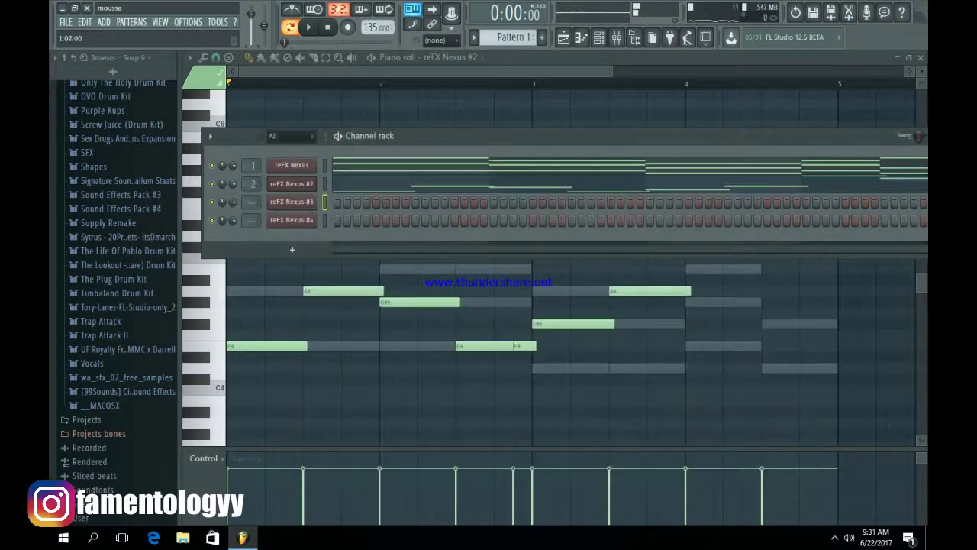
{"action": "key", "text": "ctrl+v"}
{"action": "left_click", "coordinate": [379, 196]}
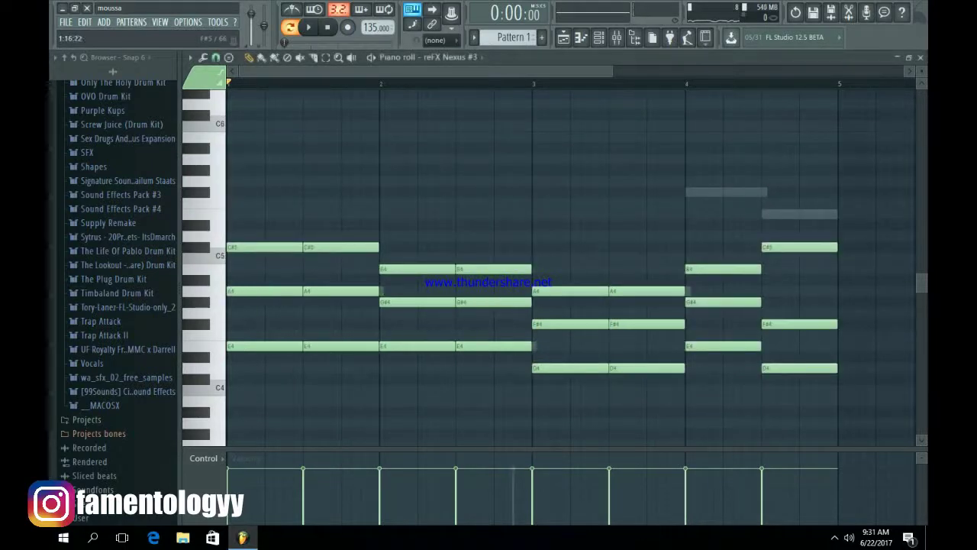
Delete the second chord of bar 1 and stretch the first C#5, A4 and E4 chord across most of the bar.
{"action": "right_click", "coordinate": [354, 247]}
{"action": "right_click", "coordinate": [353, 291]}
{"action": "right_click", "coordinate": [351, 346]}
{"action": "mouse_move", "coordinate": [349, 395]}
{"action": "left_mouse_down"}
{"action": "mouse_move", "coordinate": [264, 253]}
{"action": "mouse_move", "coordinate": [265, 222]}
{"action": "left_mouse_up"}
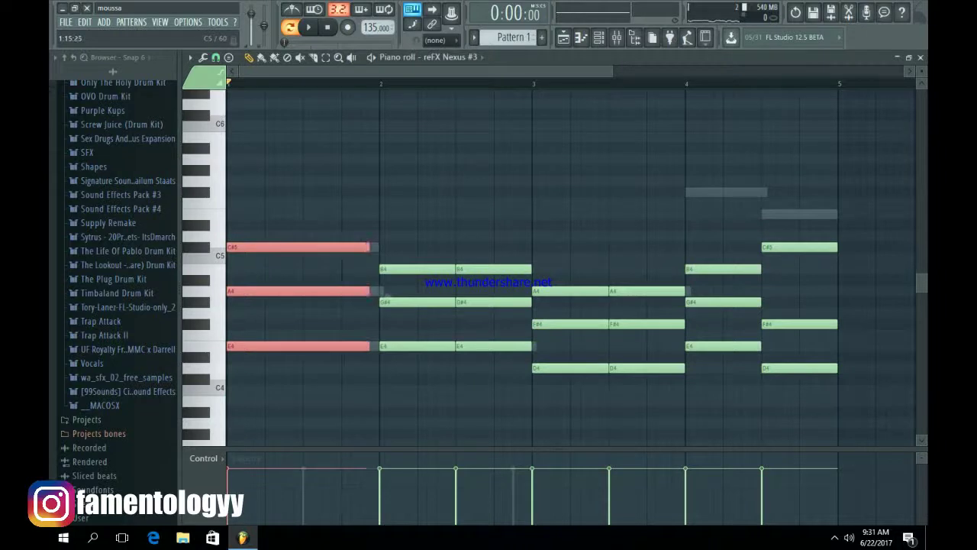
Delete both chords in bar 2, extend bar 1's chord slightly into bar 2, and deselect it.
{"action": "right_click", "coordinate": [418, 269]}
{"action": "right_click", "coordinate": [417, 302]}
{"action": "right_click", "coordinate": [417, 346]}
{"action": "right_click", "coordinate": [492, 346]}
{"action": "right_click", "coordinate": [492, 302]}
{"action": "right_click", "coordinate": [492, 269]}
{"action": "mouse_move", "coordinate": [447, 384]}
{"action": "left_mouse_down"}
{"action": "mouse_move", "coordinate": [268, 264]}
{"action": "mouse_move", "coordinate": [262, 221]}
{"action": "left_mouse_up"}
{"action": "left_click_drag", "start_coordinate": [386, 295], "coordinate": [403, 297]}
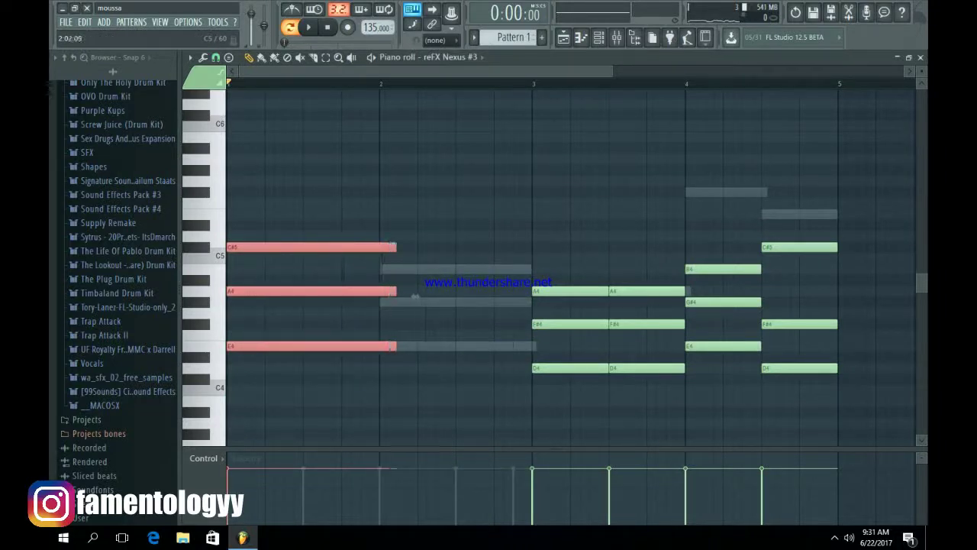
{"action": "left_click", "coordinate": [416, 296]}
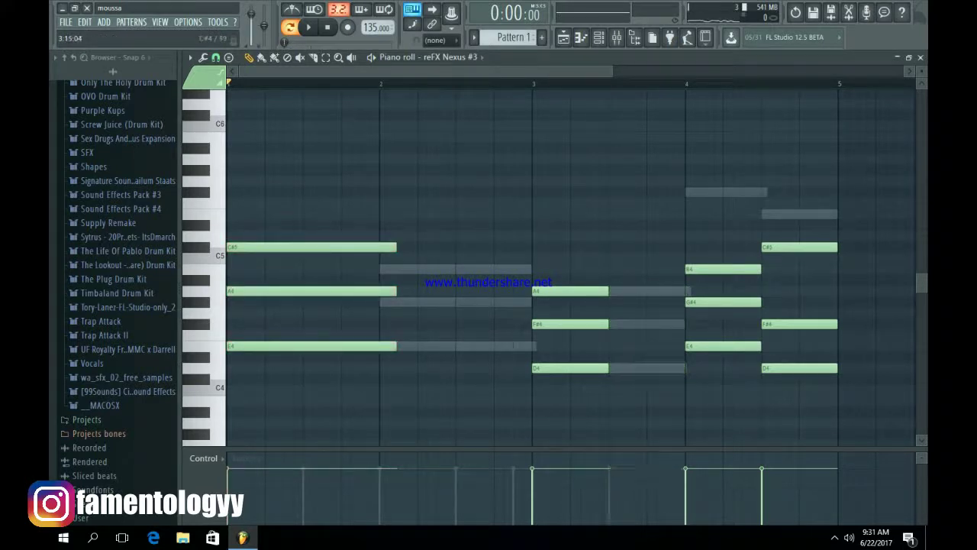
Delete bar 3's second chord and bar 4's first chord, and stretch bar 3's A4, F#4 and D4 chord slightly into bar 4.
{"action": "right_click", "coordinate": [706, 346]}
{"action": "right_click", "coordinate": [716, 302]}
{"action": "right_click", "coordinate": [724, 269]}
{"action": "left_click_drag", "start_coordinate": [672, 417], "coordinate": [553, 263]}
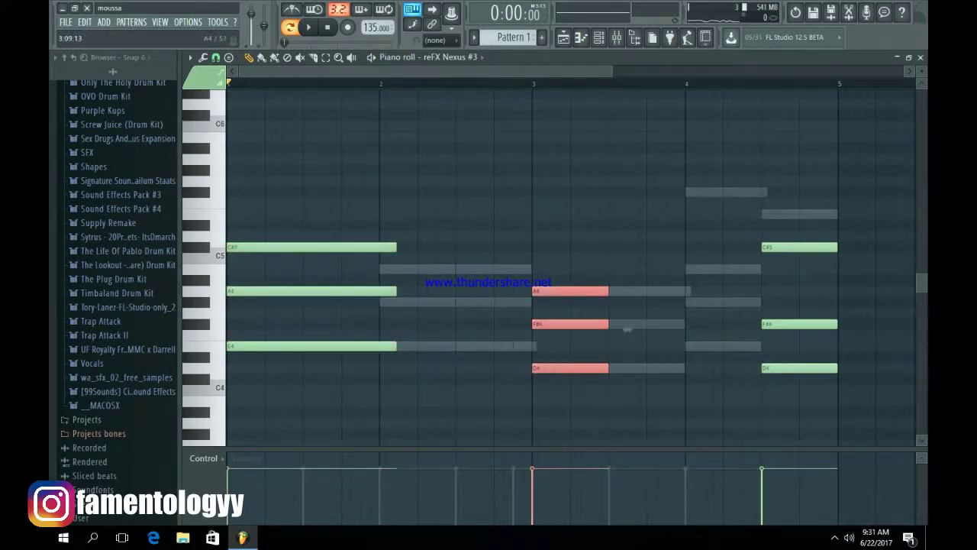
{"action": "left_click_drag", "start_coordinate": [626, 329], "coordinate": [708, 329]}
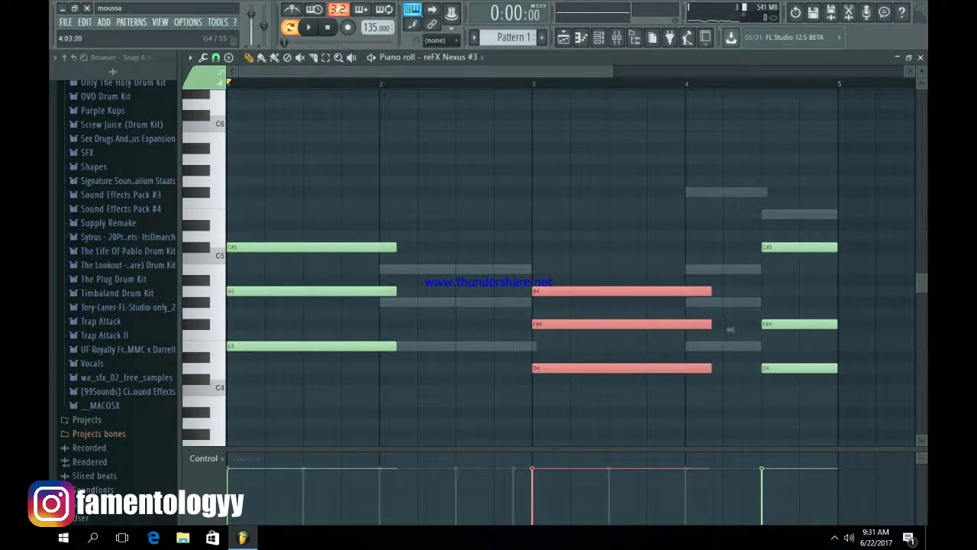
Delete the last chord in bar 4, play the pattern, and deselect the remaining notes.
{"action": "right_click", "coordinate": [796, 247]}
{"action": "right_click", "coordinate": [800, 324]}
{"action": "right_click", "coordinate": [804, 368]}
{"action": "key", "text": "space"}
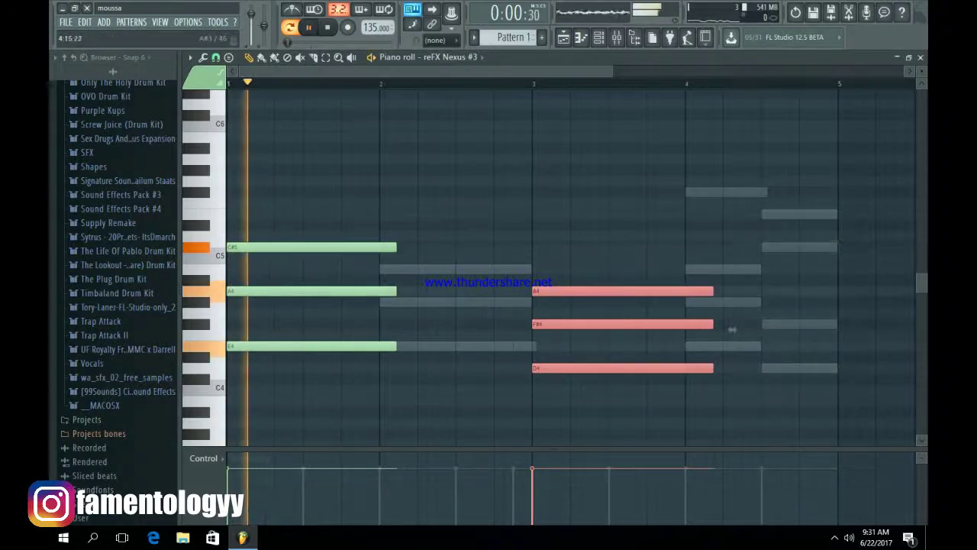
{"action": "left_click", "coordinate": [805, 357], "text": "ctrl"}
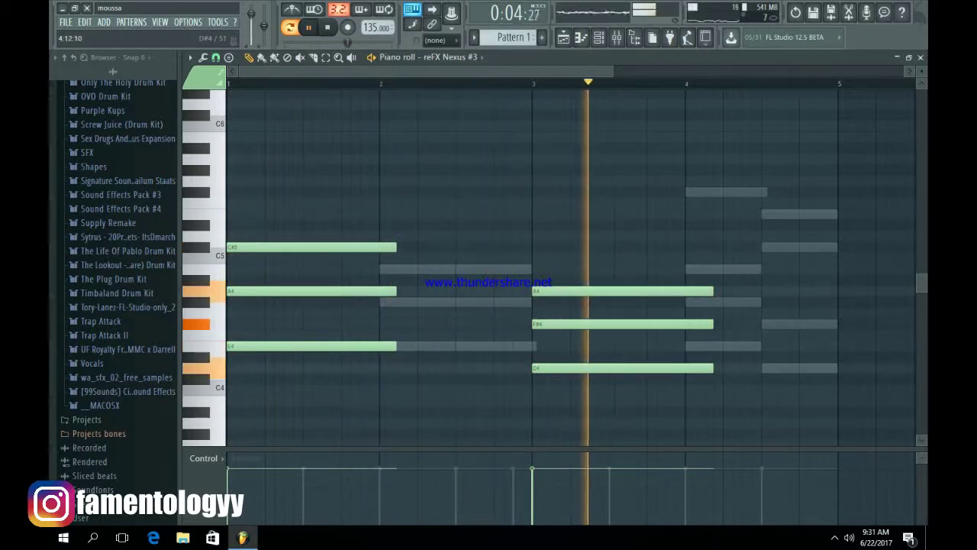
Route reFX Nexus #3 to mixer track 3.
{"action": "left_click", "coordinate": [599, 37]}
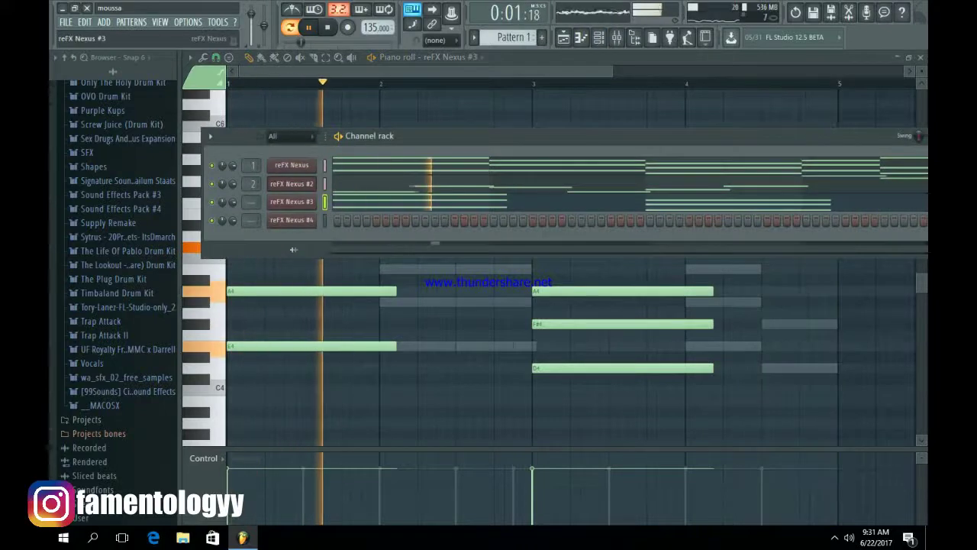
{"action": "left_click", "coordinate": [292, 202]}
{"action": "key", "text": "ctrl+l"}
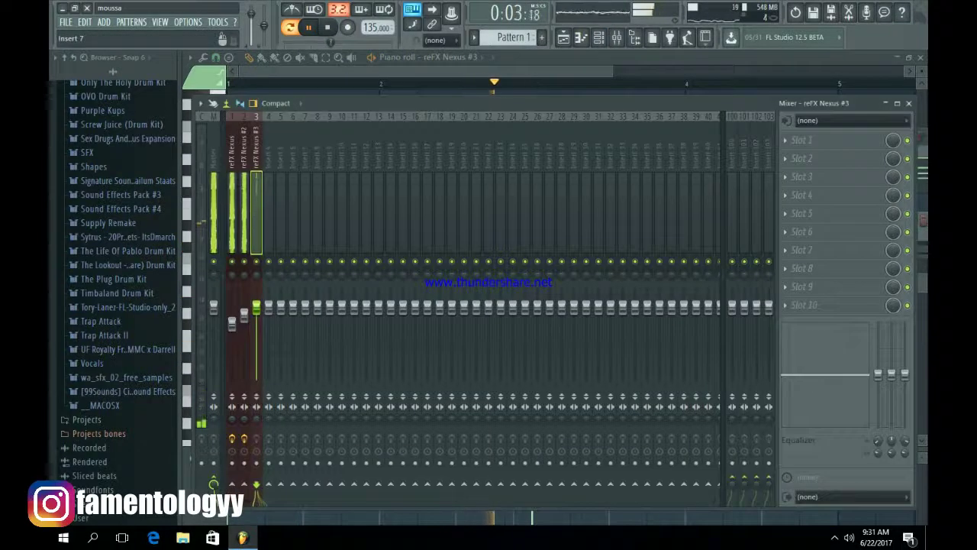
Check the reFX Nexus #3 preset, then lower mixer track 3's volume to about -4 dB.
{"action": "left_click", "coordinate": [600, 37]}
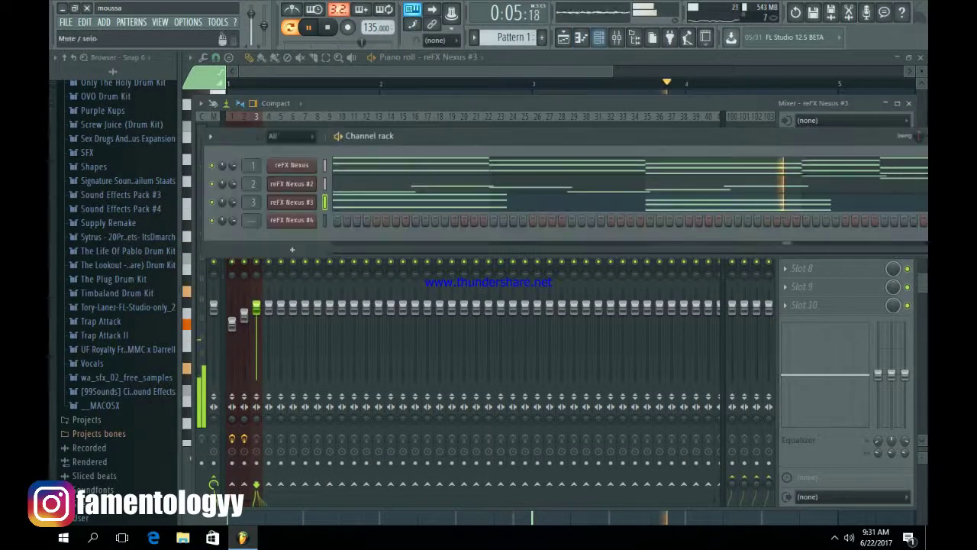
{"action": "left_click", "coordinate": [291, 201]}
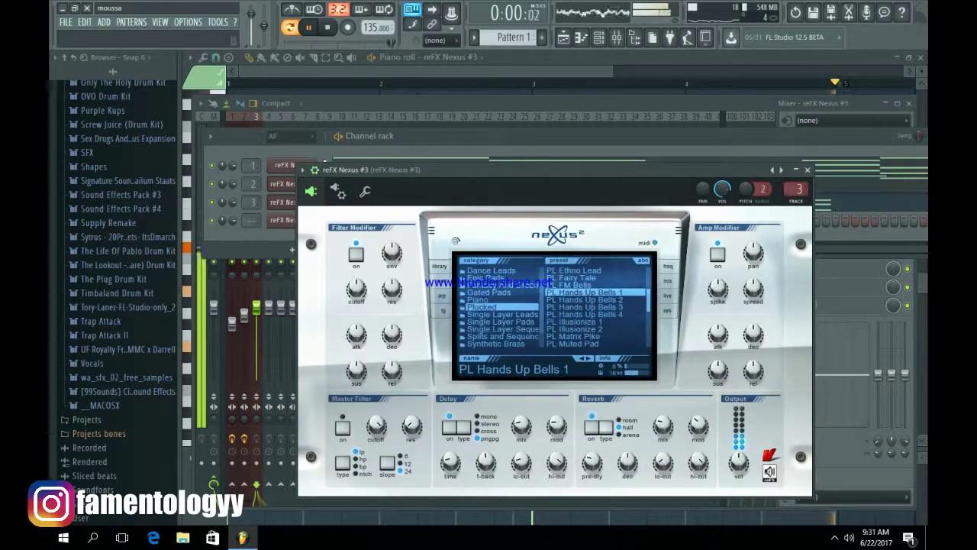
{"action": "key", "text": "Escape"}
{"action": "key", "text": "Escape"}
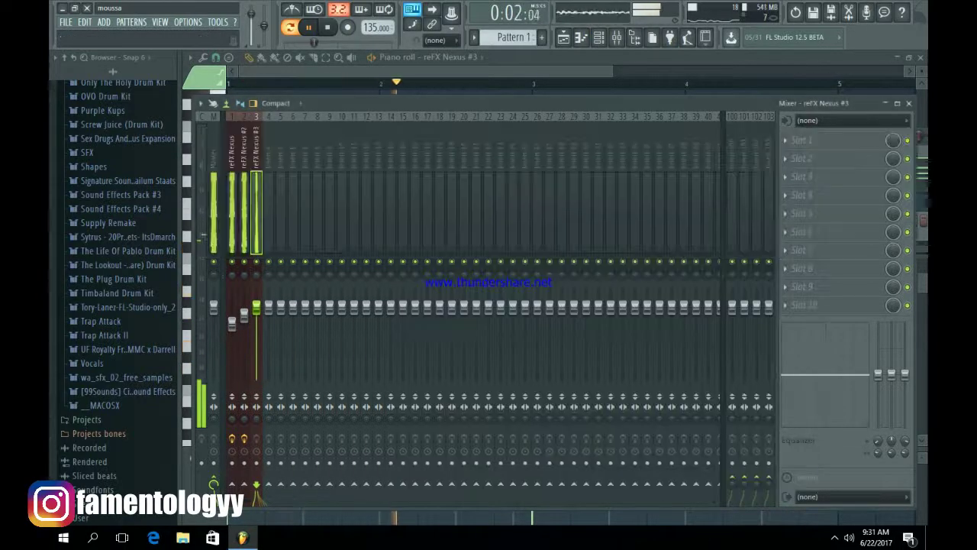
{"action": "left_click_drag", "start_coordinate": [256, 307], "coordinate": [256, 319]}
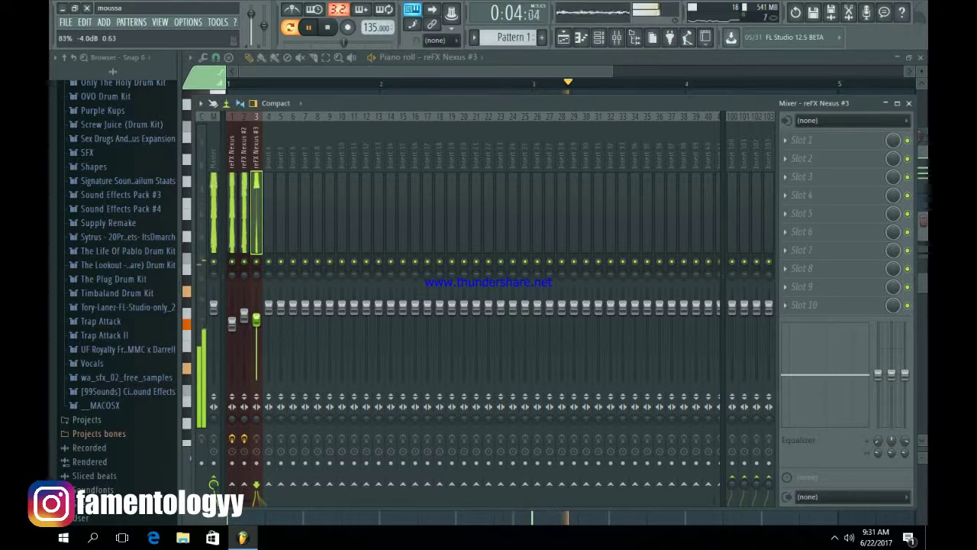
Add Fruity Reeverb 2 to the first effect slot of mixer track 3.
{"action": "left_click", "coordinate": [801, 140]}
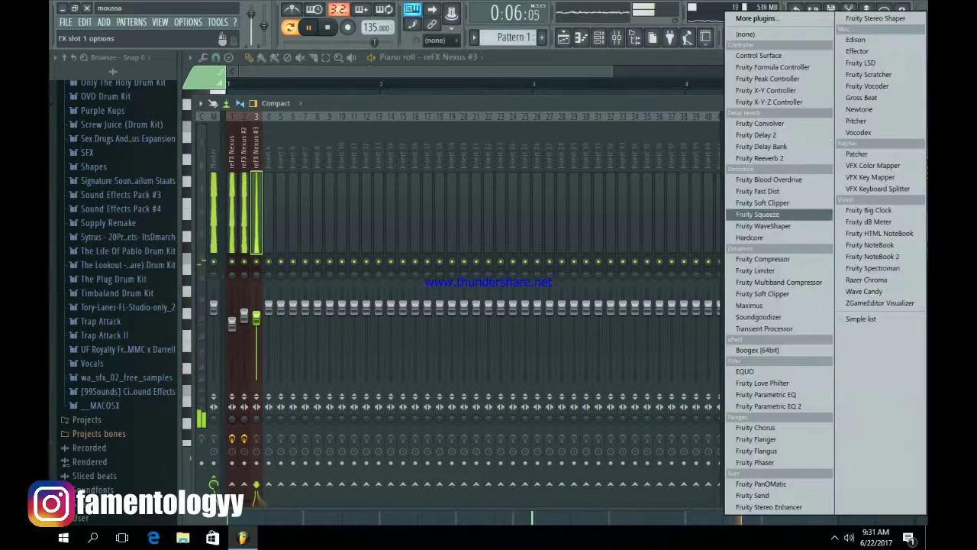
{"action": "left_click", "coordinate": [763, 159]}
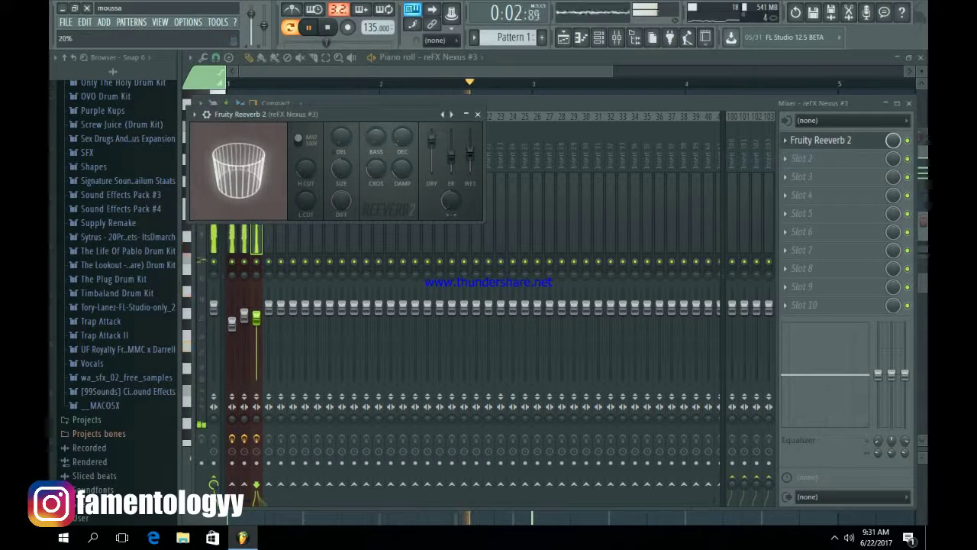
{"action": "left_click", "coordinate": [477, 114]}
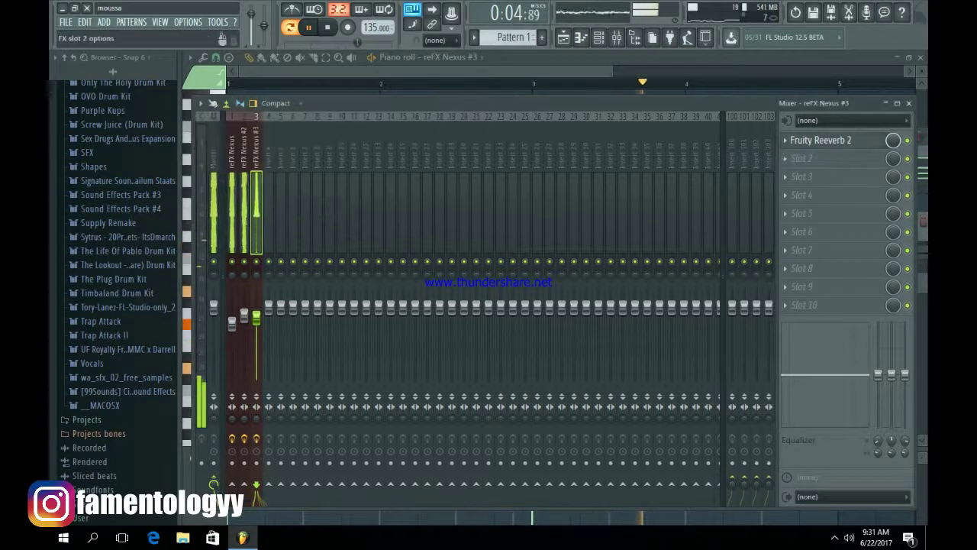
Load Fruity parametric EQ 2 into the second effect slot of mixer track 3.
{"action": "left_click", "coordinate": [801, 158]}
{"action": "left_click", "coordinate": [771, 403]}
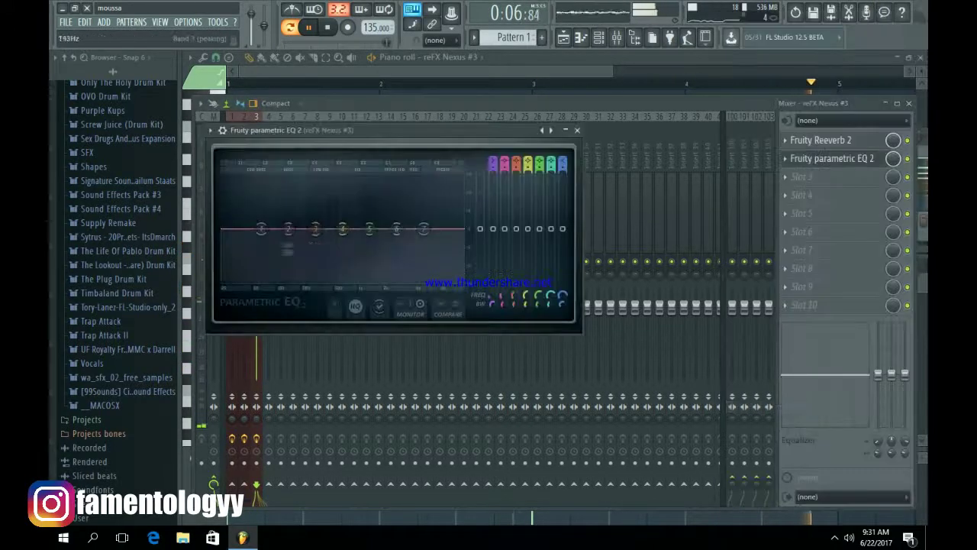
{"action": "right_click", "coordinate": [262, 230]}
{"action": "mouse_move", "coordinate": [282, 273]}
{"action": "left_click", "coordinate": [322, 272]}
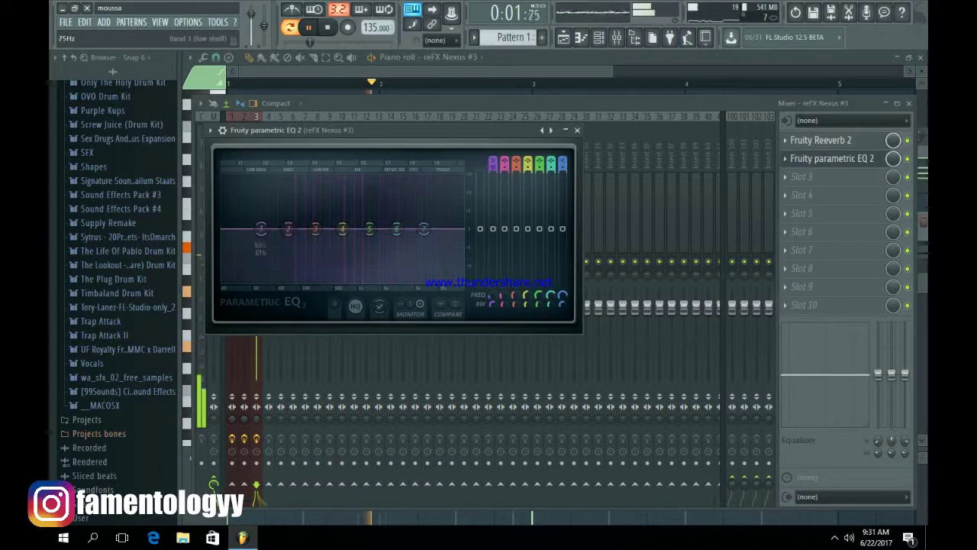
{"action": "left_click", "coordinate": [577, 130]}
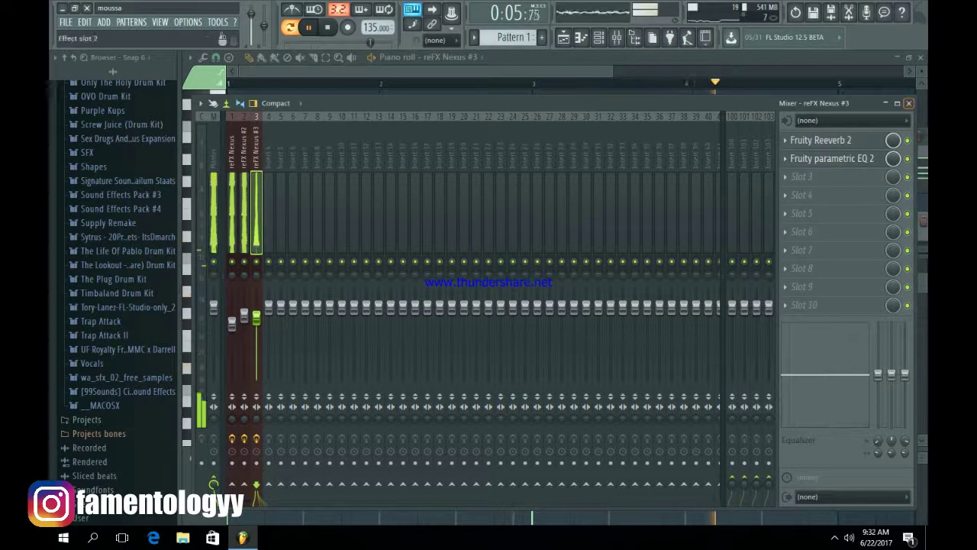
Add Fruity Chorus to the third effect slot of mixer track 3 and set its mix level to about 70%.
{"action": "left_click", "coordinate": [786, 177]}
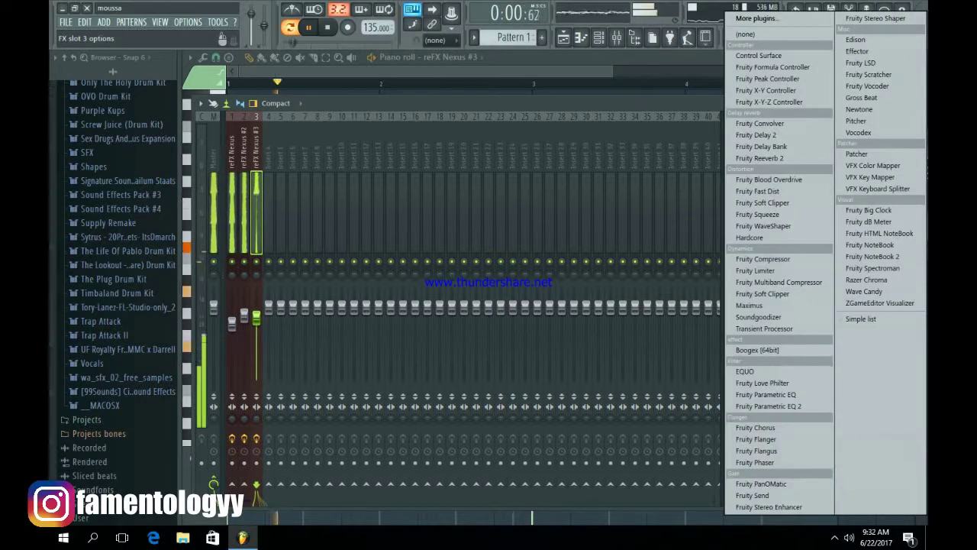
{"action": "left_click", "coordinate": [756, 427]}
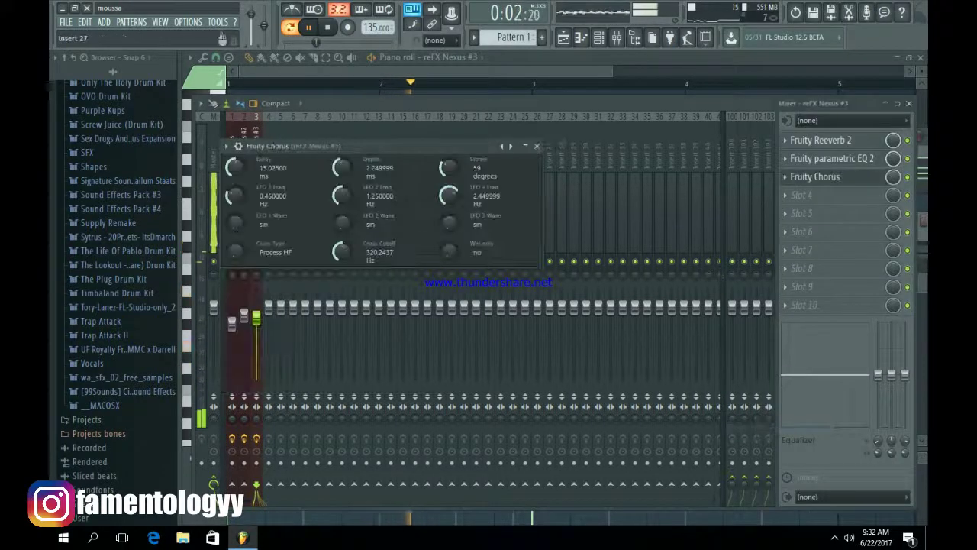
{"action": "left_click", "coordinate": [536, 145]}
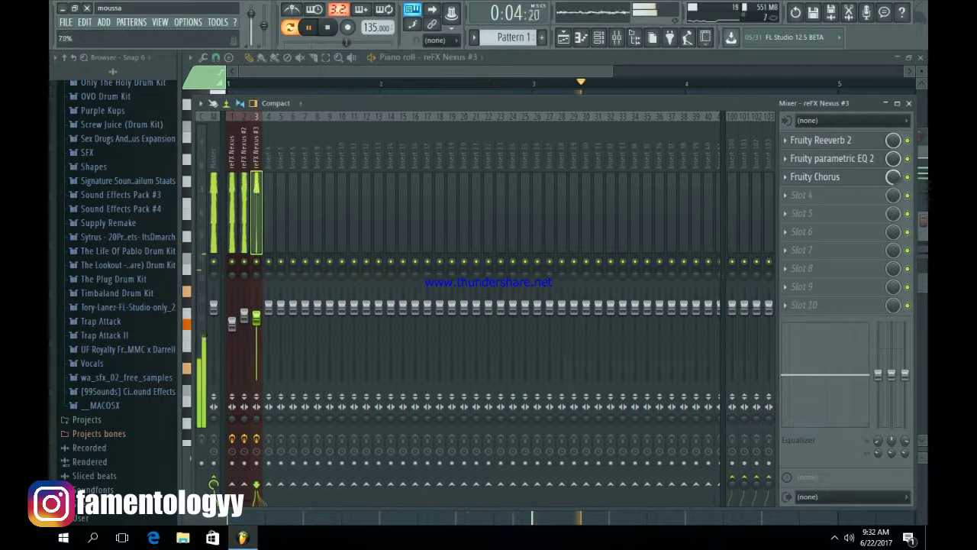
Stop playback and audition a few notes on reFX Nexus #4's PN Soft and Tiny preset.
{"action": "key", "text": "F9"}
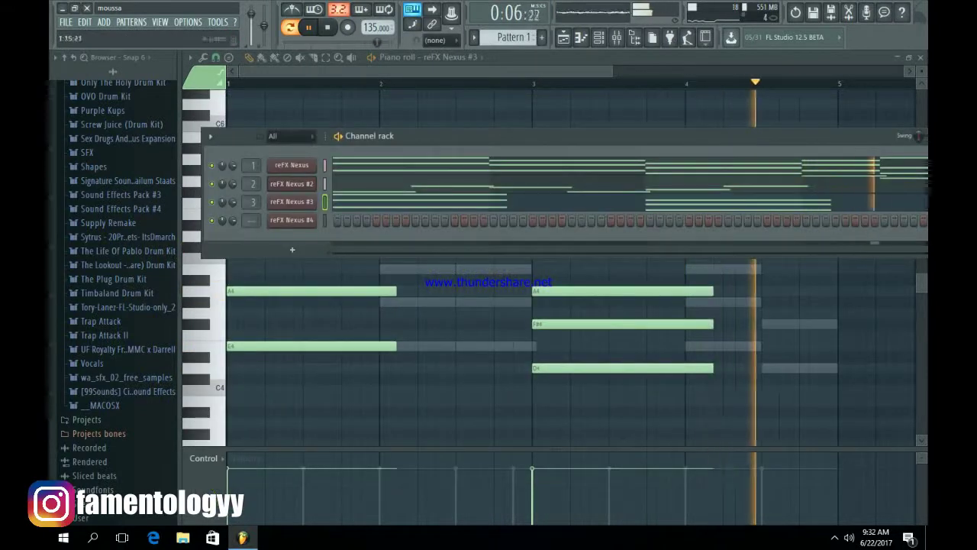
{"action": "key", "text": "space"}
{"action": "left_click", "coordinate": [292, 220]}
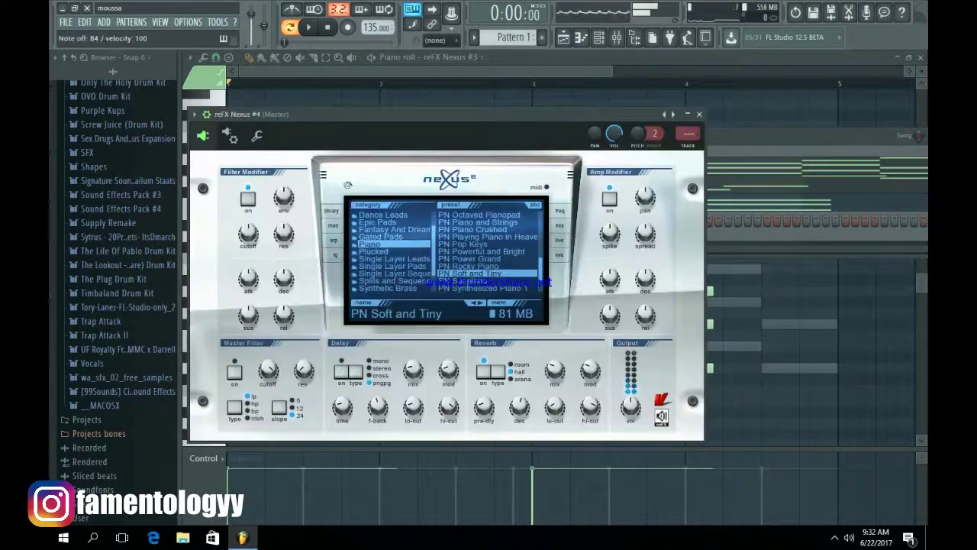
{"action": "key", "text": "t"}
{"action": "key", "text": "q"}
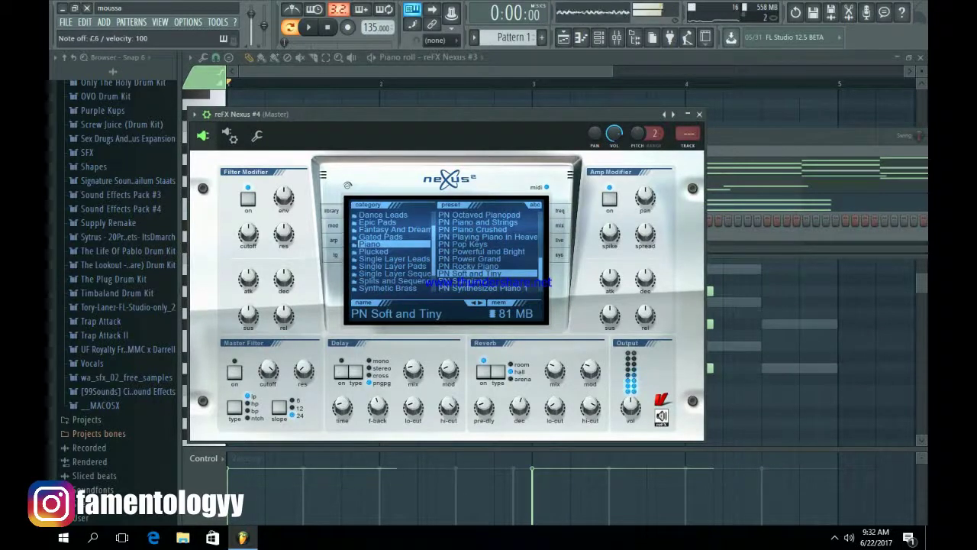
{"action": "left_click", "coordinate": [700, 115]}
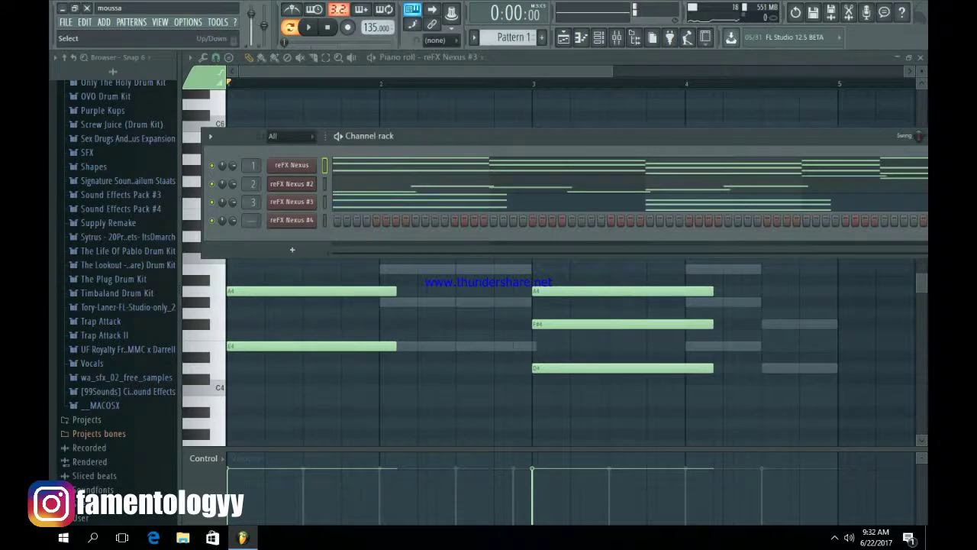
Paste the first channel's piano chord progression into reFX Nexus #4 and delete the second chord in bar 1.
{"action": "left_click", "coordinate": [324, 221]}
{"action": "key", "text": "ctrl+v"}
{"action": "left_click", "coordinate": [346, 222]}
{"action": "right_click", "coordinate": [359, 248]}
{"action": "right_click", "coordinate": [354, 291]}
{"action": "right_click", "coordinate": [349, 346]}
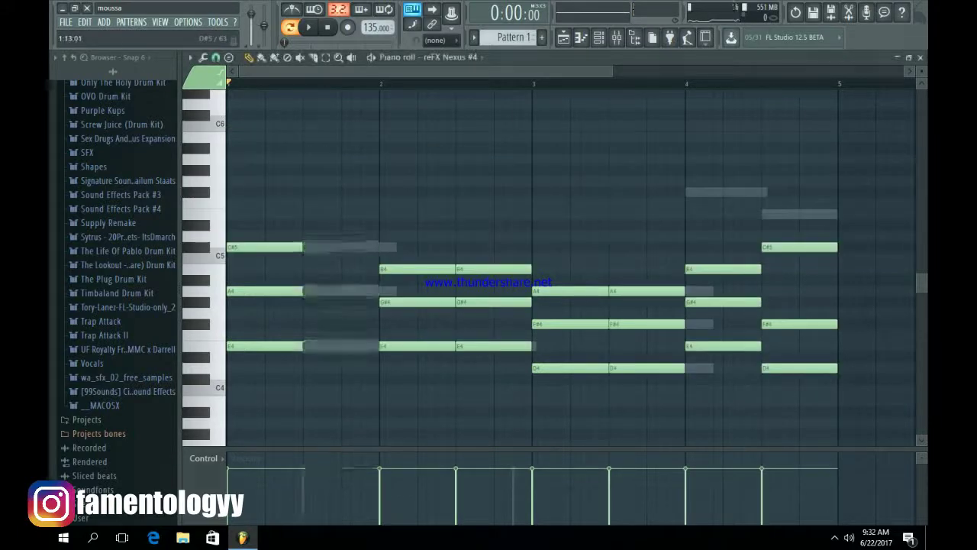
Solo reFX Nexus #4 in the channel rack and audition the start of its pasted chords.
{"action": "left_click_drag", "start_coordinate": [331, 357], "coordinate": [227, 229]}
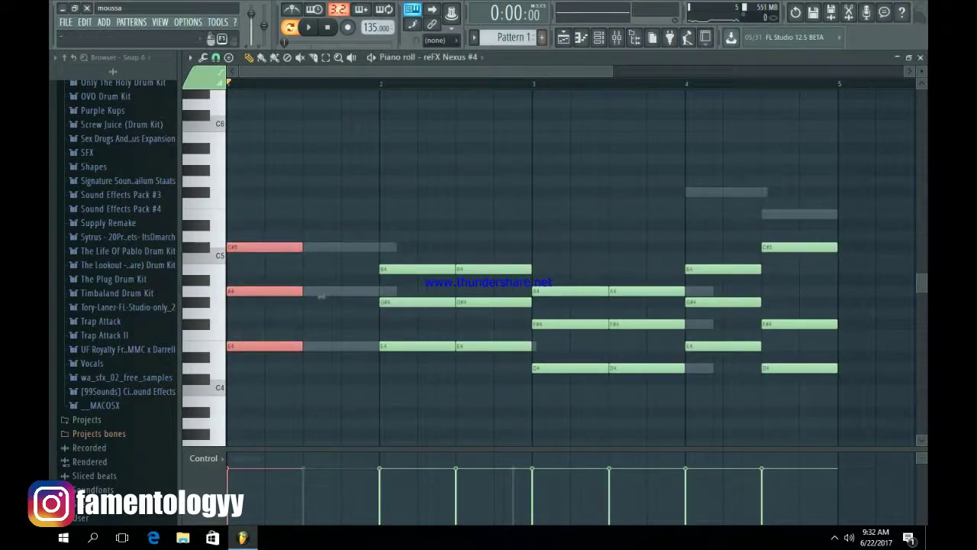
{"action": "key", "text": "F6"}
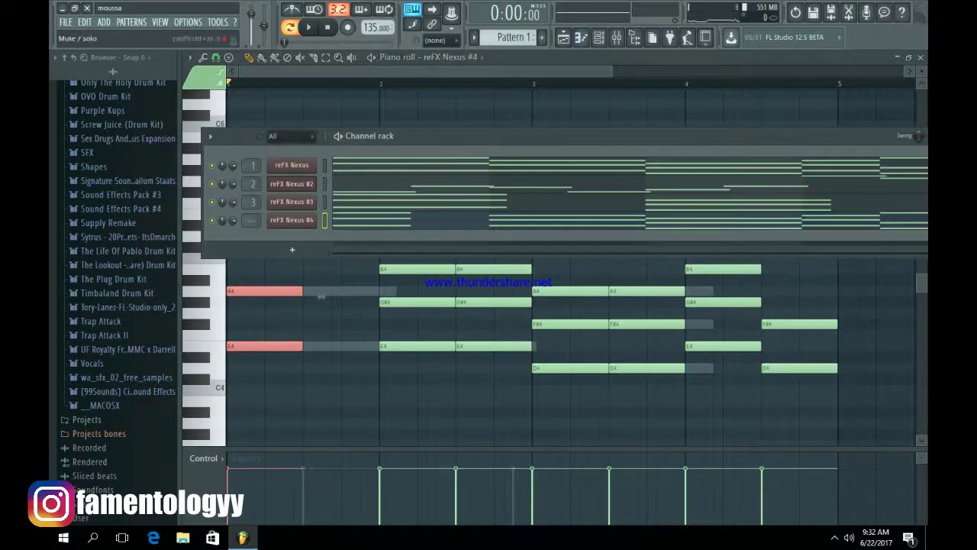
{"action": "right_click", "coordinate": [212, 220]}
{"action": "left_click", "coordinate": [232, 226]}
{"action": "key", "text": "F7"}
{"action": "key", "text": "F7"}
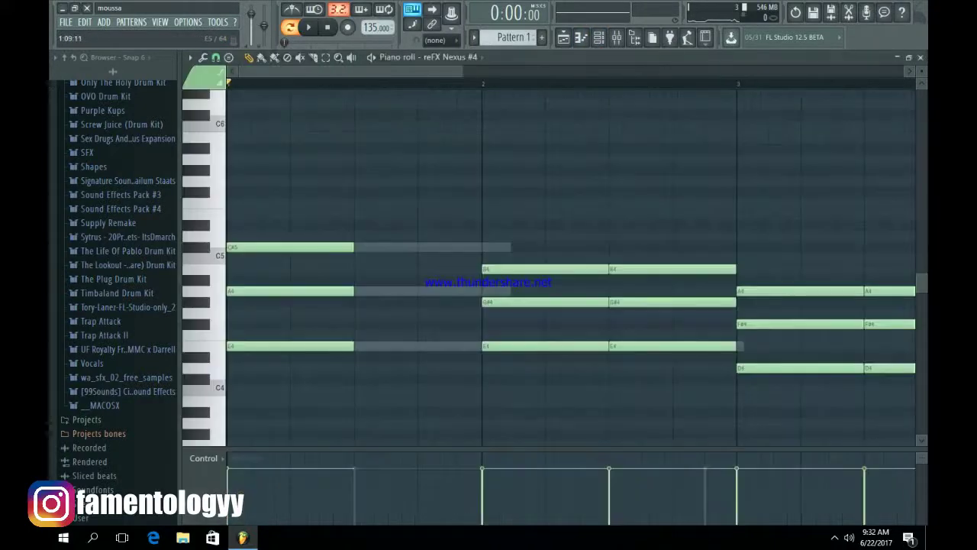
{"action": "key", "text": "space"}
{"action": "key", "text": "space"}
{"action": "key", "text": "space"}
{"action": "key", "text": "space"}
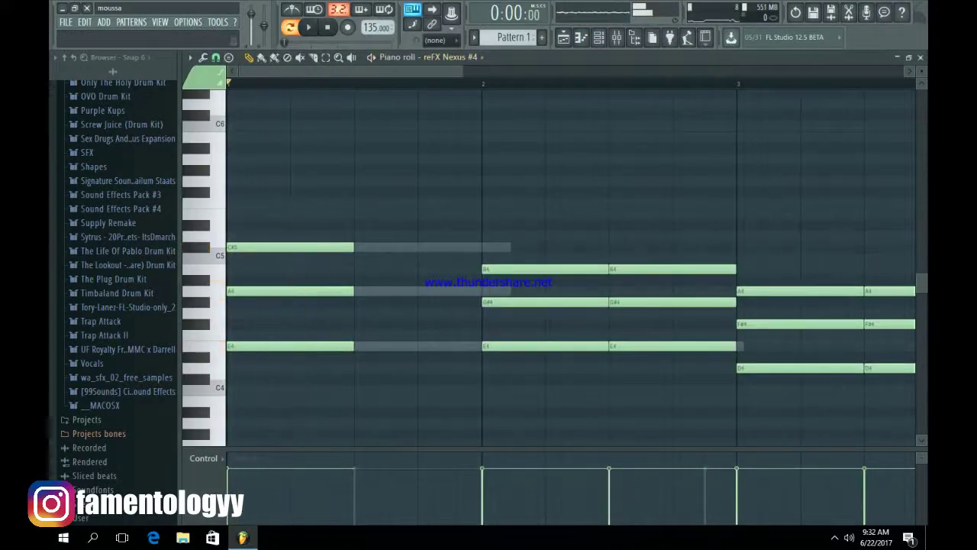
Shorten bar 1's first chord to a stab of length 0:00:16, copy it near beat 2, and play it back.
{"action": "left_click_drag", "start_coordinate": [461, 71], "coordinate": [632, 71]}
{"action": "left_click_drag", "start_coordinate": [279, 384], "coordinate": [227, 221]}
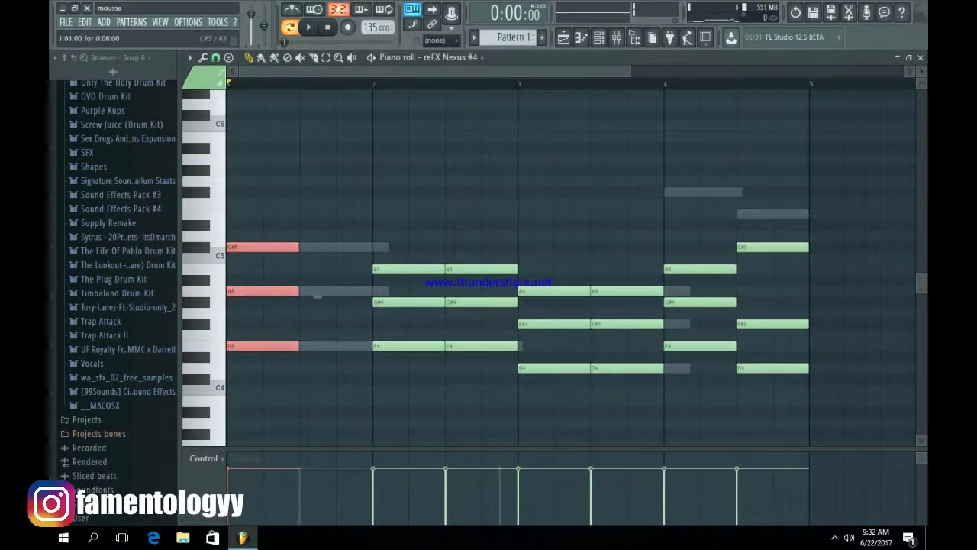
{"action": "left_click_drag", "start_coordinate": [298, 291], "coordinate": [254, 296]}
{"action": "key", "text": "space"}
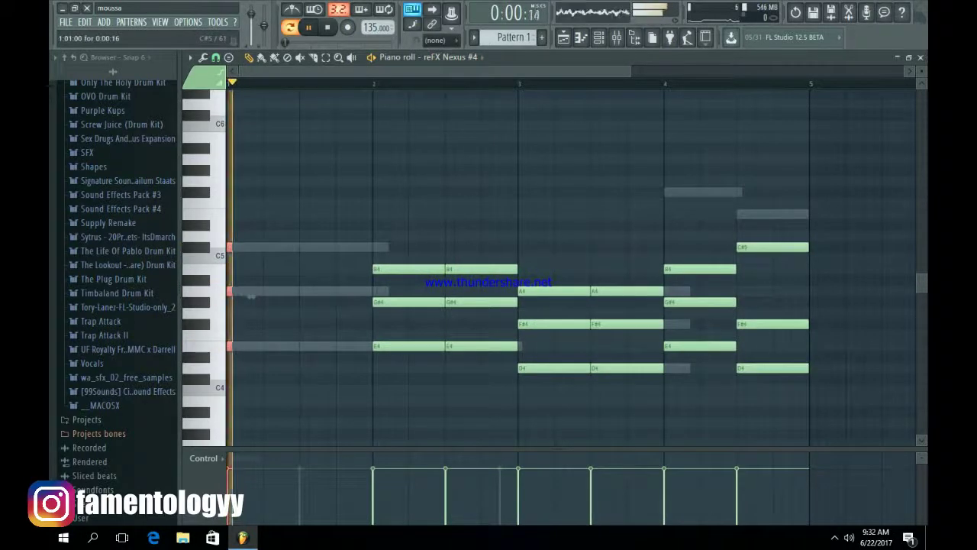
{"action": "key", "text": "space"}
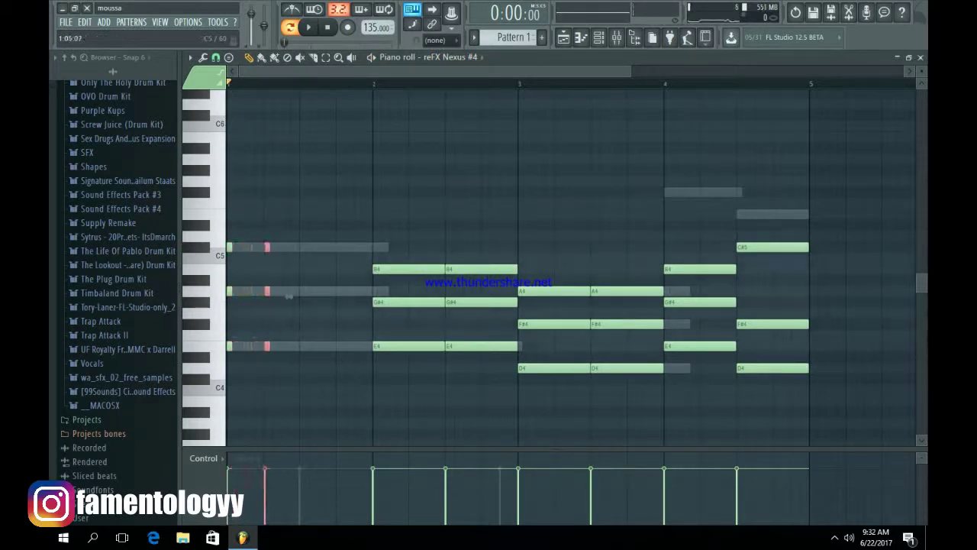
{"action": "key", "text": "space"}
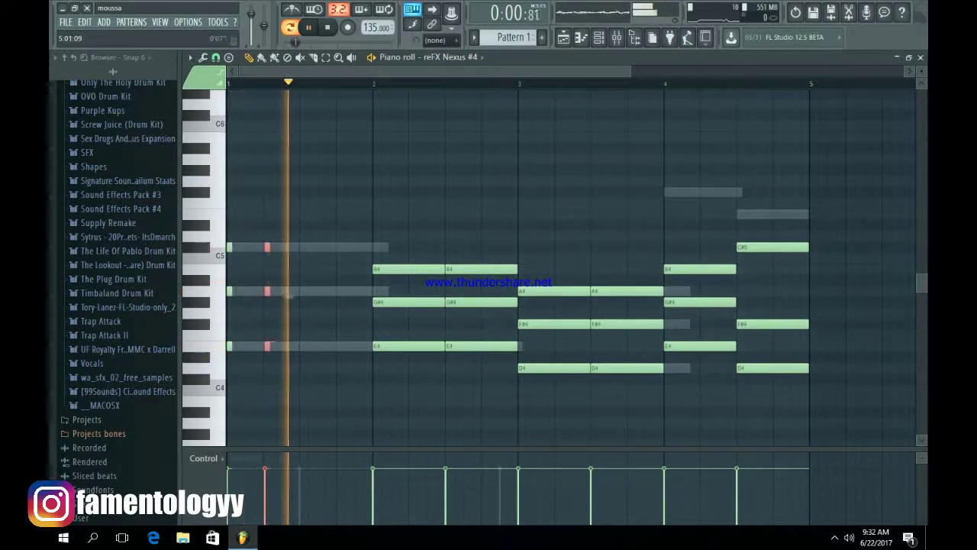
{"action": "key", "text": "space"}
Align the copied stab with beat 2, duplicate both C#5, A4 and E4 stabs onto beats 3 and 4, and play bar 1.
{"action": "left_click_drag", "start_coordinate": [631, 71], "coordinate": [364, 71]}
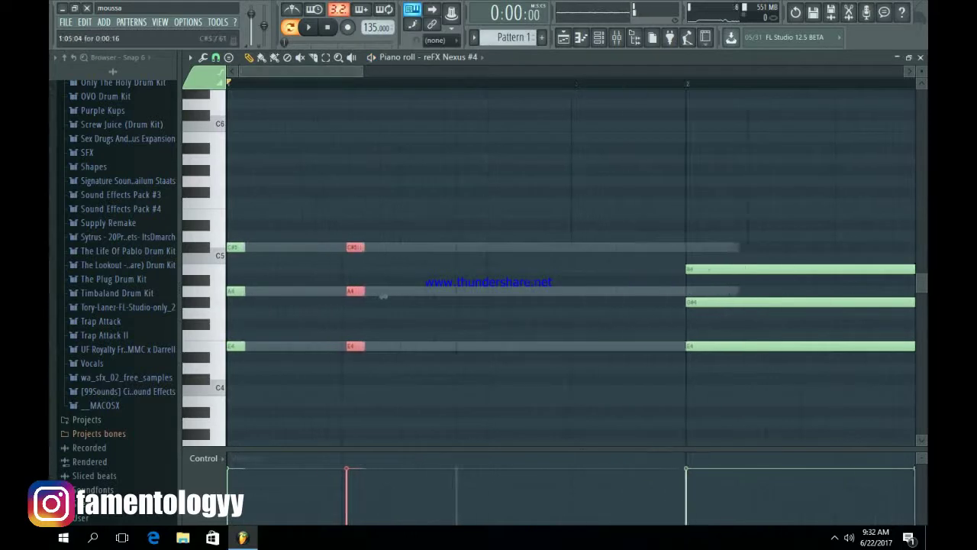
{"action": "left_click_drag", "start_coordinate": [411, 211], "coordinate": [222, 368]}
{"action": "left_click_drag", "start_coordinate": [378, 296], "coordinate": [608, 296]}
{"action": "key", "text": "space"}
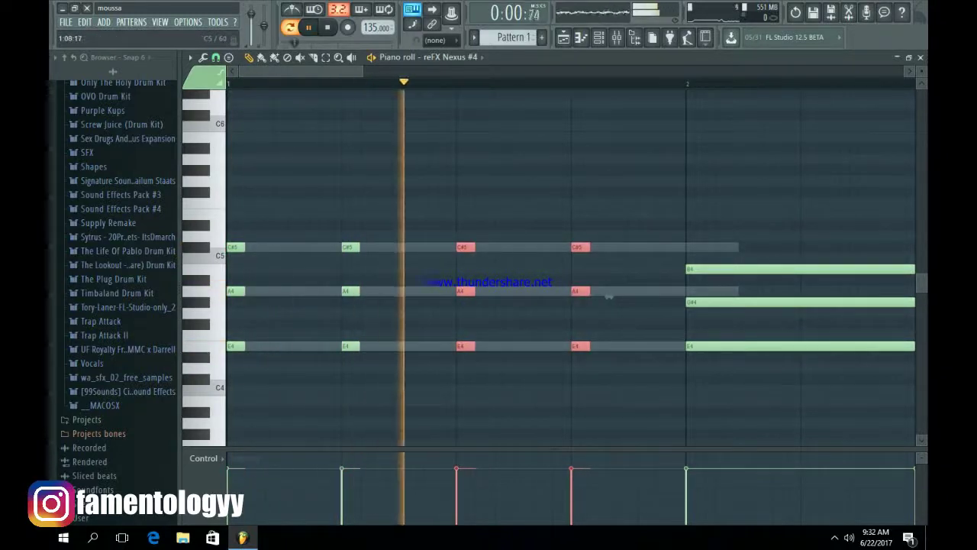
{"action": "key", "text": "space"}
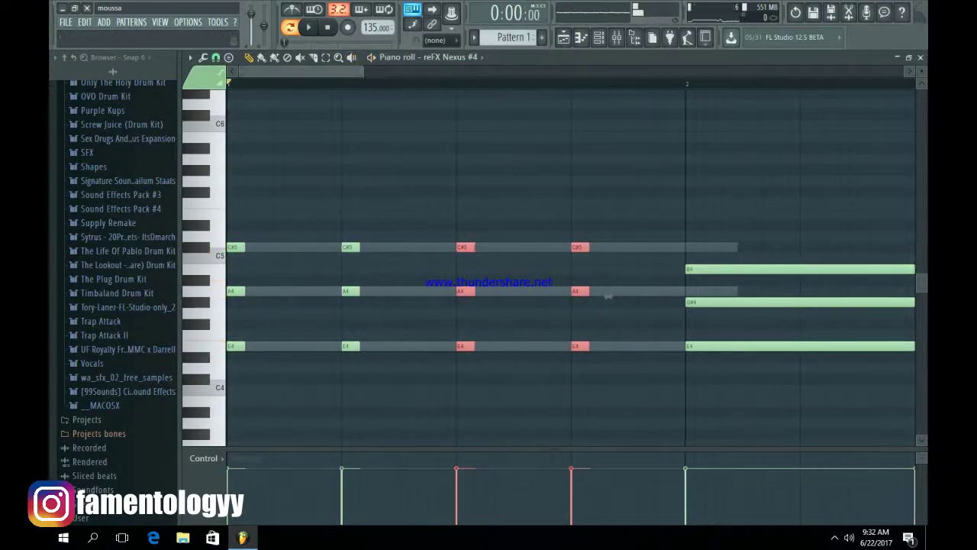
Replace bar 2's first long chord with a short B4, G#4 and E4 stab copied from the end of bar 1.
{"action": "scroll", "coordinate": [609, 296], "scroll_direction": "down", "scroll_amount": 3, "text": "ctrl"}
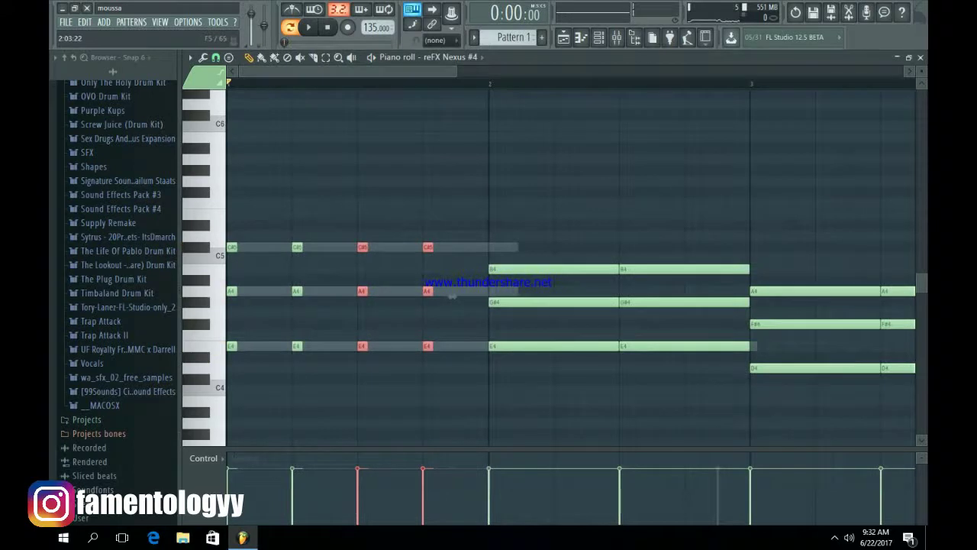
{"action": "right_click", "coordinate": [529, 269]}
{"action": "right_click", "coordinate": [525, 302]}
{"action": "right_click", "coordinate": [521, 346]}
{"action": "left_click_drag", "start_coordinate": [497, 382], "coordinate": [426, 243]}
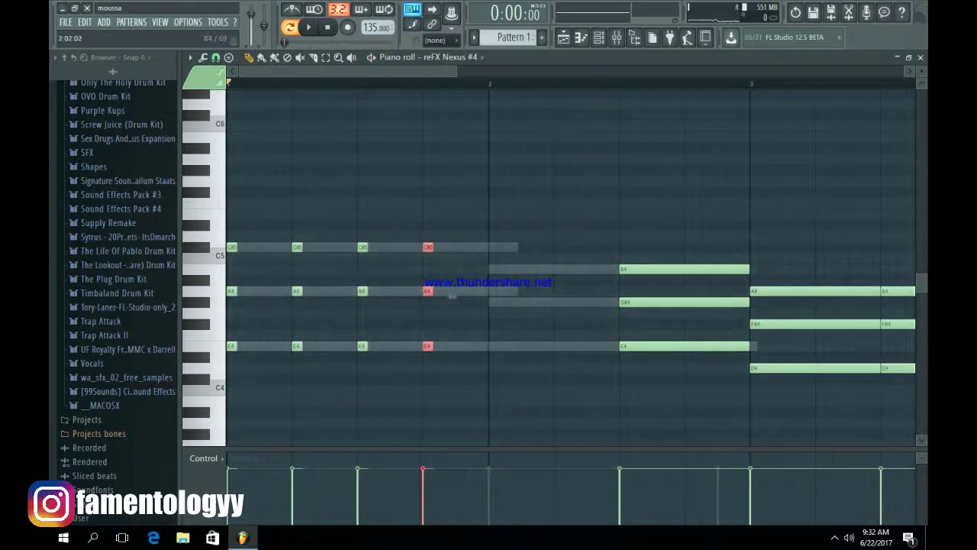
{"action": "left_click_drag", "start_coordinate": [463, 296], "coordinate": [494, 302]}
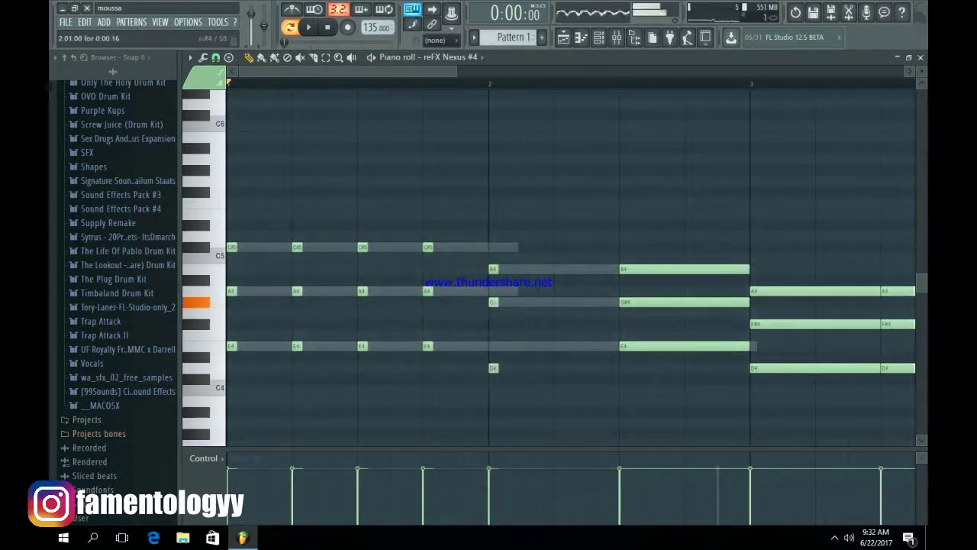
{"action": "left_click_drag", "start_coordinate": [493, 357], "coordinate": [492, 345]}
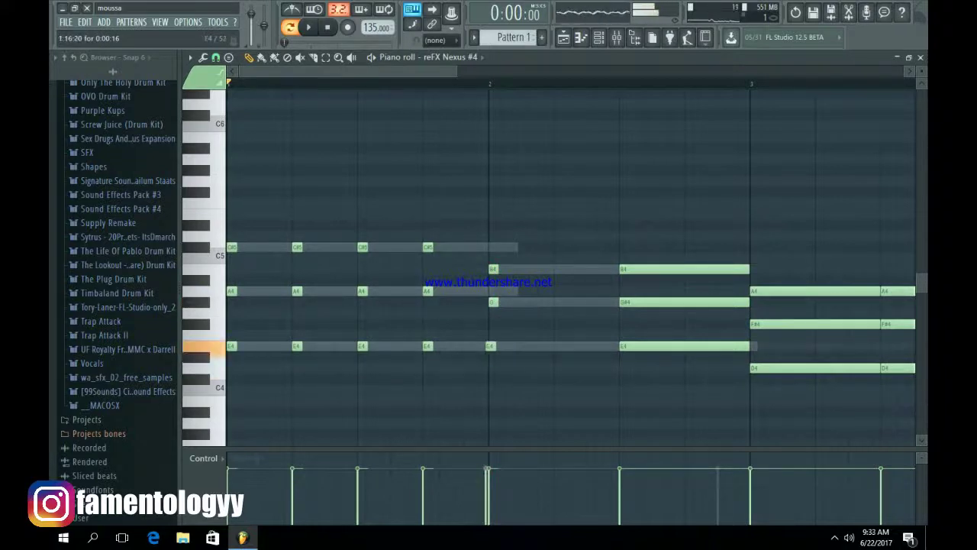
Delete the long chord in bar 2's second half and copy the B4, G#4 and E4 stab onto beats 2, 3 and 4.
{"action": "right_click", "coordinate": [633, 302]}
{"action": "right_click", "coordinate": [647, 270]}
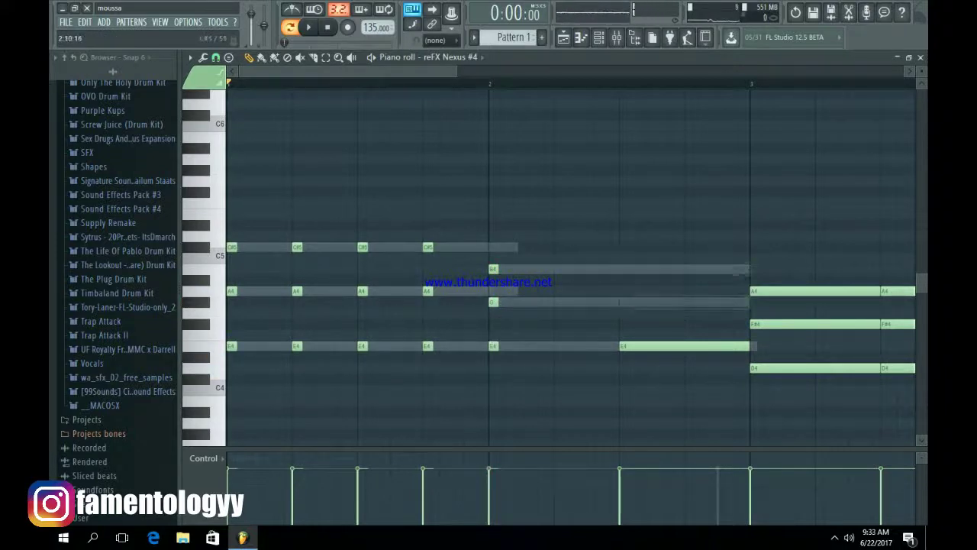
{"action": "left_click_drag", "start_coordinate": [610, 405], "coordinate": [476, 287]}
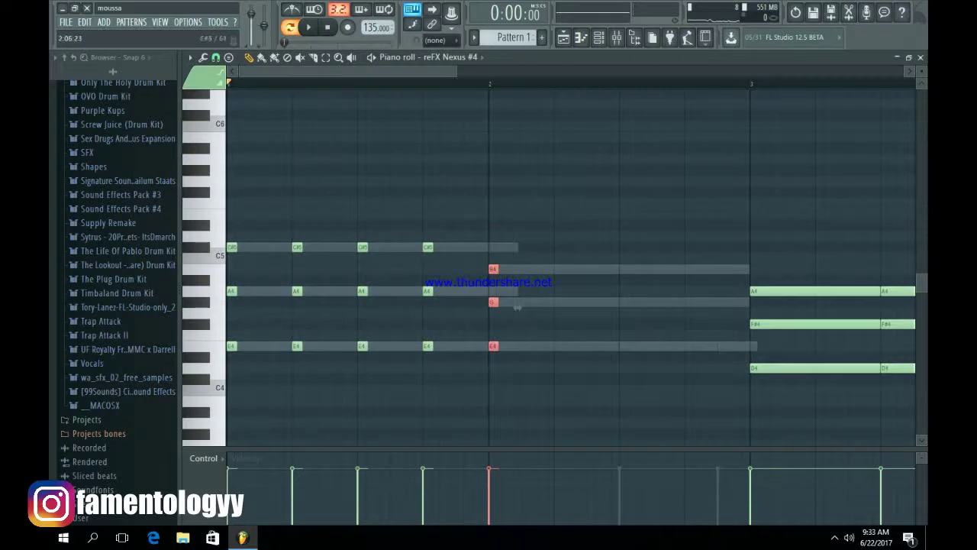
{"action": "key", "text": "space"}
{"action": "left_click_drag", "start_coordinate": [528, 308], "coordinate": [583, 308]}
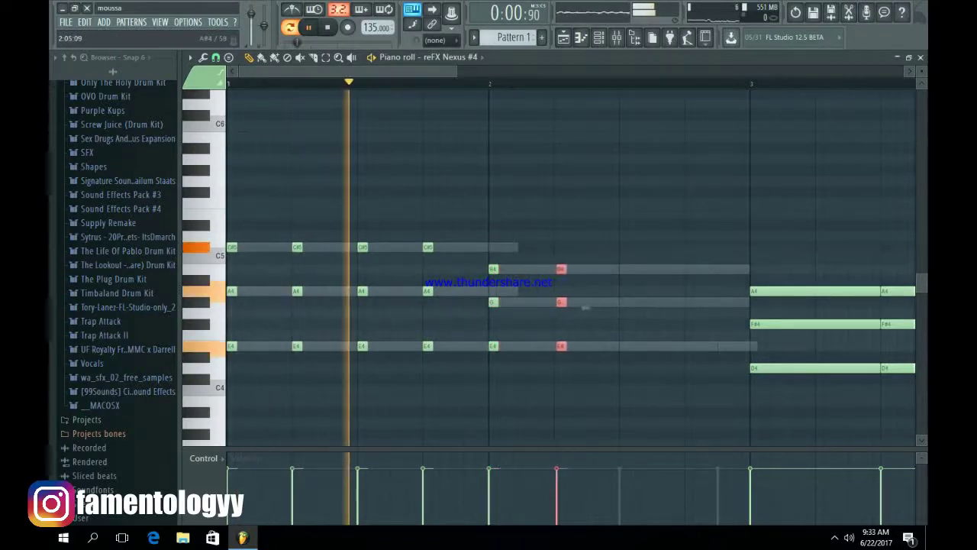
{"action": "key", "text": "space"}
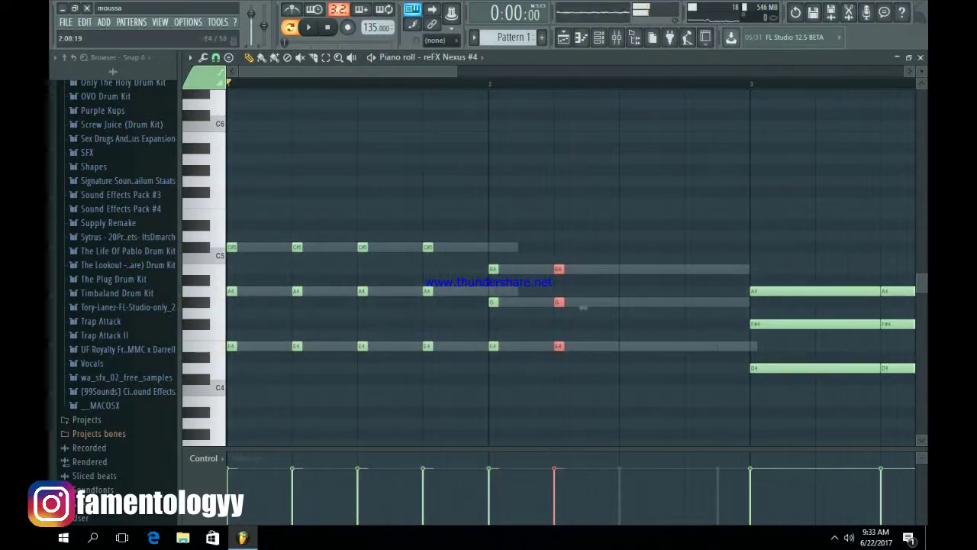
{"action": "key", "text": "ctrl+b"}
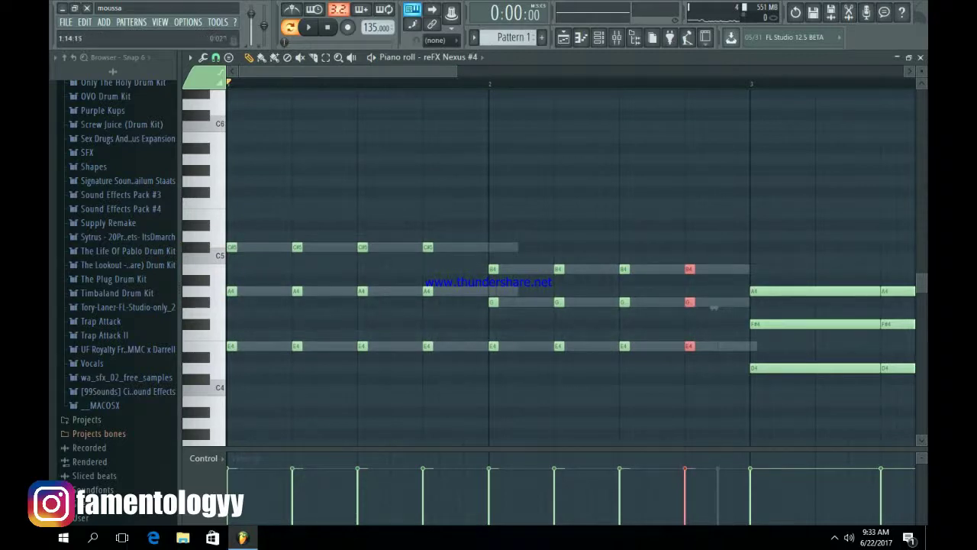
Replace bar 3's long chords with short A4, F#4 and D4 stabs of length 0:00:16 on beats 1 and 2.
{"action": "scroll", "coordinate": [714, 307], "scroll_direction": "right", "scroll_amount": 4}
{"action": "right_click", "coordinate": [489, 291]}
{"action": "mouse_move", "coordinate": [501, 394]}
{"action": "left_mouse_down"}
{"action": "mouse_move", "coordinate": [432, 330]}
{"action": "mouse_move", "coordinate": [382, 232]}
{"action": "left_mouse_up"}
{"action": "key", "text": "ctrl+b"}
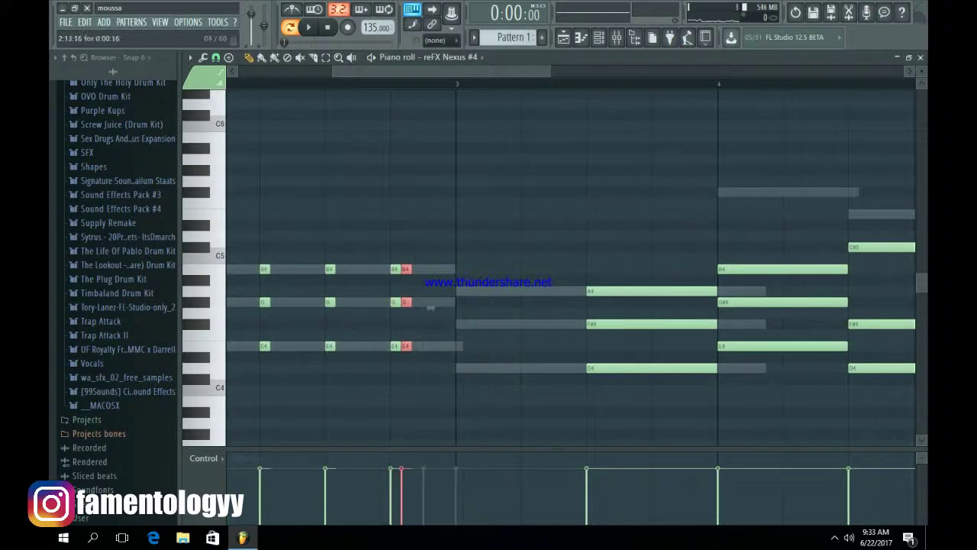
{"action": "left_click_drag", "start_coordinate": [432, 306], "coordinate": [484, 307]}
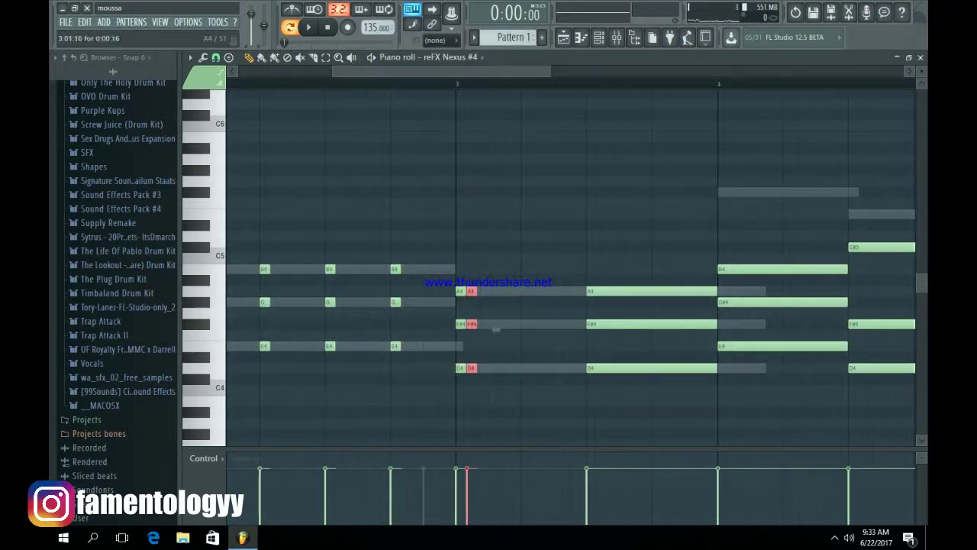
{"action": "left_click_drag", "start_coordinate": [496, 330], "coordinate": [553, 328]}
{"action": "right_click", "coordinate": [635, 291]}
{"action": "right_click", "coordinate": [631, 324]}
{"action": "right_click", "coordinate": [622, 368]}
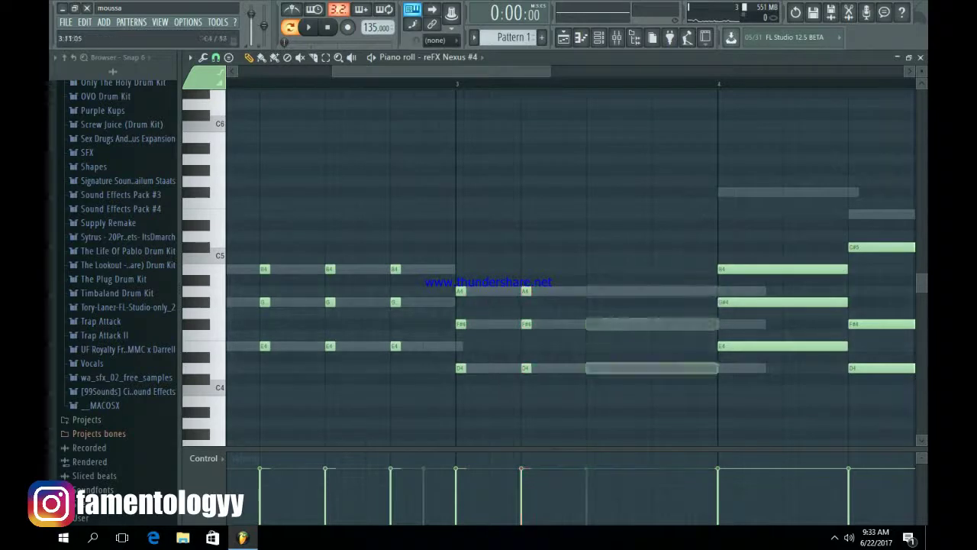
{"action": "left_click_drag", "start_coordinate": [613, 406], "coordinate": [448, 275]}
{"action": "key", "text": "ctrl+b"}
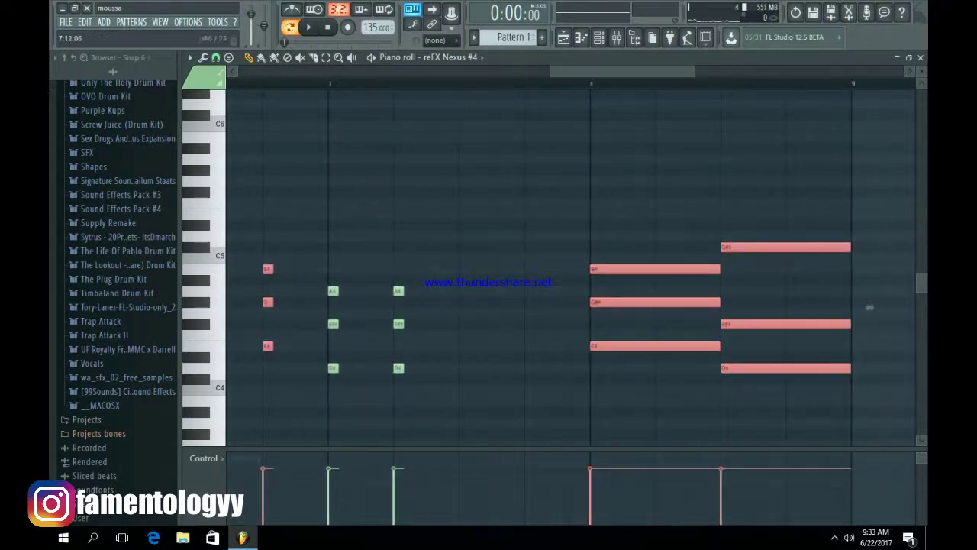
{"action": "scroll", "coordinate": [869, 307], "scroll_direction": "down", "scroll_amount": 5}
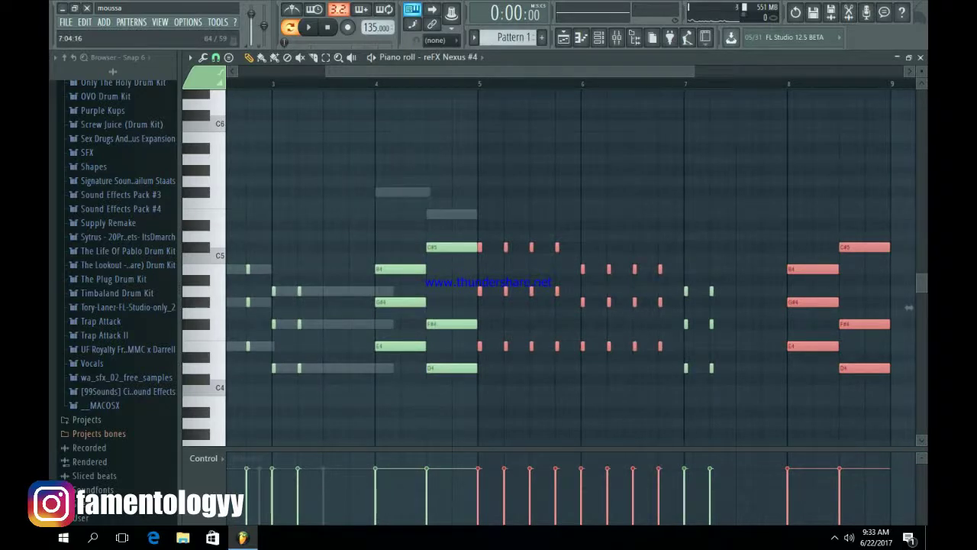
{"action": "key", "text": "Delete"}
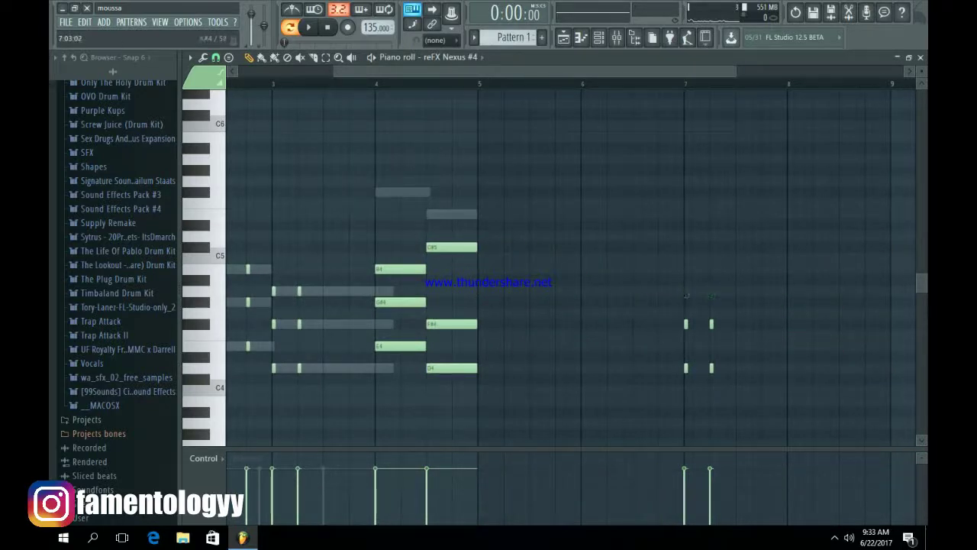
{"action": "right_click", "coordinate": [712, 368]}
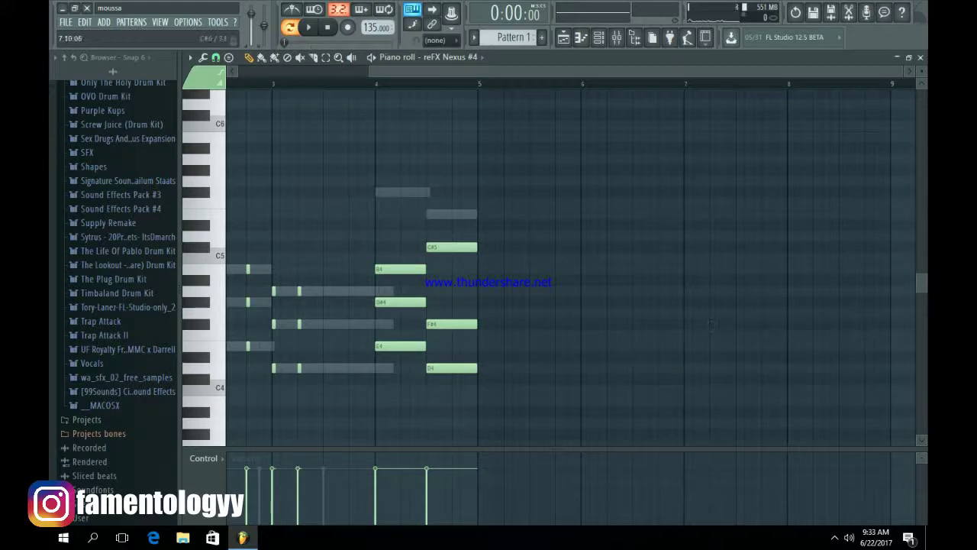
Duplicate bar 3's two A4, F#4 and D4 stabs onto beats 3 and 4.
{"action": "left_click_drag", "start_coordinate": [902, 71], "coordinate": [567, 71]}
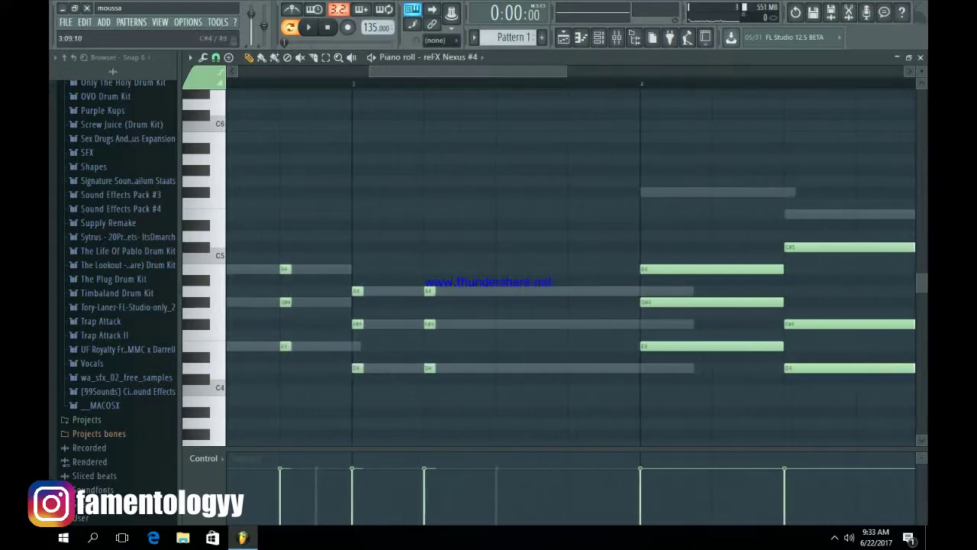
{"action": "left_click_drag", "start_coordinate": [504, 379], "coordinate": [353, 258]}
{"action": "key", "text": "ctrl+b"}
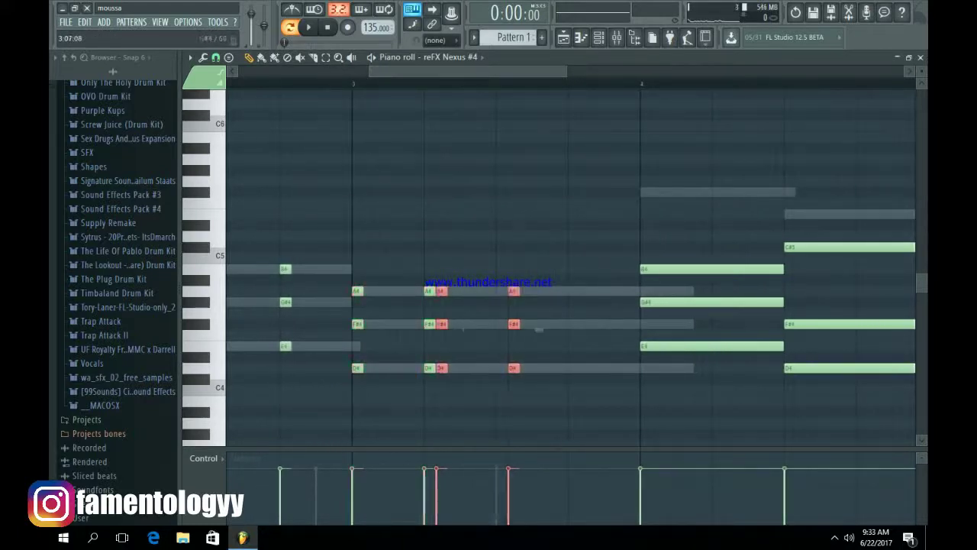
{"action": "left_click_drag", "start_coordinate": [539, 330], "coordinate": [599, 330]}
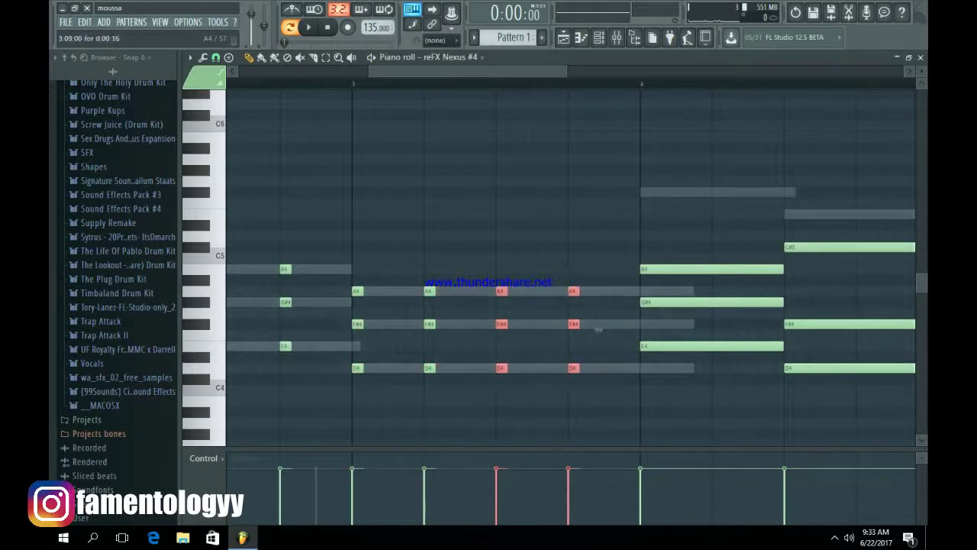
Replace bar 4's first long chord with two B4, G#4 and E4 stabs copied from the end of bar 3.
{"action": "scroll", "coordinate": [598, 330], "scroll_direction": "right", "scroll_amount": 4}
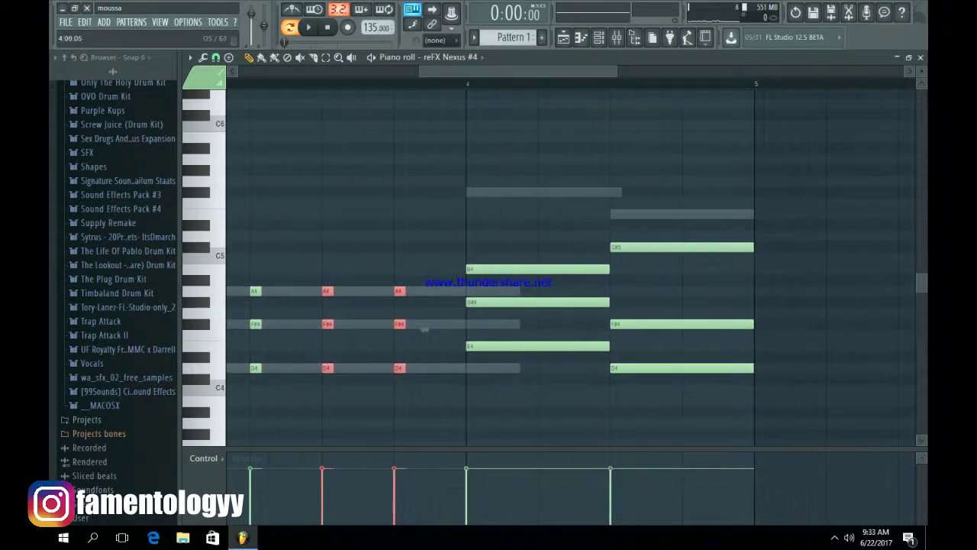
{"action": "right_click", "coordinate": [588, 269]}
{"action": "right_click", "coordinate": [562, 303]}
{"action": "right_click", "coordinate": [529, 346]}
{"action": "mouse_move", "coordinate": [473, 417]}
{"action": "left_mouse_down"}
{"action": "mouse_move", "coordinate": [402, 308]}
{"action": "mouse_move", "coordinate": [392, 264]}
{"action": "left_mouse_up"}
{"action": "key", "text": "ctrl+b"}
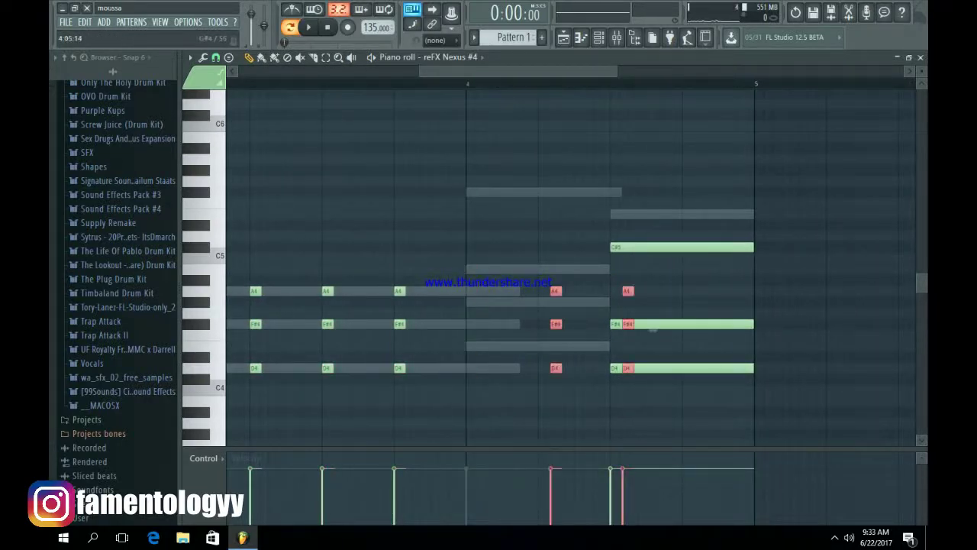
{"action": "left_click_drag", "start_coordinate": [653, 330], "coordinate": [566, 308]}
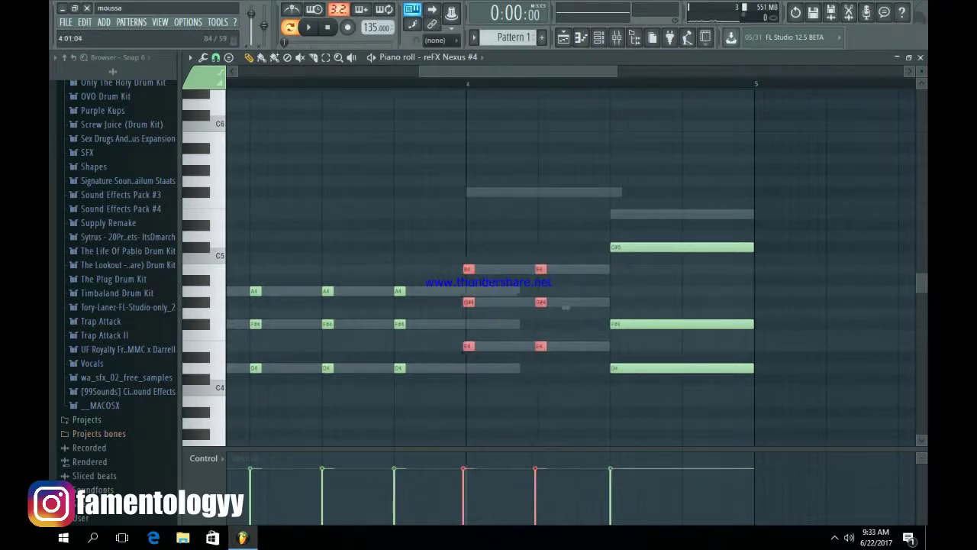
Replace bar 4's second long chord with short C#5, F#4 and D4 stabs on beats 3 and 4.
{"action": "right_click", "coordinate": [642, 248]}
{"action": "right_click", "coordinate": [645, 324]}
{"action": "right_click", "coordinate": [651, 368]}
{"action": "mouse_move", "coordinate": [665, 417]}
{"action": "left_mouse_down"}
{"action": "mouse_move", "coordinate": [520, 264]}
{"action": "mouse_move", "coordinate": [526, 245]}
{"action": "left_mouse_up"}
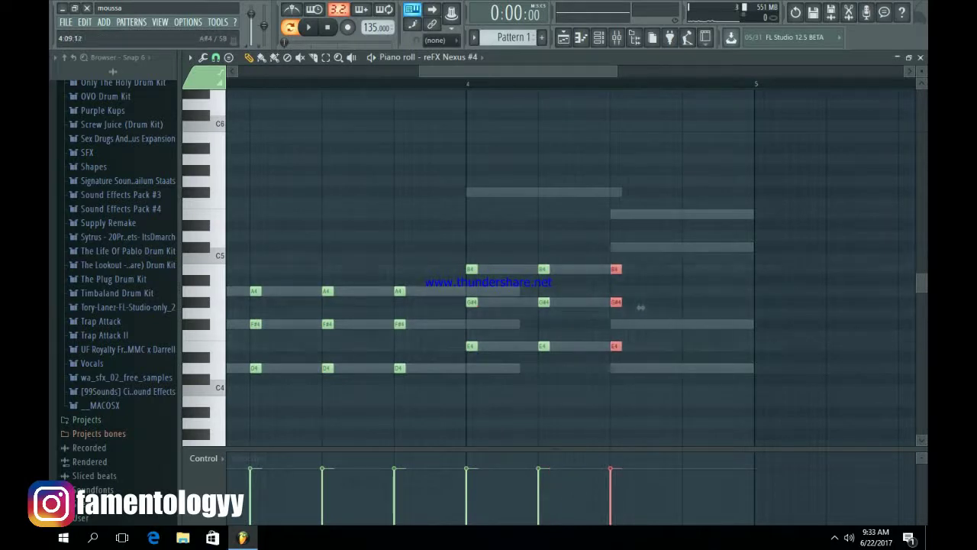
{"action": "left_click_drag", "start_coordinate": [641, 307], "coordinate": [641, 285]}
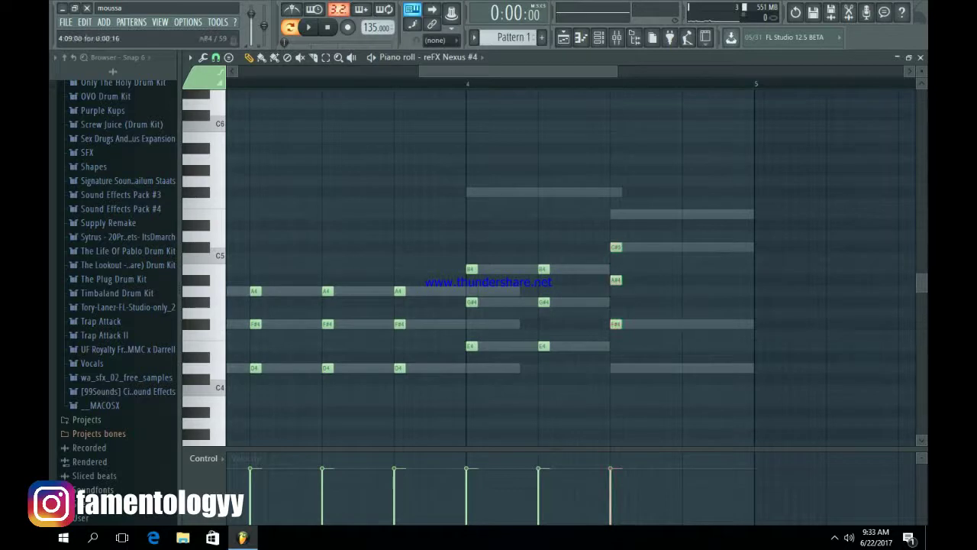
{"action": "left_click", "coordinate": [616, 280]}
{"action": "left_click_drag", "start_coordinate": [616, 280], "coordinate": [616, 368]}
{"action": "left_click_drag", "start_coordinate": [722, 405], "coordinate": [600, 222]}
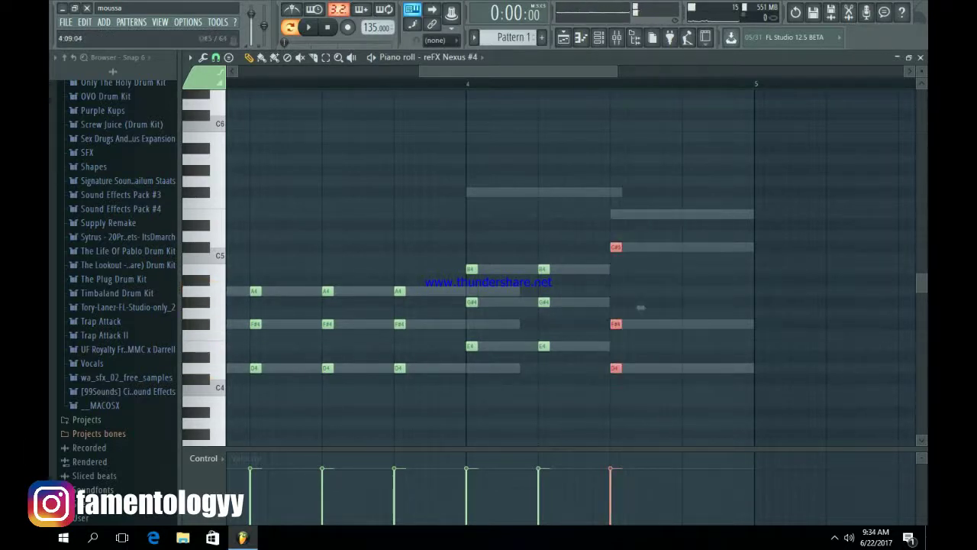
{"action": "left_click_drag", "start_coordinate": [639, 308], "coordinate": [716, 307]}
Play back the chord stabs across all four bars.
{"action": "key", "text": "space"}
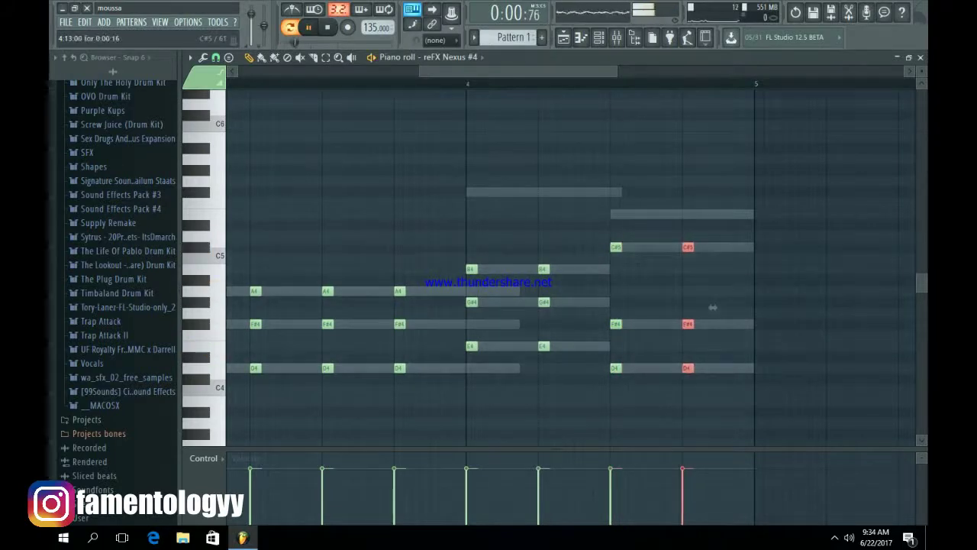
{"action": "scroll", "coordinate": [712, 307], "scroll_direction": "down", "scroll_amount": 3}
{"action": "left_click", "coordinate": [818, 308], "text": "ctrl"}
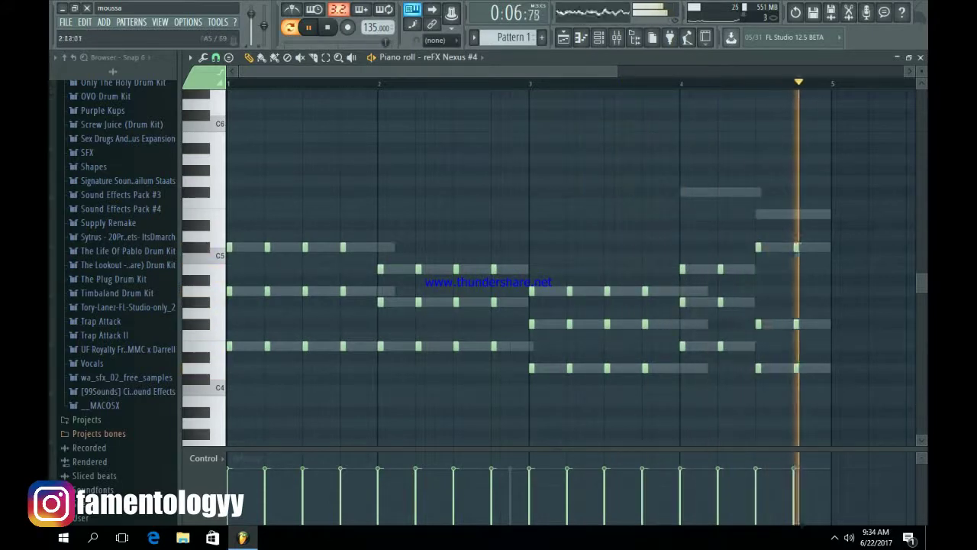
Transpose all of the reFX Nexus #4 stabs up one octave.
{"action": "key", "text": "ctrl+a"}
{"action": "scroll", "coordinate": [818, 320], "scroll_direction": "up", "scroll_amount": 1}
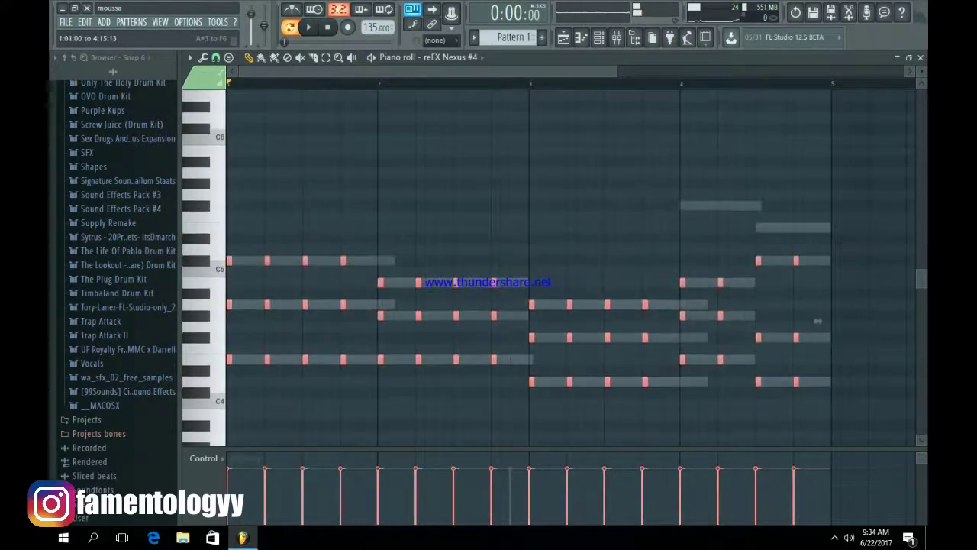
{"action": "key", "text": "ctrl+Up"}
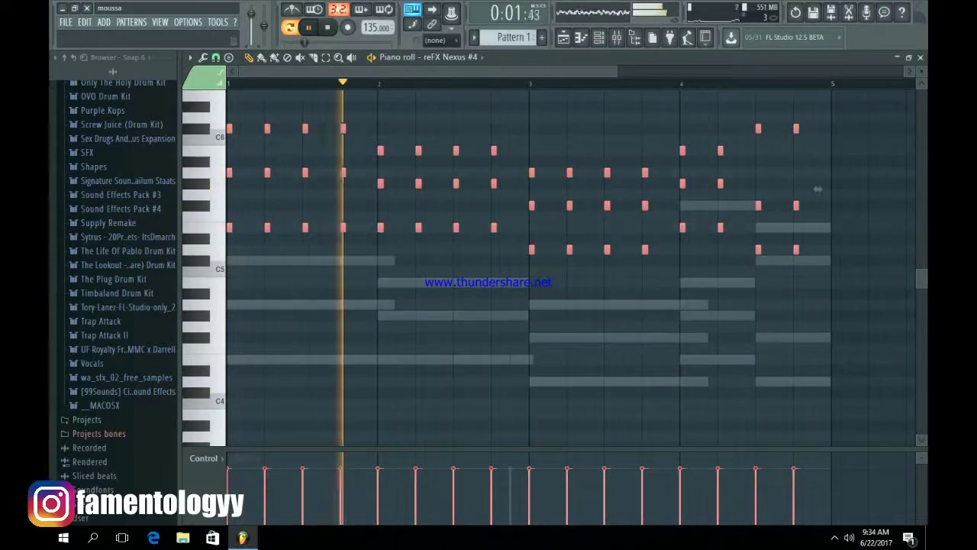
Assign reFX Nexus #4 to mixer track 4 and load Fruity Parametric EQ 2 into its first effect slot.
{"action": "left_click", "coordinate": [599, 38]}
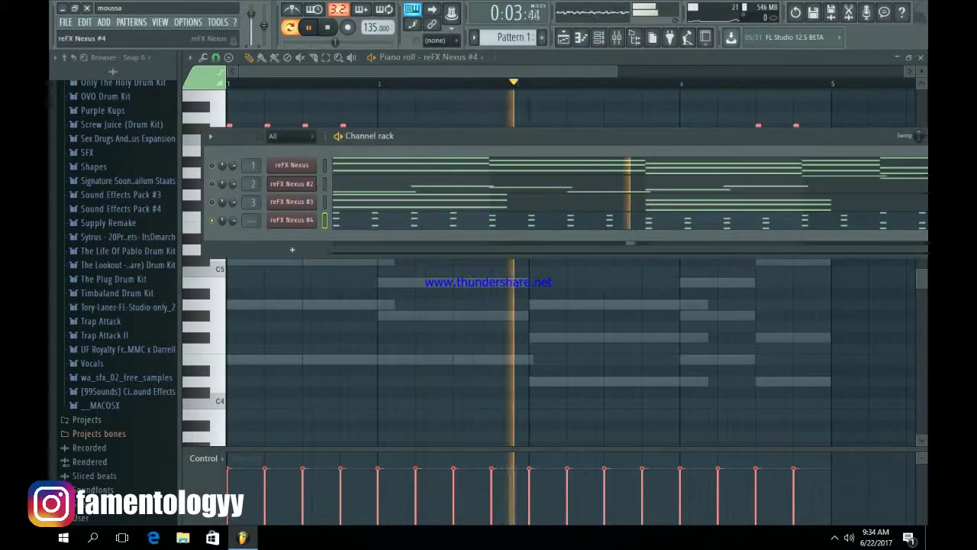
{"action": "left_click", "coordinate": [291, 219]}
{"action": "key", "text": "F9"}
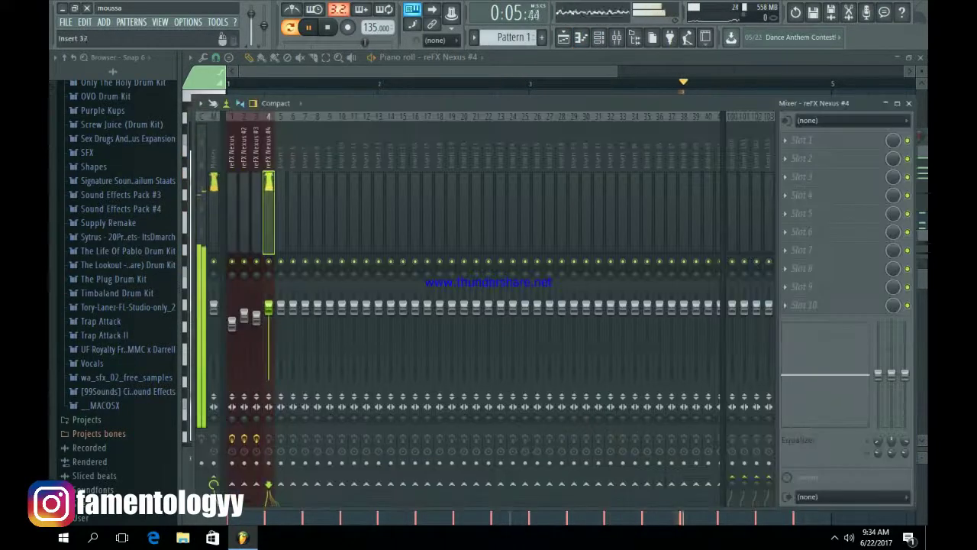
{"action": "left_click", "coordinate": [785, 141]}
{"action": "left_click", "coordinate": [772, 407]}
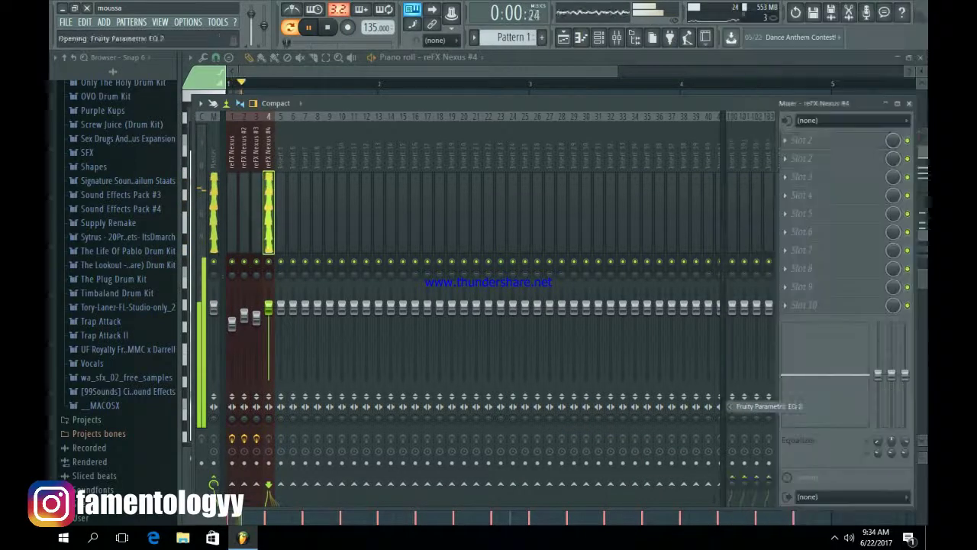
Set EQ band 1's order to Steep 8, then lower bands 1 and 7 to cut the lows and highs.
{"action": "right_click", "coordinate": [277, 244]}
{"action": "mouse_move", "coordinate": [296, 288]}
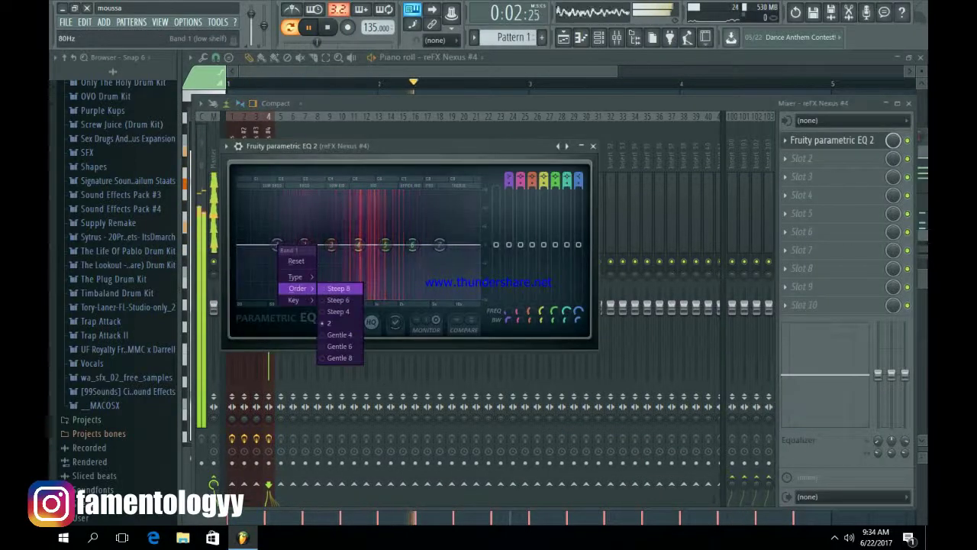
{"action": "left_click", "coordinate": [341, 288]}
{"action": "left_click_drag", "start_coordinate": [278, 245], "coordinate": [319, 297]}
{"action": "left_click_drag", "start_coordinate": [439, 245], "coordinate": [470, 296]}
{"action": "left_click", "coordinate": [594, 146]}
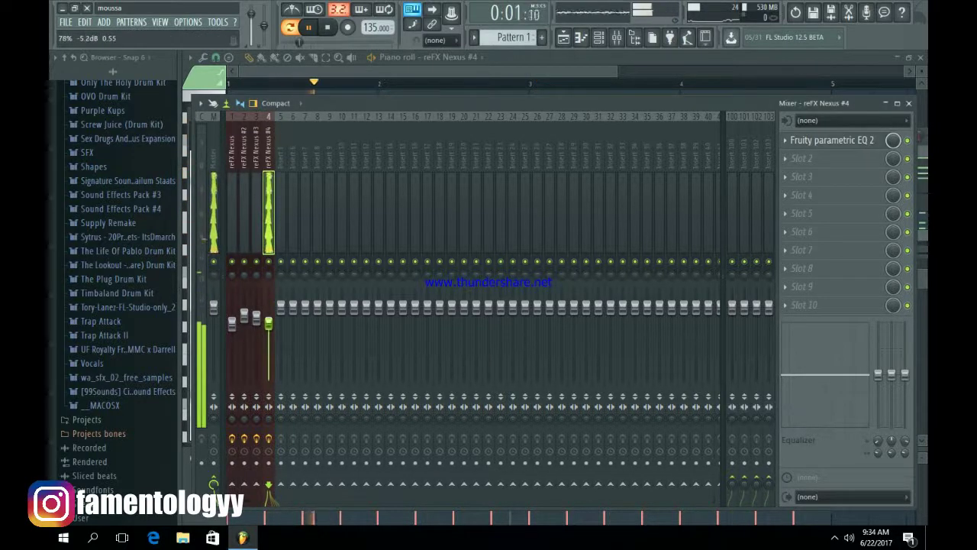
Load Fruity Stereo Shaper into the track's second effect slot and apply one of its Effects presets.
{"action": "left_click", "coordinate": [786, 158]}
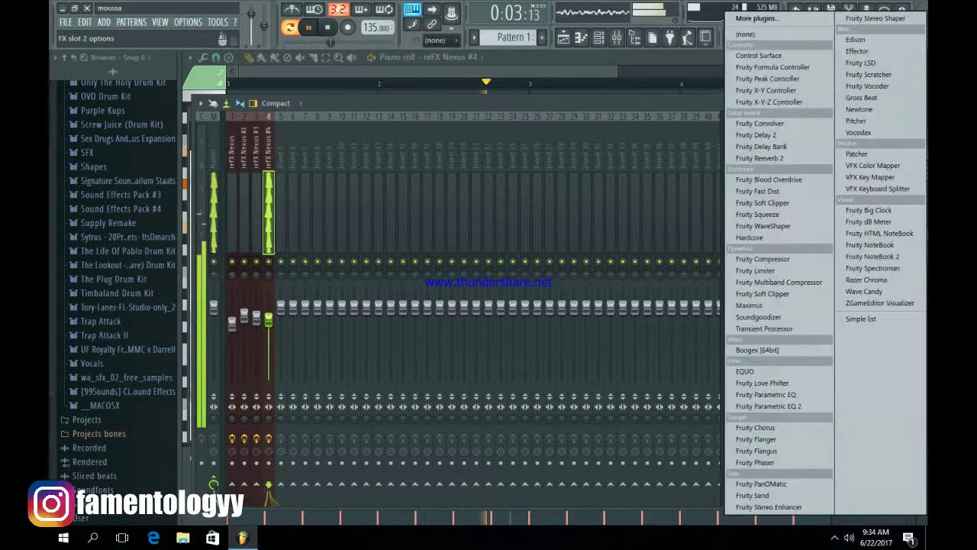
{"action": "left_click", "coordinate": [878, 17]}
{"action": "left_click", "coordinate": [372, 162]}
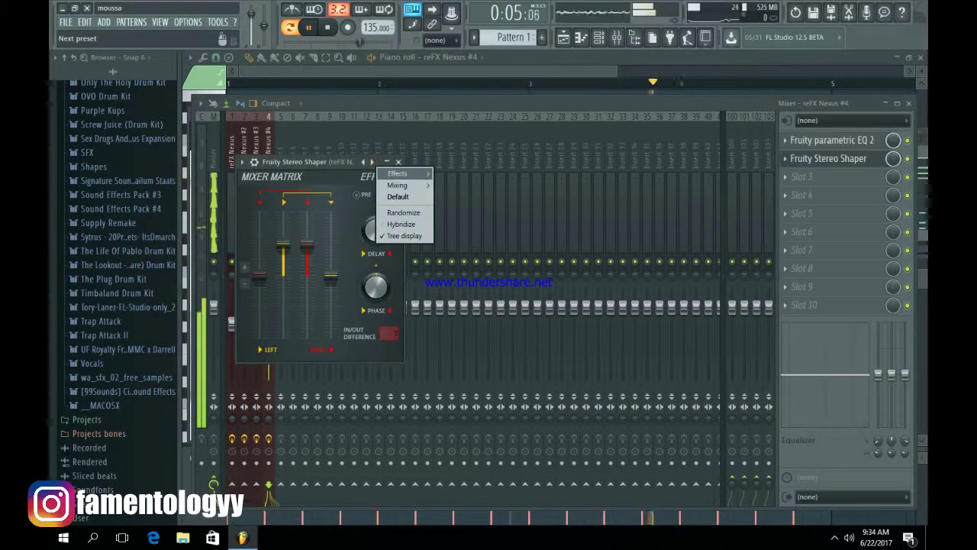
{"action": "mouse_move", "coordinate": [397, 173]}
{"action": "left_click", "coordinate": [462, 267]}
{"action": "left_click", "coordinate": [399, 162]}
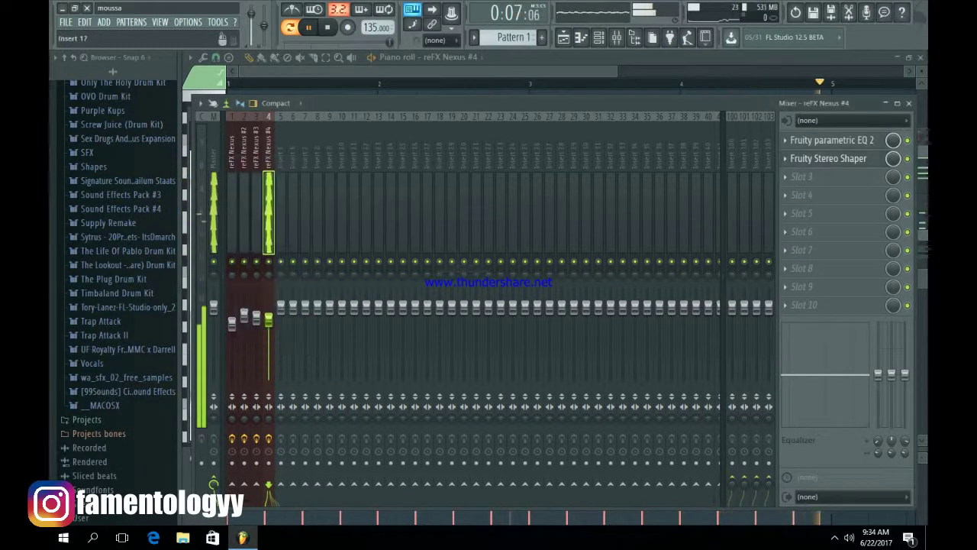
Load Fruity Reeverb 2 into the third effect slot of the reFX Nexus #4 track.
{"action": "left_click", "coordinate": [786, 176]}
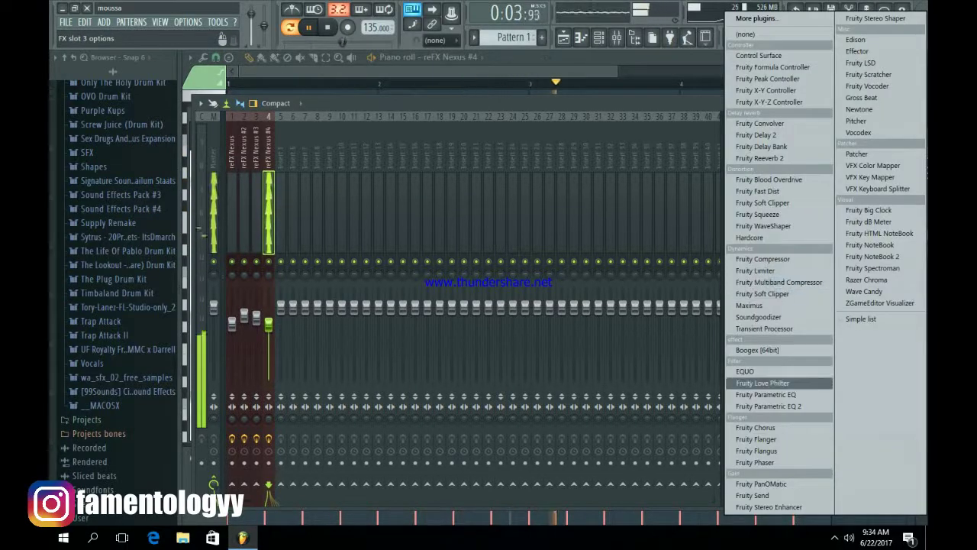
{"action": "left_click", "coordinate": [760, 158]}
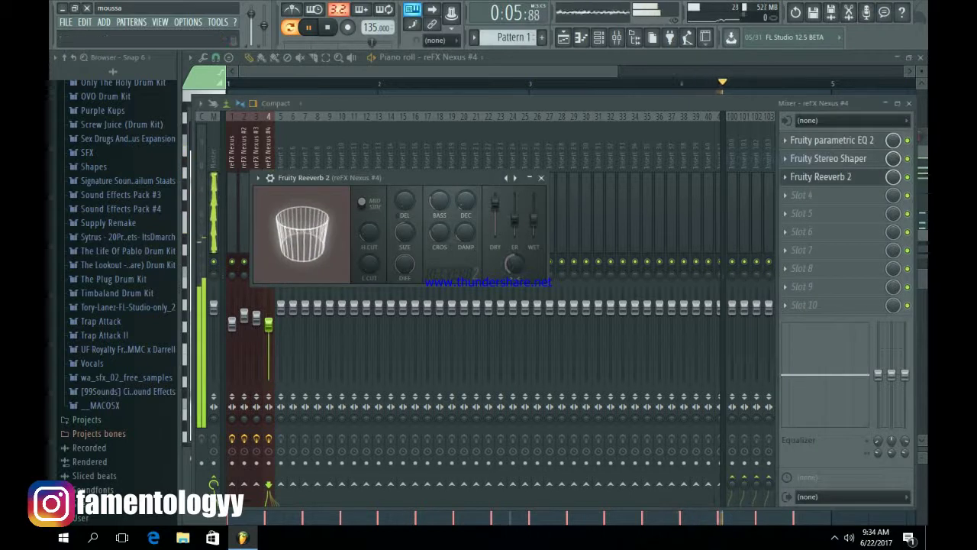
In Fruity Reeverb 2, lower the high cut to about 5.3 kHz, set the decay to 2.8 sec and adjust the wet level.
{"action": "left_click_drag", "start_coordinate": [369, 233], "coordinate": [369, 255]}
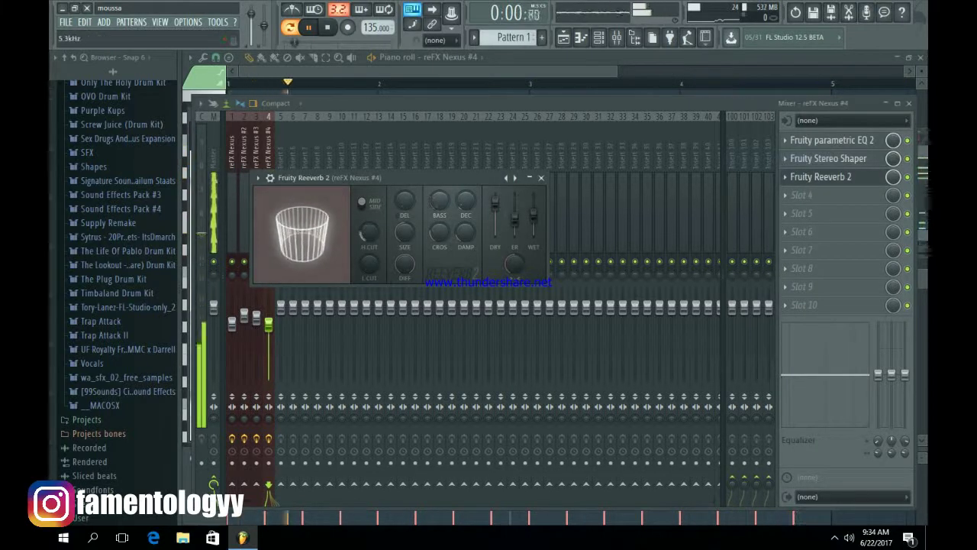
{"action": "left_click_drag", "start_coordinate": [439, 200], "coordinate": [466, 220]}
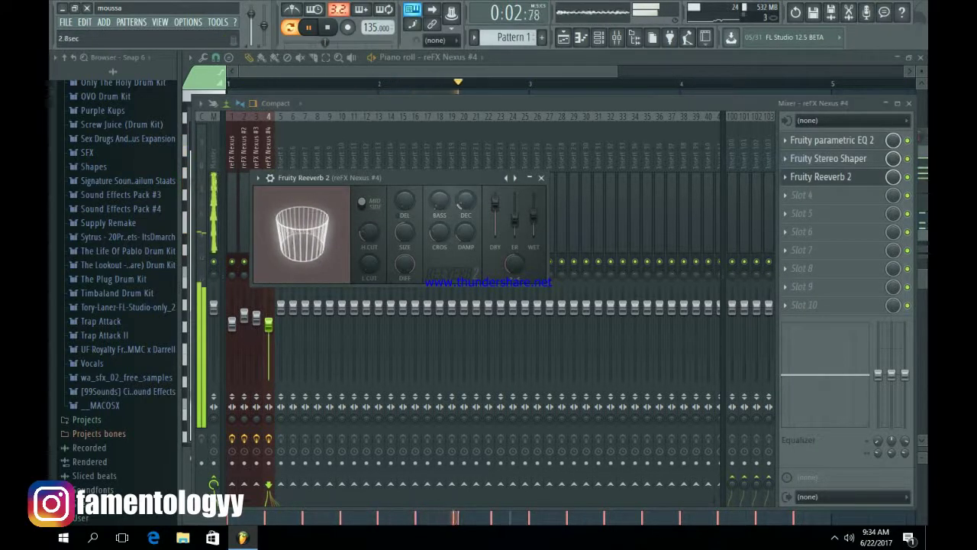
{"action": "left_click_drag", "start_coordinate": [534, 214], "coordinate": [534, 216]}
{"action": "left_click", "coordinate": [541, 178]}
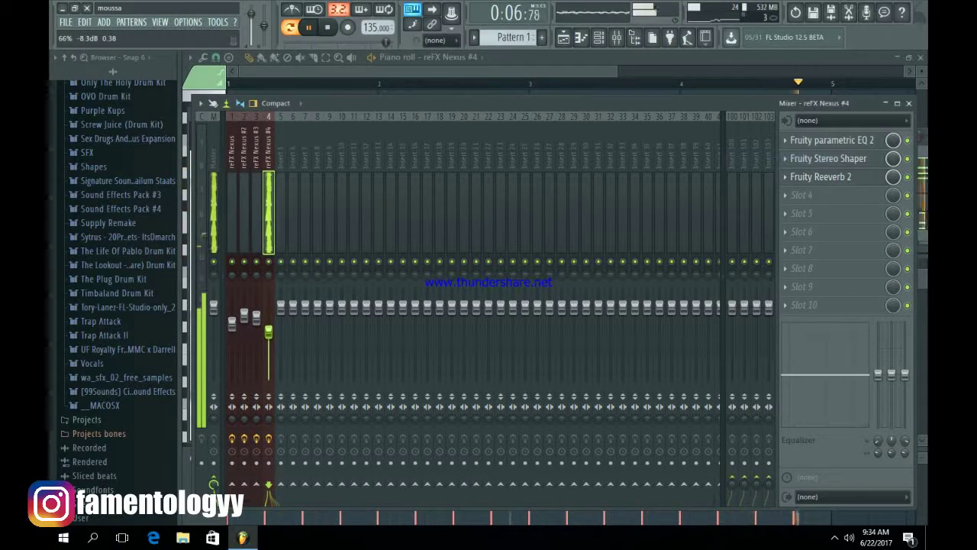
Unmute the silenced reFX Nexus channels in the channel rack and play all four layers of Pattern 1 together.
{"action": "key", "text": "space"}
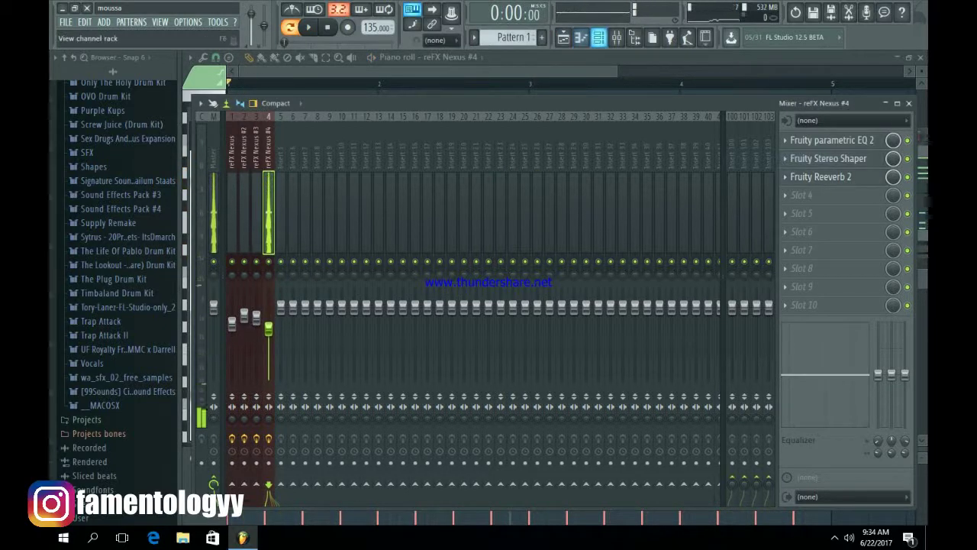
{"action": "left_click", "coordinate": [598, 38]}
{"action": "left_click", "coordinate": [201, 318]}
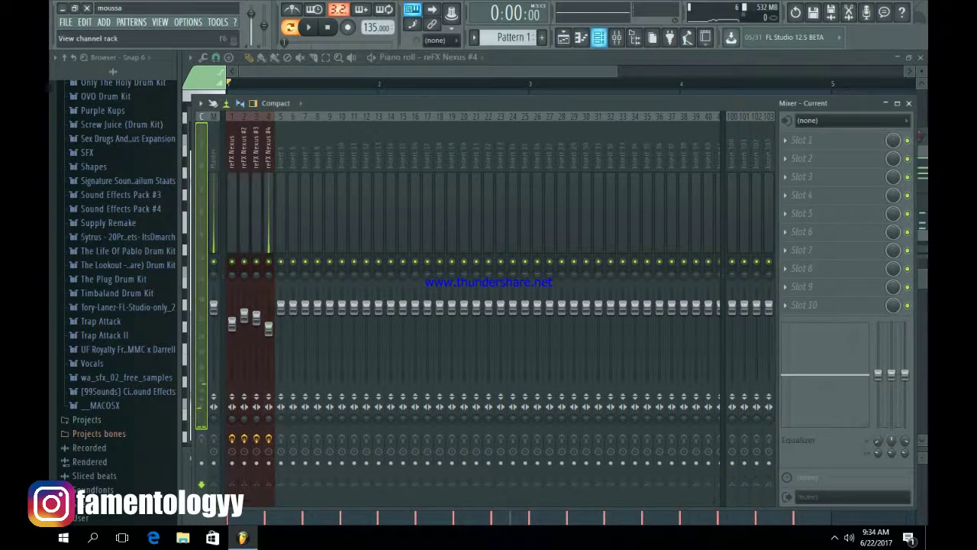
{"action": "left_click", "coordinate": [598, 37]}
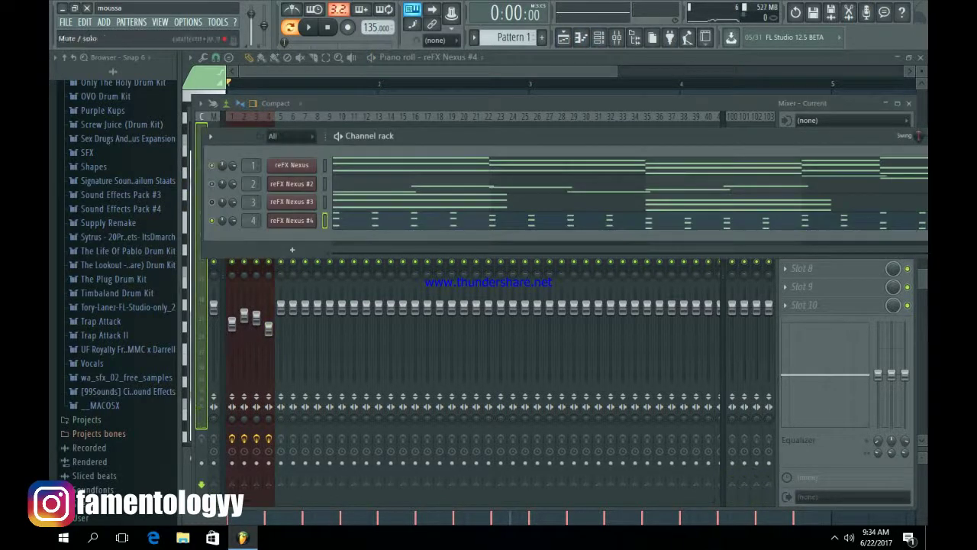
{"action": "key", "text": "space"}
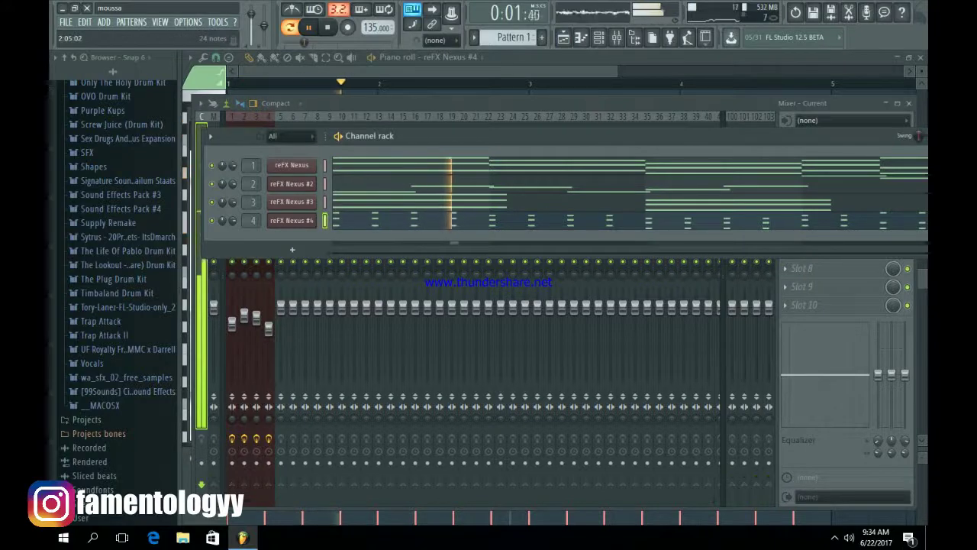
{"action": "left_click_drag", "start_coordinate": [519, 136], "coordinate": [425, 166]}
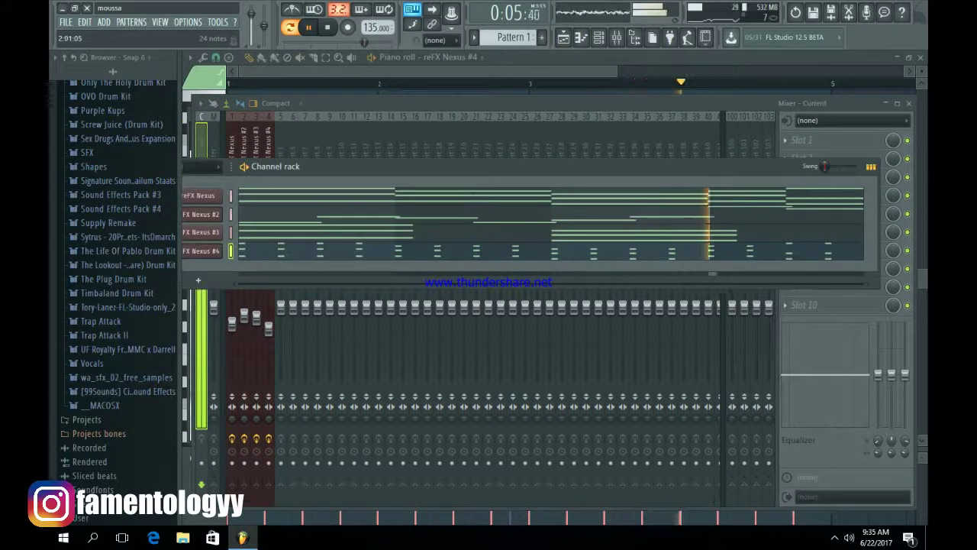
{"action": "left_click_drag", "start_coordinate": [405, 166], "coordinate": [555, 155]}
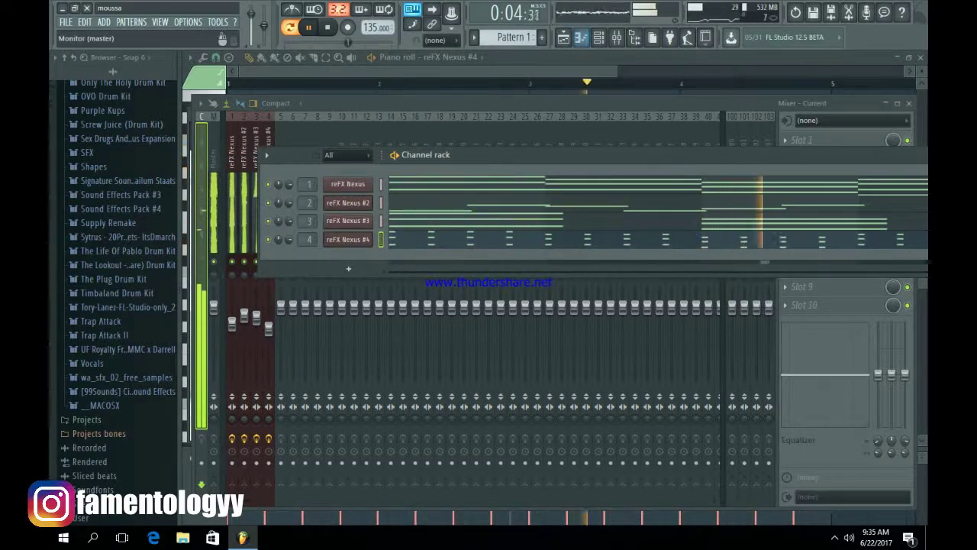
Stop playback, open the Playlist and split Pattern 1 by channel.
{"action": "left_click", "coordinate": [580, 37]}
{"action": "left_click", "coordinate": [564, 38]}
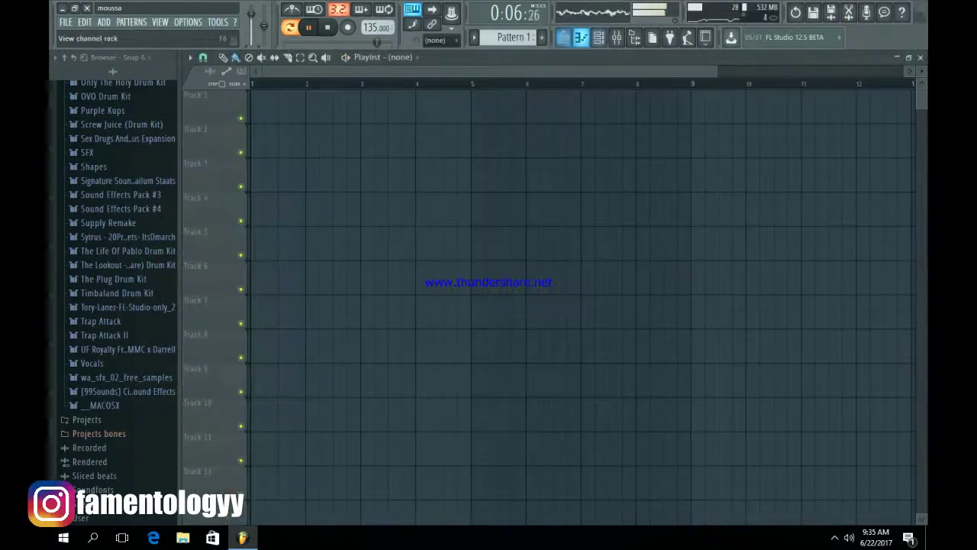
{"action": "left_click", "coordinate": [599, 37]}
{"action": "key", "text": "space"}
{"action": "left_click", "coordinate": [599, 38]}
{"action": "left_click", "coordinate": [513, 37]}
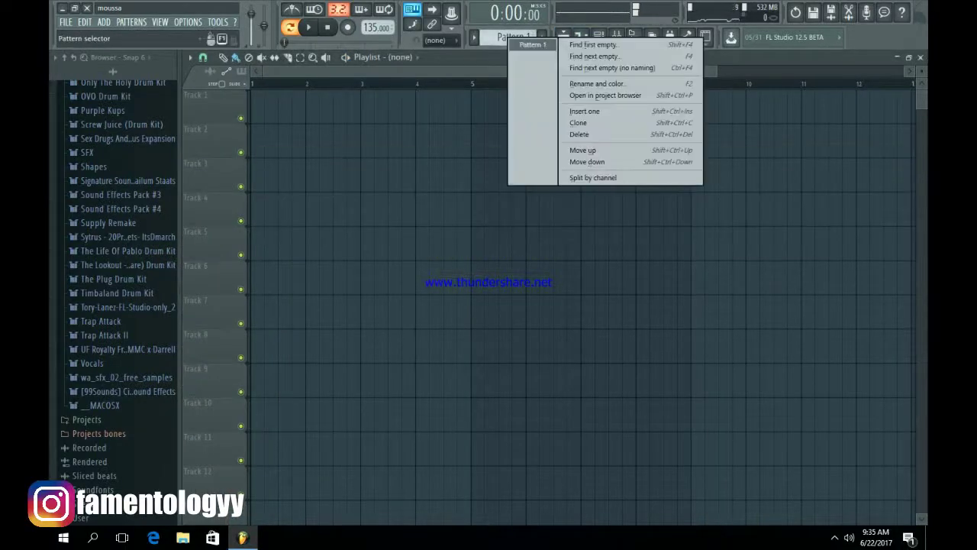
{"action": "left_click", "coordinate": [592, 178]}
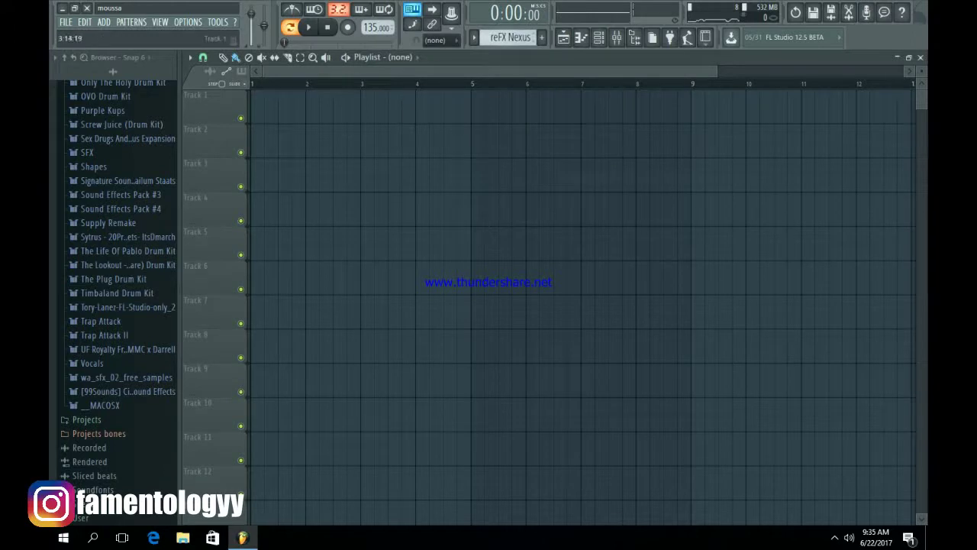
Place the reFX Nexus pattern at bar 1 on Track 1 and repeat it for four clips in total, up to bar 17.
{"action": "left_click_drag", "start_coordinate": [406, 107], "coordinate": [254, 107]}
{"action": "key", "text": "ctrl+b"}
{"action": "key", "text": "ctrl+b"}
{"action": "key", "text": "ctrl+b"}
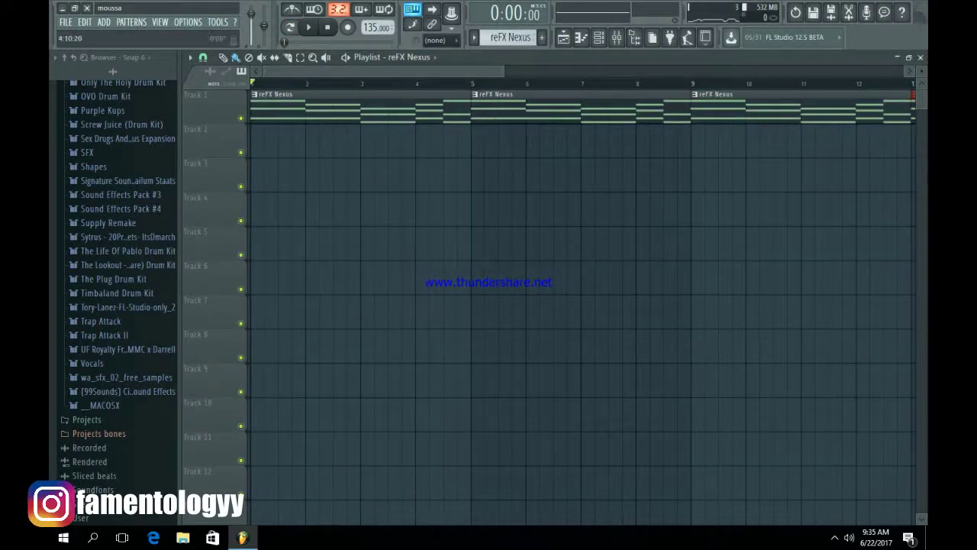
{"action": "scroll", "coordinate": [449, 153], "scroll_direction": "down", "scroll_amount": 2}
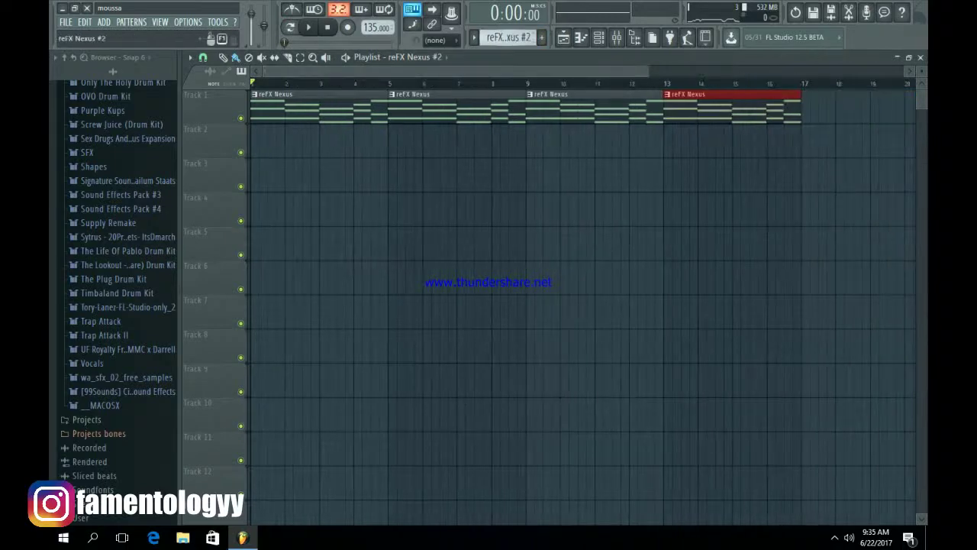
{"action": "left_click_drag", "start_coordinate": [416, 141], "coordinate": [417, 141]}
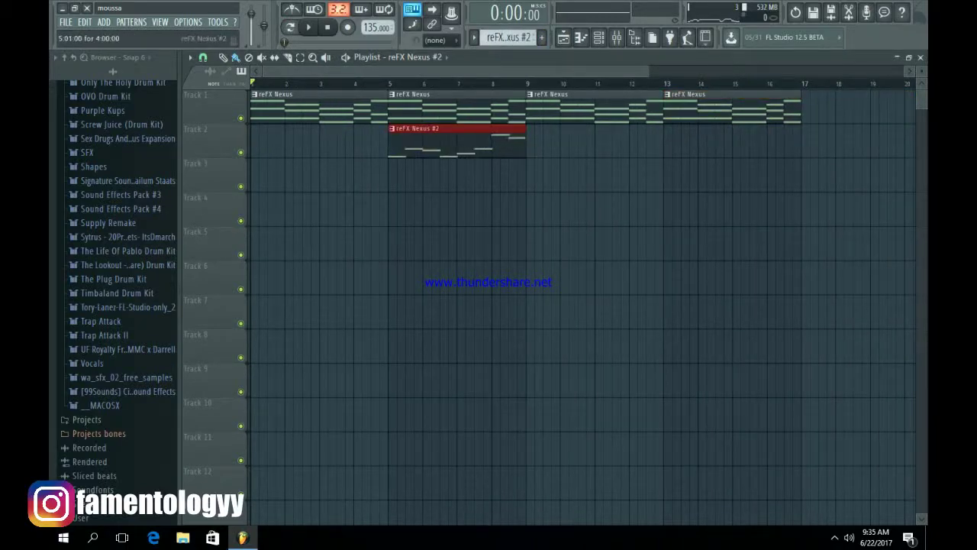
{"action": "right_click", "coordinate": [419, 141]}
Place the reFX Nexus #3 pattern at bar 5 on Track 2 and repeat it up to bar 17.
{"action": "key", "text": "KP_Add"}
{"action": "left_click", "coordinate": [399, 142]}
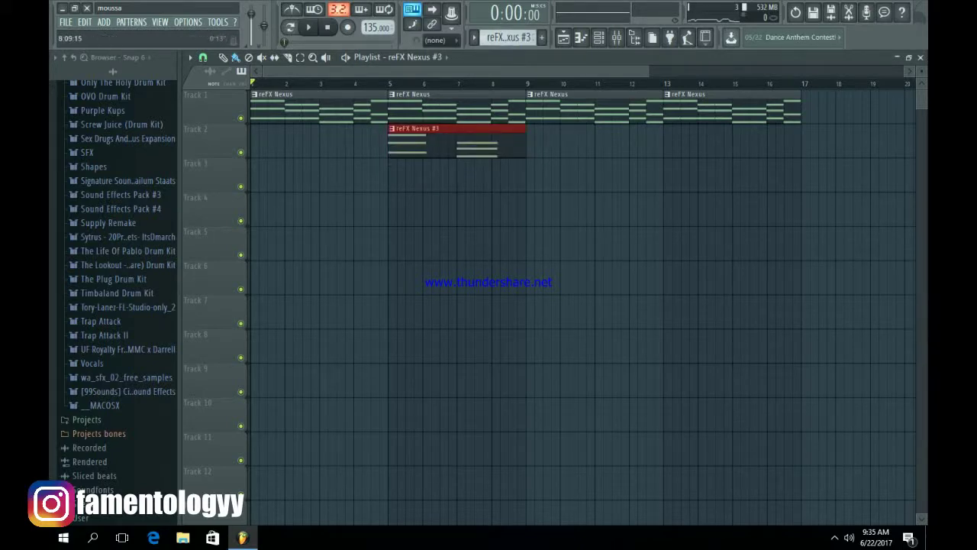
{"action": "left_click_drag", "start_coordinate": [648, 71], "coordinate": [412, 71]}
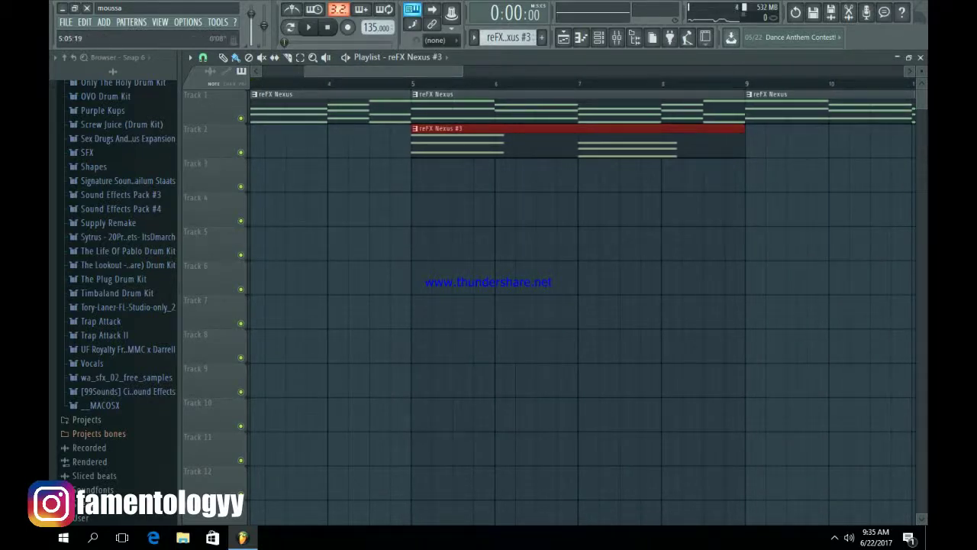
{"action": "left_click_drag", "start_coordinate": [412, 71], "coordinate": [813, 71]}
{"action": "key", "text": "ctrl+d"}
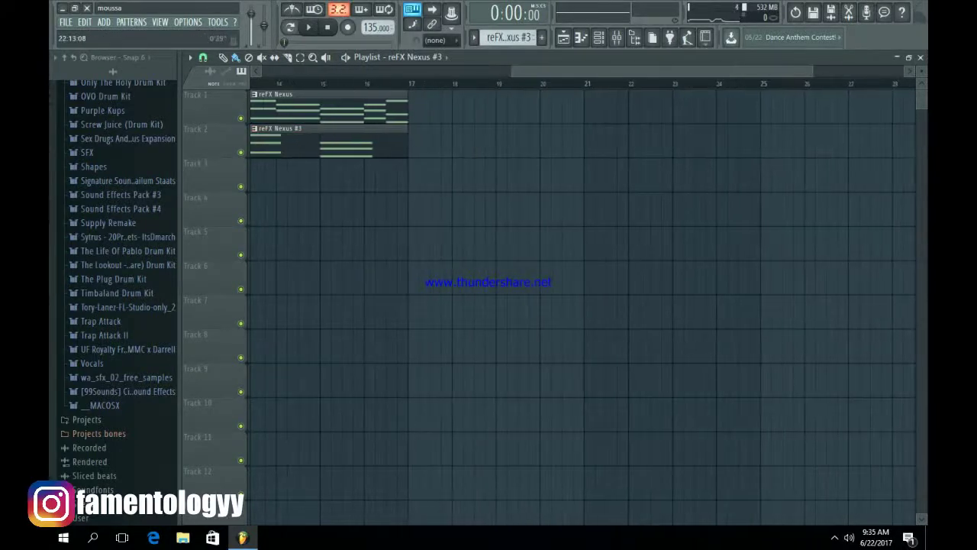
Place the reFX Nexus #4 pattern at bar 17 on Track 3 and repeat it for four clips, up to bar 33.
{"action": "scroll", "coordinate": [508, 37], "scroll_direction": "down", "scroll_amount": 1}
{"action": "left_click_drag", "start_coordinate": [407, 176], "coordinate": [433, 176]}
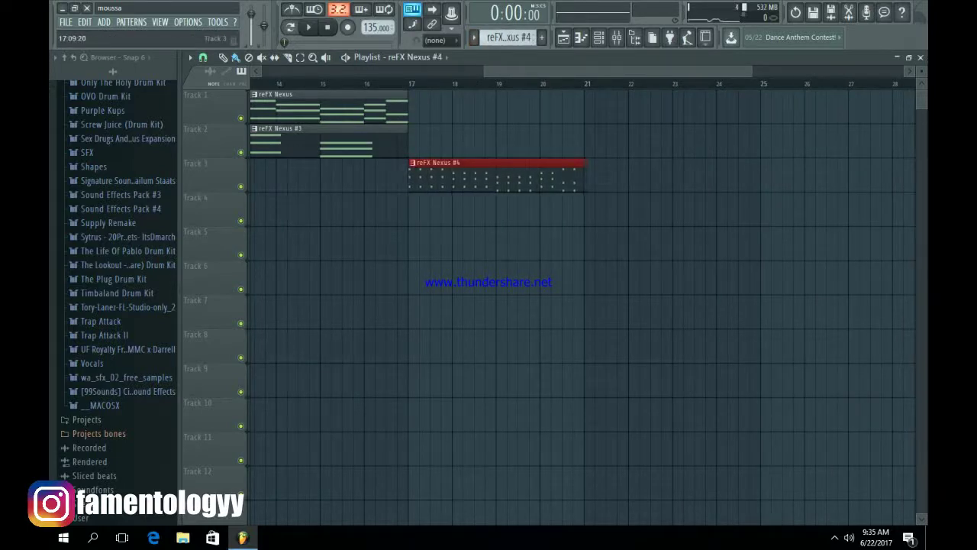
{"action": "left_click_drag", "start_coordinate": [738, 71], "coordinate": [562, 71]}
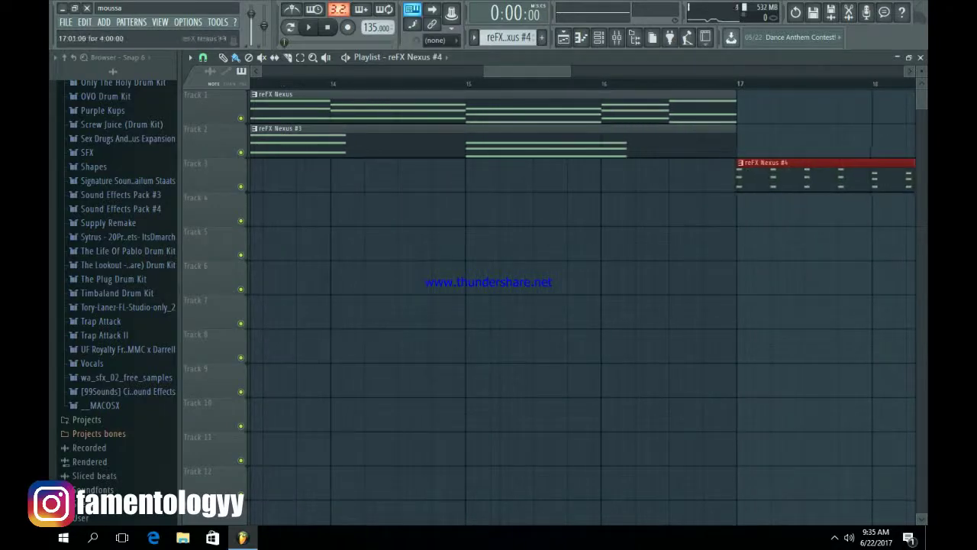
{"action": "key", "text": "ctrl+b"}
{"action": "key", "text": "ctrl+b"}
{"action": "key", "text": "ctrl+b"}
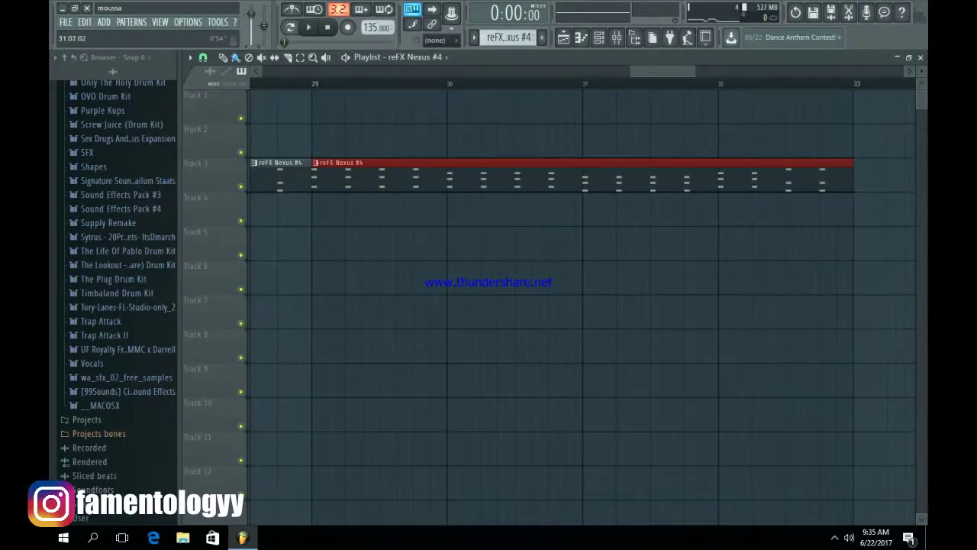
Select the bar 13 clips on Tracks 1 and 2 and duplicate them four times, up to bar 33.
{"action": "left_click_drag", "start_coordinate": [633, 71], "coordinate": [417, 71]}
{"action": "left_click_drag", "start_coordinate": [486, 147], "coordinate": [316, 104]}
{"action": "key", "text": "ctrl+b"}
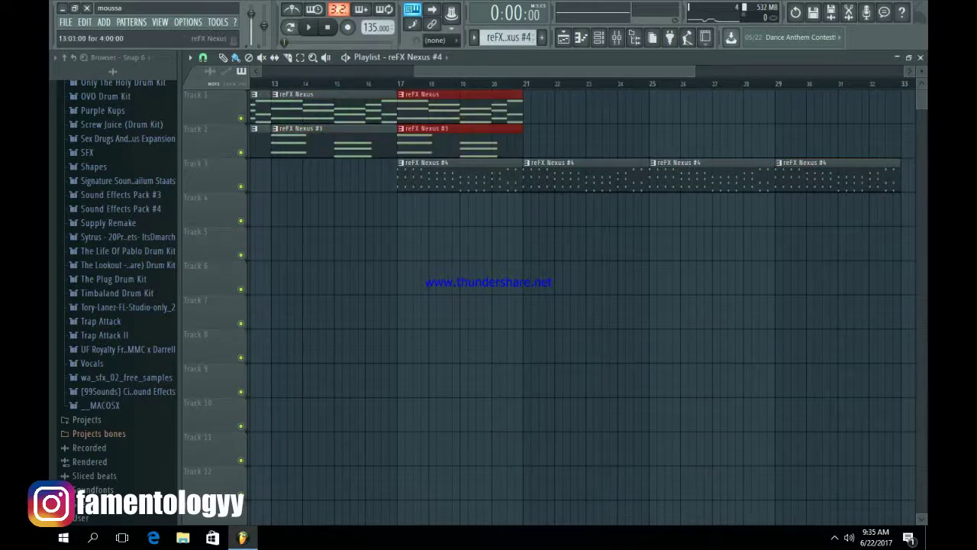
{"action": "key", "text": "ctrl+b"}
{"action": "key", "text": "ctrl+b"}
{"action": "key", "text": "ctrl+b"}
{"action": "key", "text": "ctrl+d"}
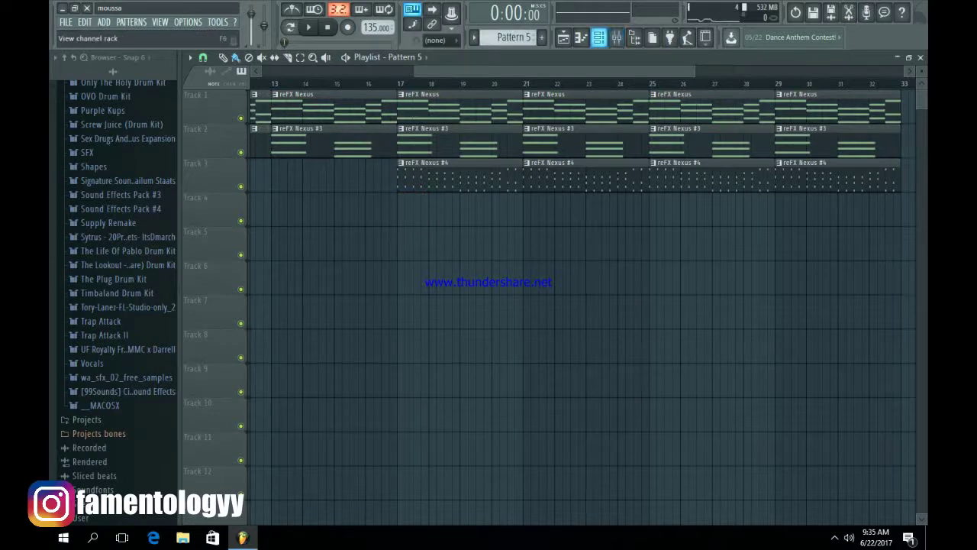
Place the reFX Nexus #2 pattern at bar 17 on Track 4 and repeat it up to bar 33.
{"action": "left_click", "coordinate": [599, 37]}
{"action": "scroll", "coordinate": [516, 37], "scroll_direction": "up", "scroll_amount": 3}
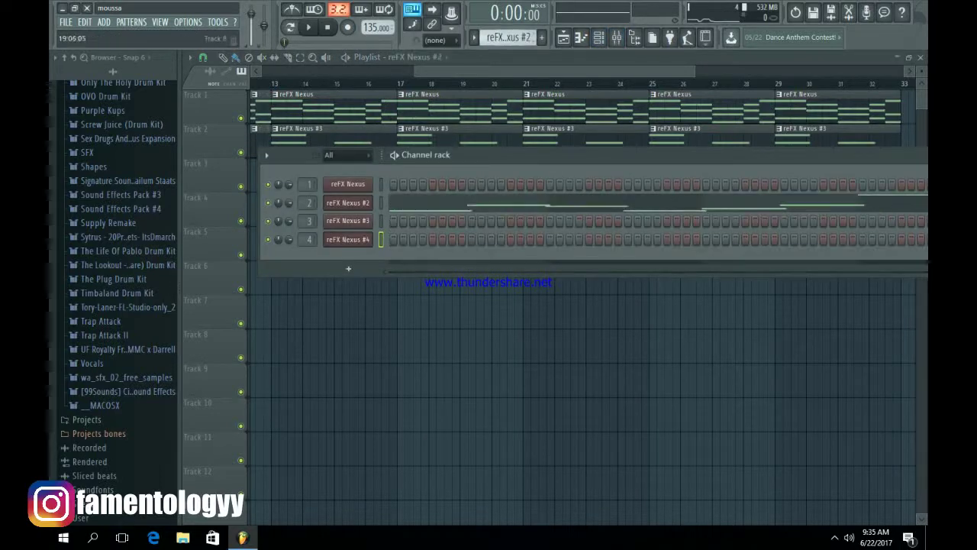
{"action": "left_click", "coordinate": [470, 343]}
{"action": "left_click", "coordinate": [407, 211]}
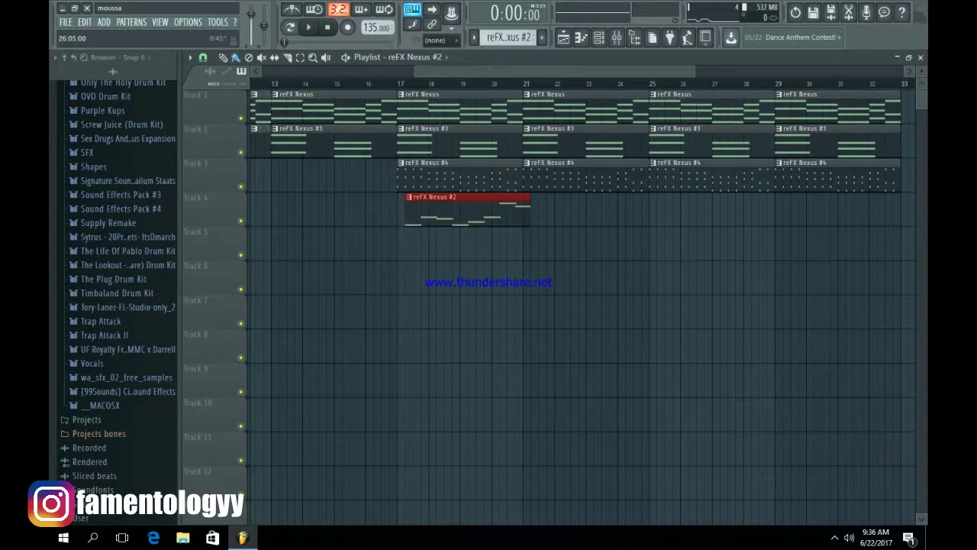
{"action": "left_click_drag", "start_coordinate": [693, 71], "coordinate": [493, 71]}
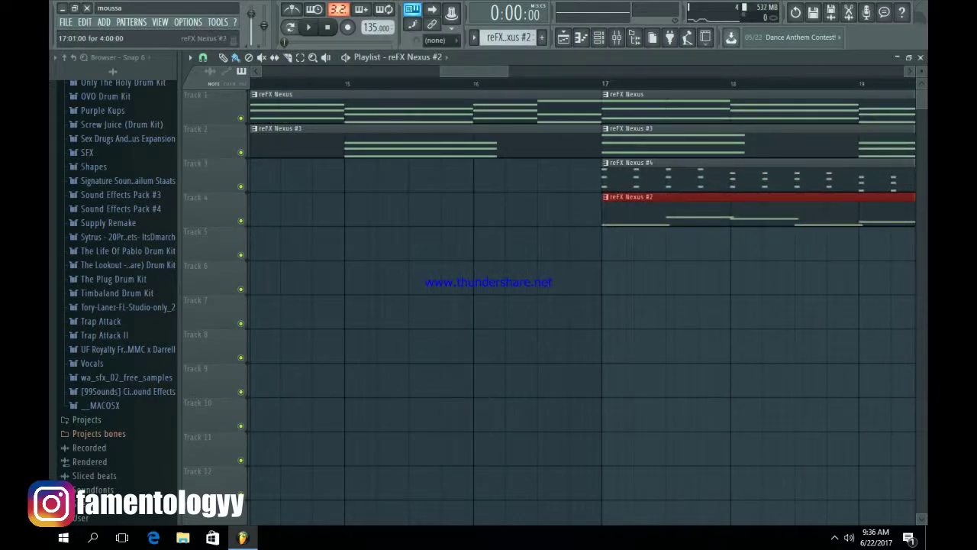
{"action": "mouse_move", "coordinate": [688, 211]}
{"action": "left_mouse_down"}
{"action": "mouse_move", "coordinate": [901, 211]}
{"action": "mouse_move", "coordinate": [843, 211]}
{"action": "left_mouse_up"}
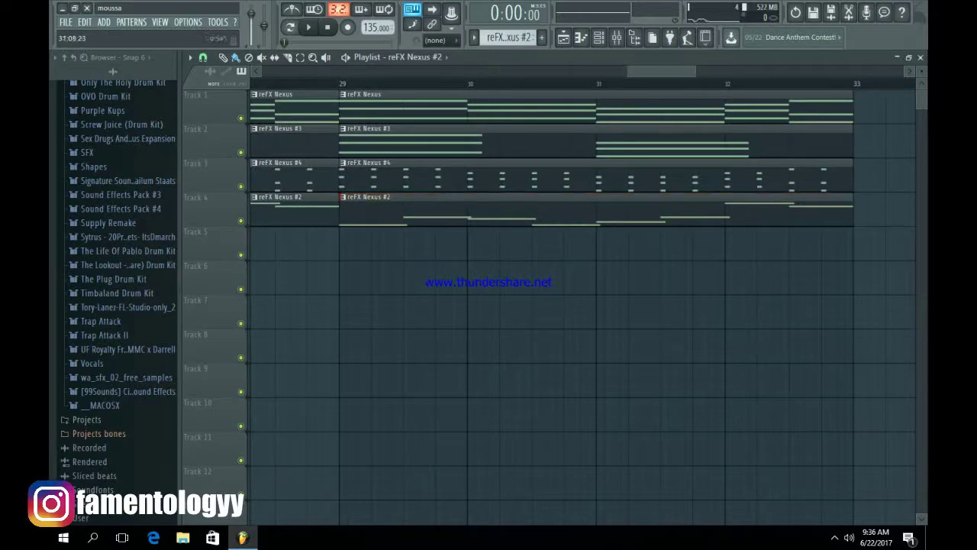
{"action": "left_click_drag", "start_coordinate": [629, 71], "coordinate": [263, 71]}
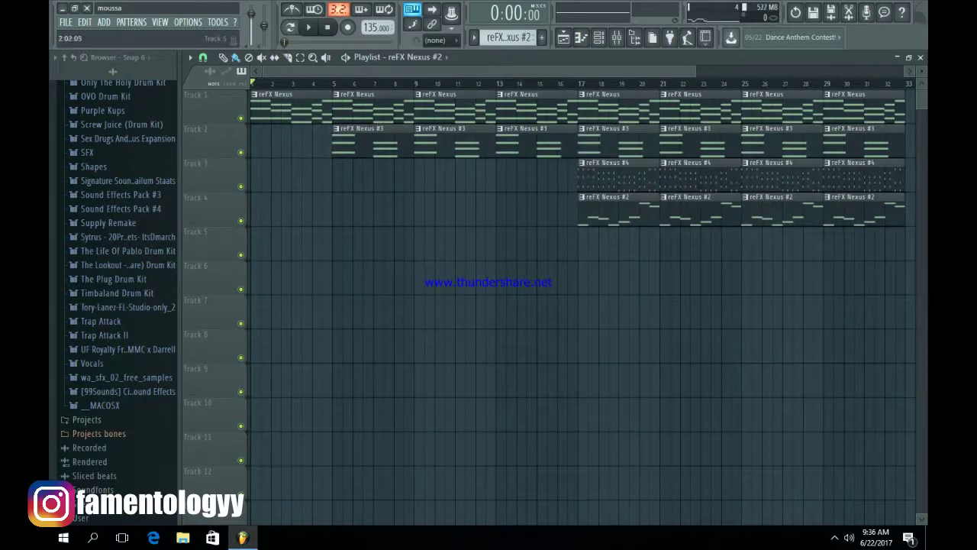
Audition the kick samples in the Kicks folder of the long night drum kit.
{"action": "scroll", "coordinate": [303, 243], "scroll_direction": "down", "scroll_amount": 2}
{"action": "scroll", "coordinate": [303, 243], "scroll_direction": "up", "scroll_amount": 2}
{"action": "scroll", "coordinate": [119, 302], "scroll_direction": "up", "scroll_amount": 5}
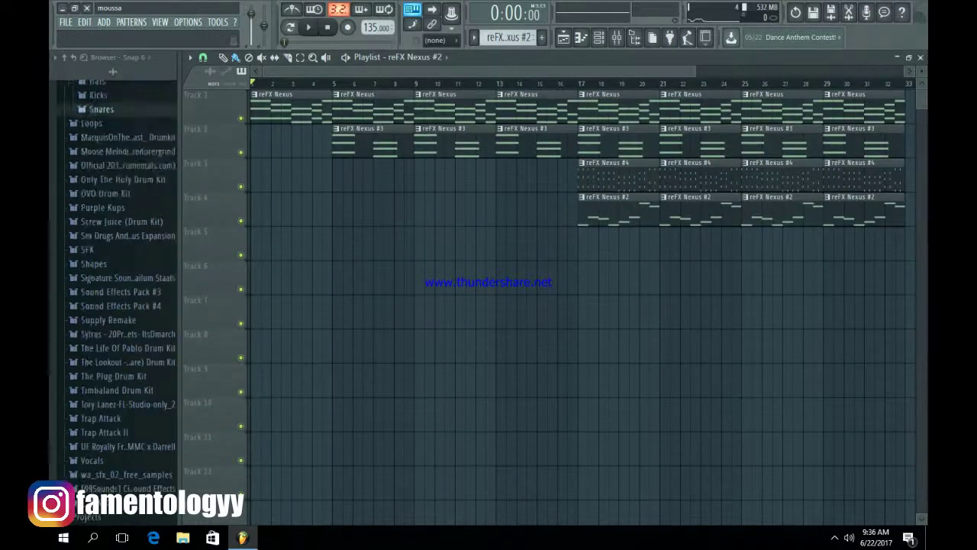
{"action": "left_click", "coordinate": [98, 229]}
{"action": "left_click", "coordinate": [110, 254]}
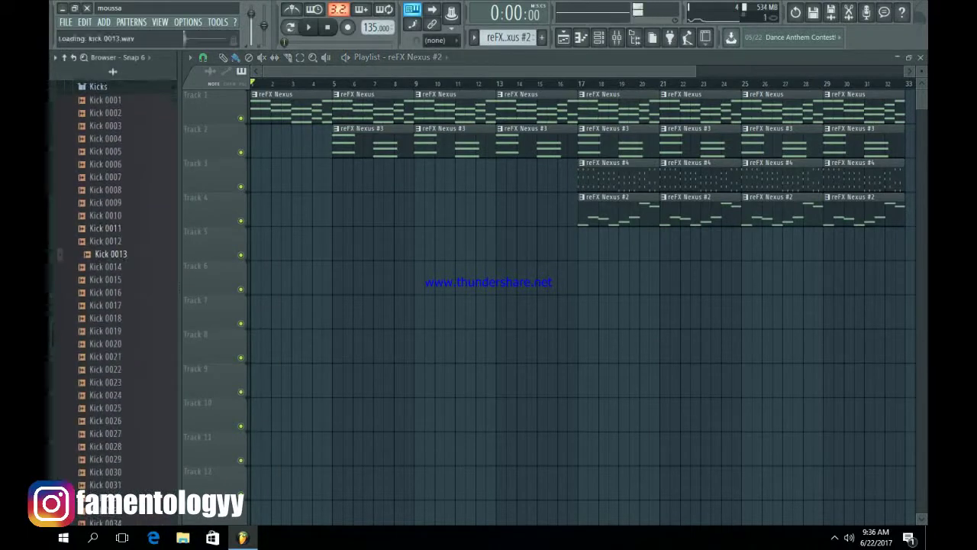
{"action": "left_click", "coordinate": [105, 268]}
{"action": "left_click", "coordinate": [105, 139]}
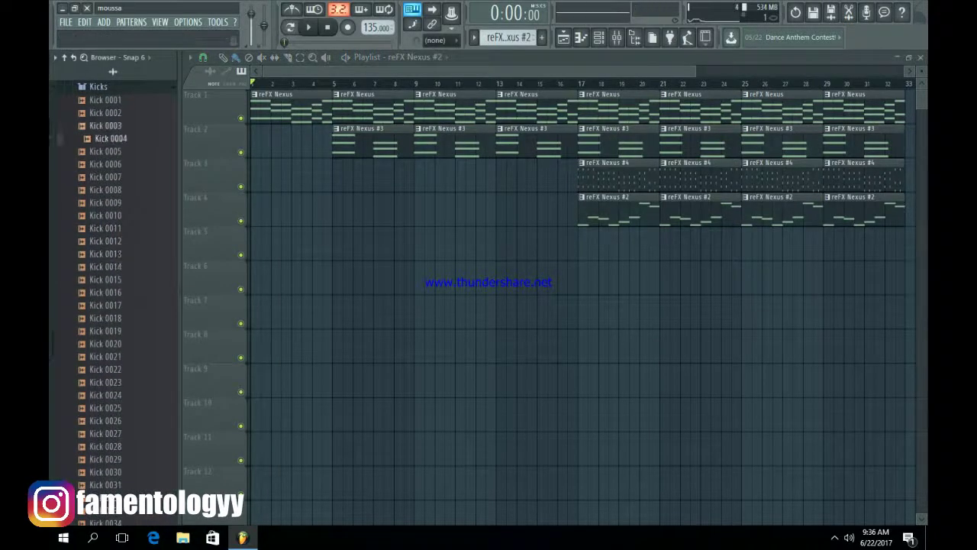
{"action": "left_click", "coordinate": [105, 126]}
{"action": "left_click", "coordinate": [105, 113]}
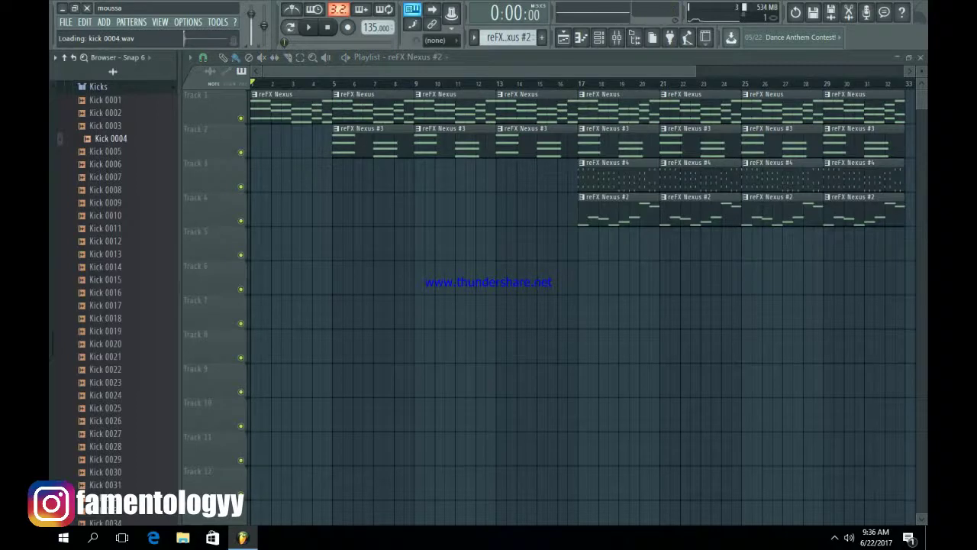
{"action": "left_click", "coordinate": [106, 100]}
{"action": "left_click", "coordinate": [106, 267]}
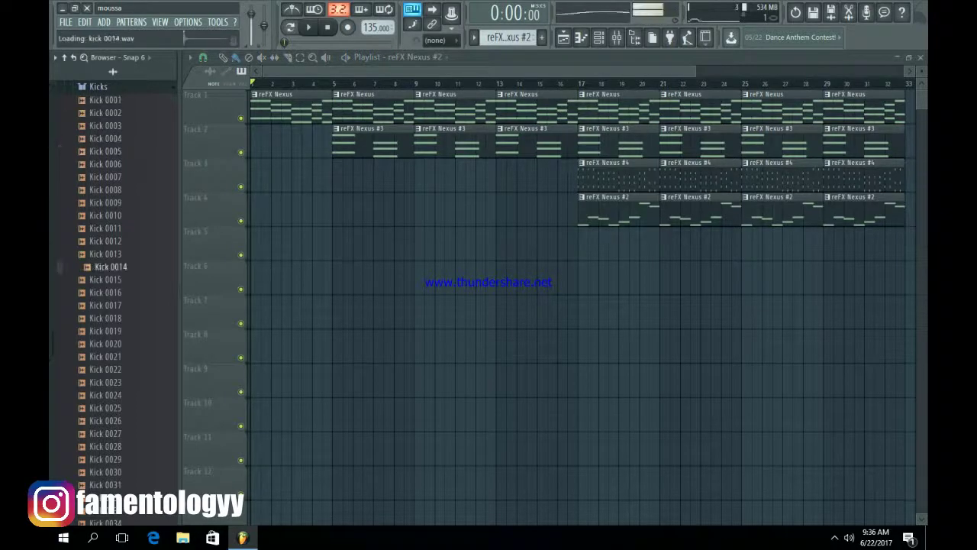
{"action": "left_click", "coordinate": [106, 292]}
{"action": "scroll", "coordinate": [105, 292], "scroll_direction": "down", "scroll_amount": 2}
{"action": "left_click", "coordinate": [105, 241]}
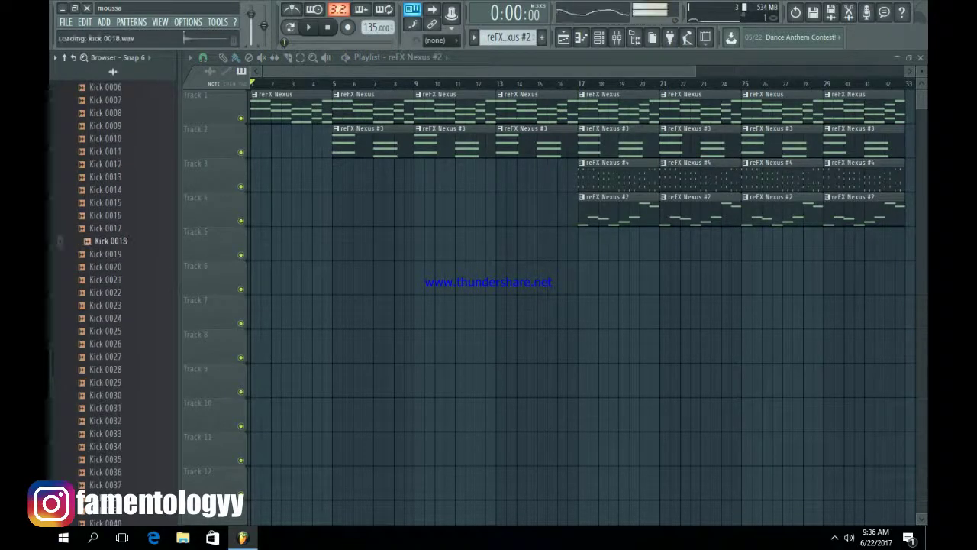
{"action": "left_click", "coordinate": [105, 229]}
{"action": "left_click", "coordinate": [105, 267]}
{"action": "scroll", "coordinate": [106, 263], "scroll_direction": "down", "scroll_amount": 2}
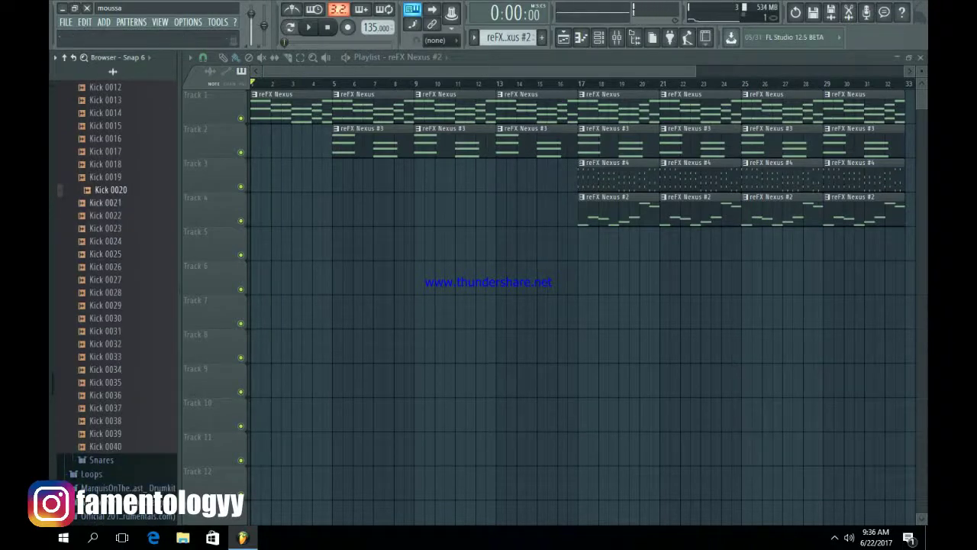
{"action": "left_click", "coordinate": [106, 203]}
{"action": "left_click", "coordinate": [105, 343]}
{"action": "left_click", "coordinate": [106, 331]}
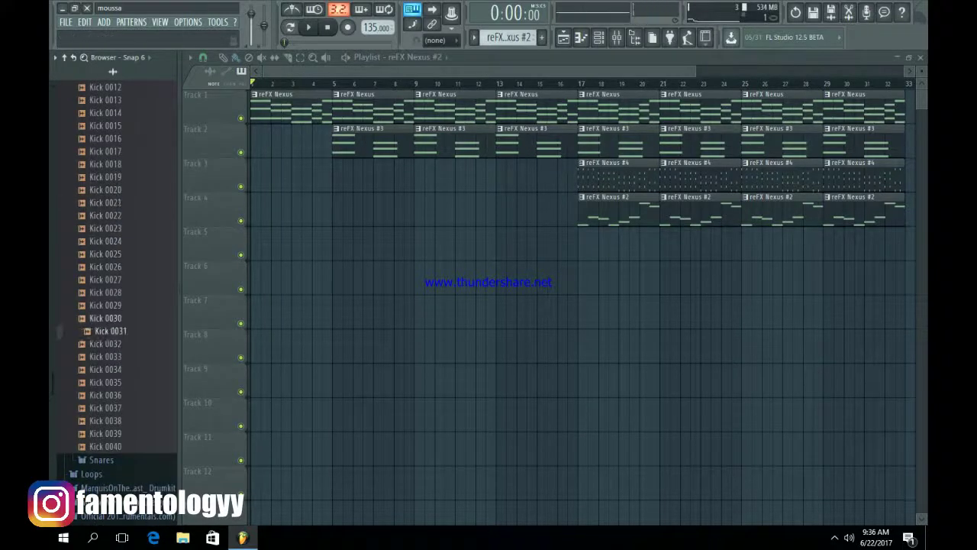
{"action": "left_click", "coordinate": [105, 319]}
{"action": "left_click", "coordinate": [110, 408]}
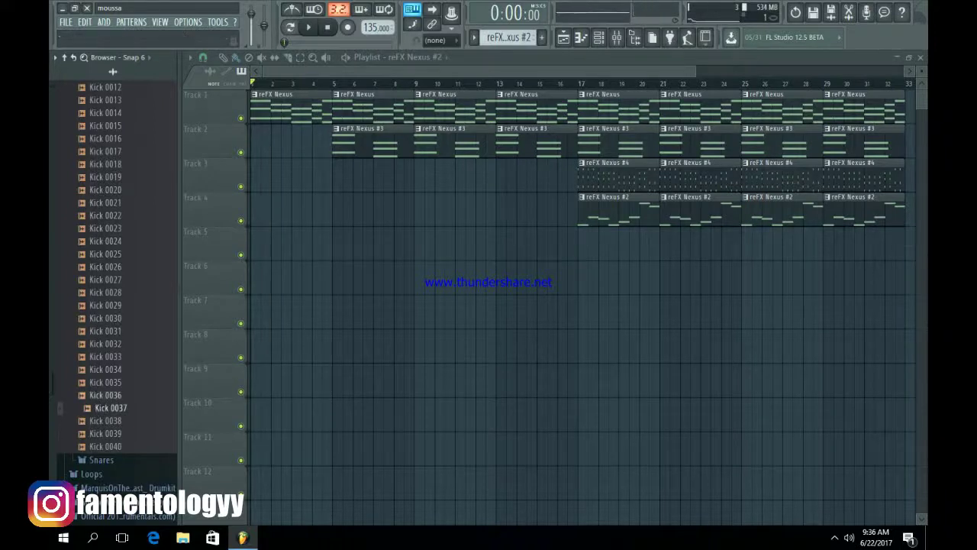
{"action": "left_click", "coordinate": [109, 395]}
{"action": "left_click", "coordinate": [110, 408]}
{"action": "left_click", "coordinate": [108, 292]}
{"action": "left_click", "coordinate": [108, 280]}
{"action": "left_click", "coordinate": [107, 266]}
{"action": "left_click", "coordinate": [108, 241]}
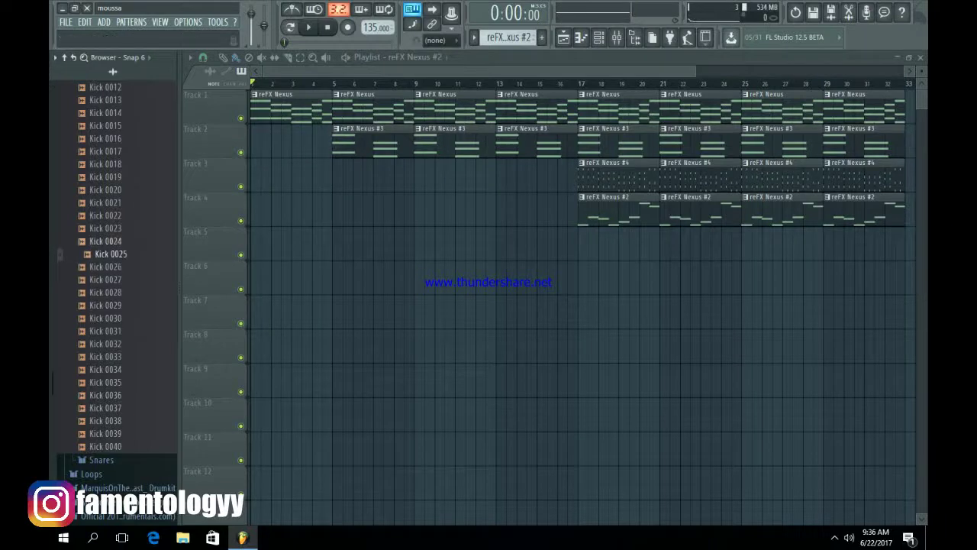
Load the Kick 0025 sample into a new channel.
{"action": "left_click", "coordinate": [107, 254]}
{"action": "right_click", "coordinate": [122, 253]}
{"action": "left_click", "coordinate": [167, 266]}
Collapse the Kicks folder and audition the samples in the long night kit's Snares folder.
{"action": "scroll", "coordinate": [122, 256], "scroll_direction": "up", "scroll_amount": 8}
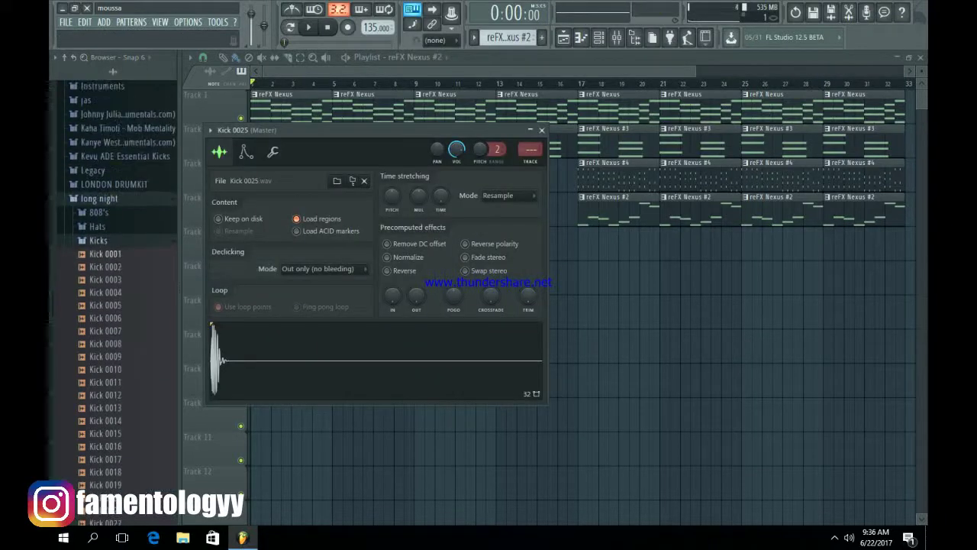
{"action": "left_click", "coordinate": [104, 241]}
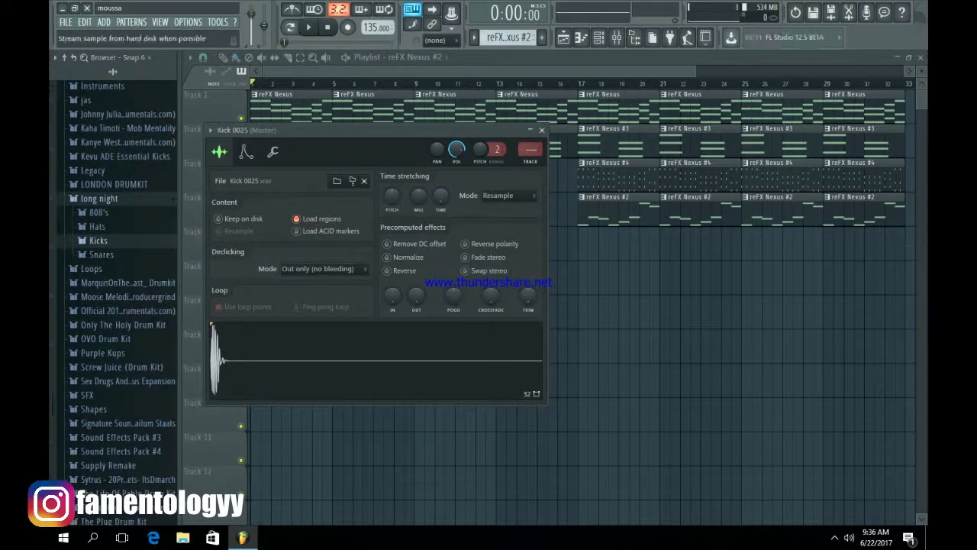
{"action": "left_click", "coordinate": [102, 255]}
{"action": "left_click", "coordinate": [111, 276]}
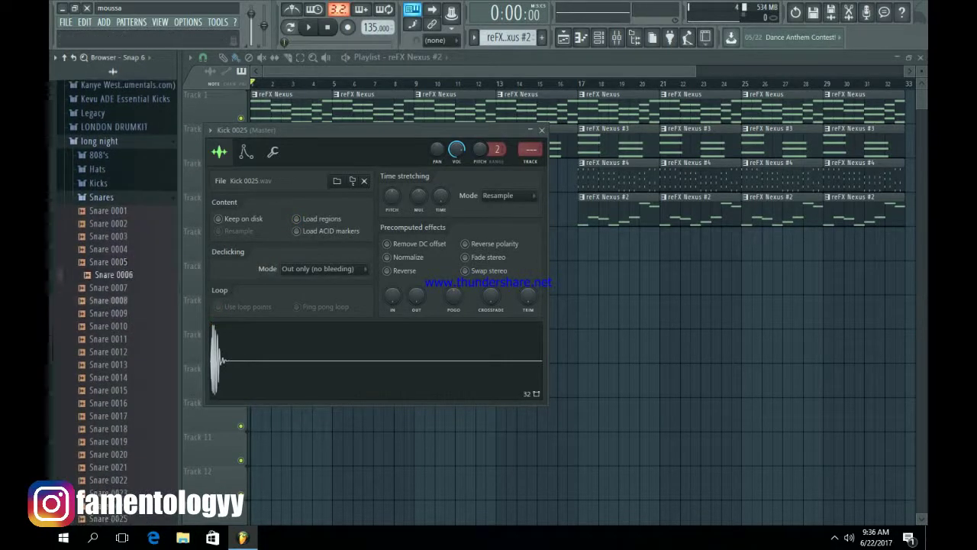
{"action": "left_click", "coordinate": [110, 300]}
{"action": "scroll", "coordinate": [111, 301], "scroll_direction": "down", "scroll_amount": 2}
{"action": "left_click", "coordinate": [110, 301]}
{"action": "key", "text": "Down"}
{"action": "key", "text": "Down"}
{"action": "key", "text": "Down"}
{"action": "key", "text": "Down"}
{"action": "key", "text": "Down"}
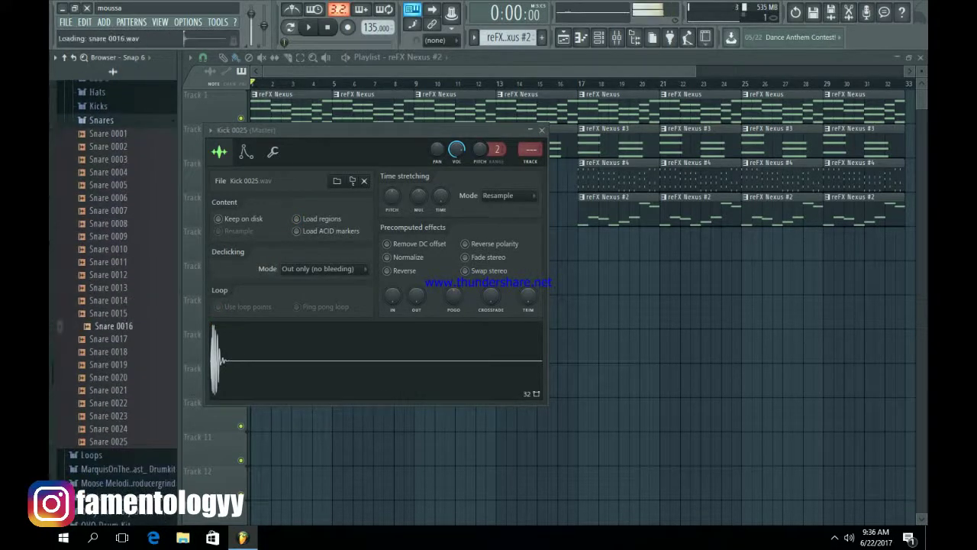
{"action": "key", "text": "Down"}
{"action": "key", "text": "Down"}
{"action": "key", "text": "Down"}
{"action": "key", "text": "Down"}
{"action": "key", "text": "Down"}
{"action": "key", "text": "Down"}
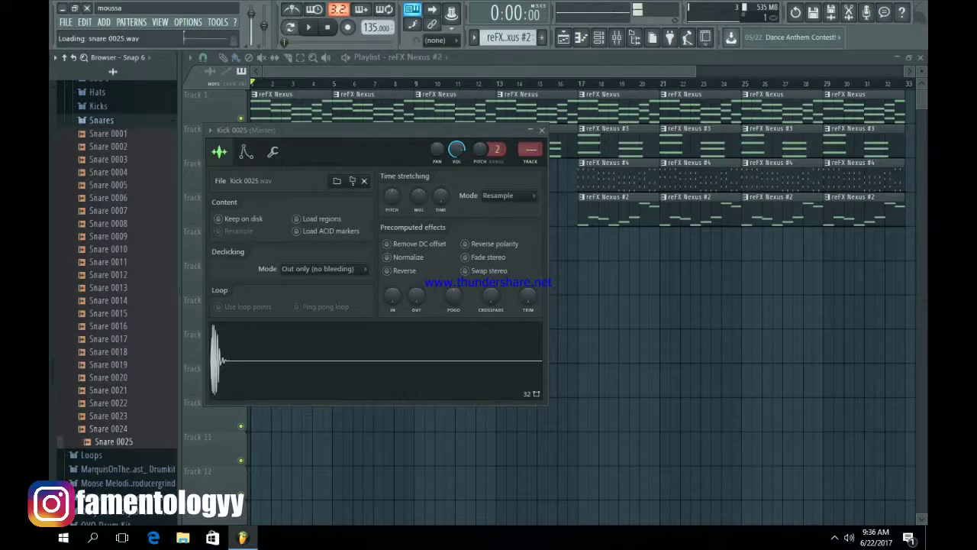
{"action": "key", "text": "Up"}
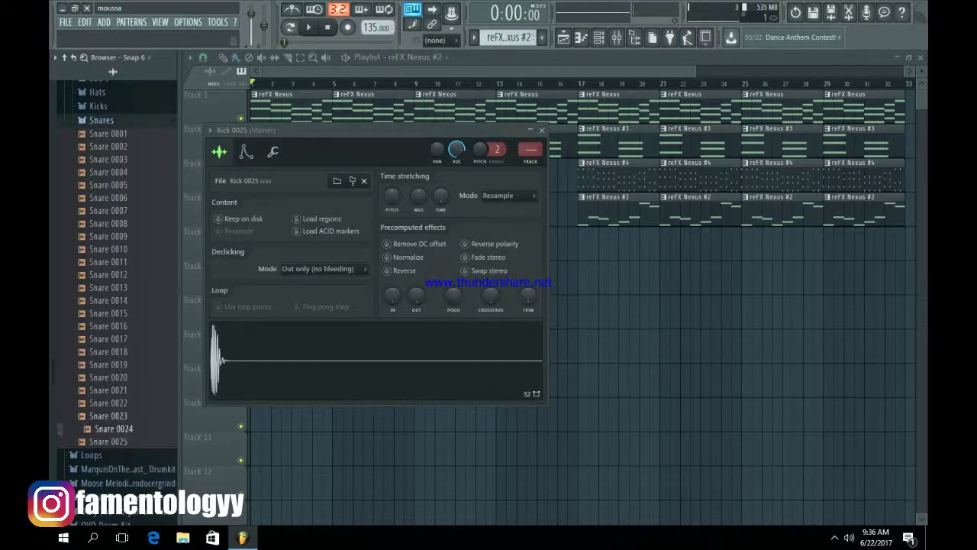
Compare the last few snares and load Snare 0024 into a new channel.
{"action": "left_click", "coordinate": [122, 416]}
{"action": "left_click", "coordinate": [127, 428]}
{"action": "right_click", "coordinate": [128, 428]}
{"action": "left_click", "coordinate": [145, 406]}
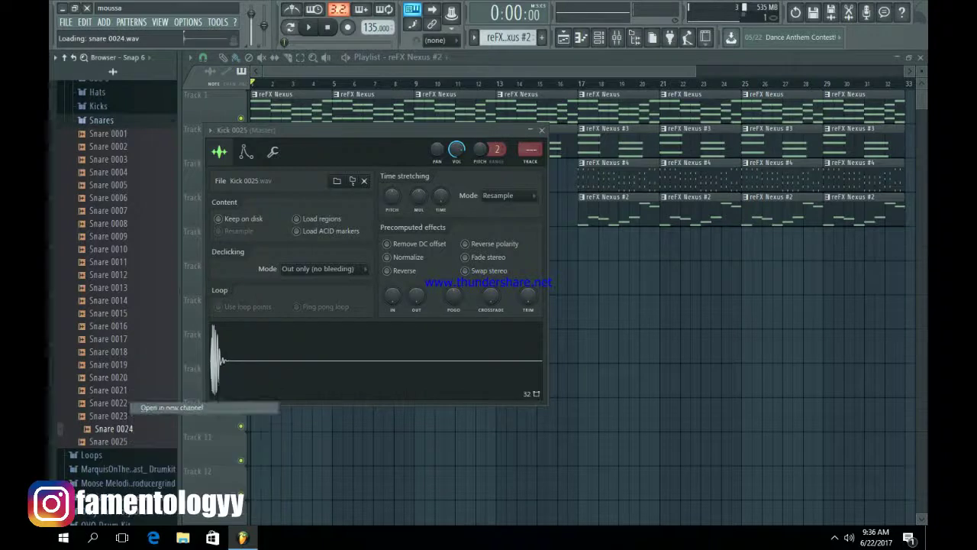
Audition a few more snares and load Snare 0002 into a new channel.
{"action": "left_click", "coordinate": [122, 377]}
{"action": "left_click", "coordinate": [113, 390]}
{"action": "left_click", "coordinate": [113, 146]}
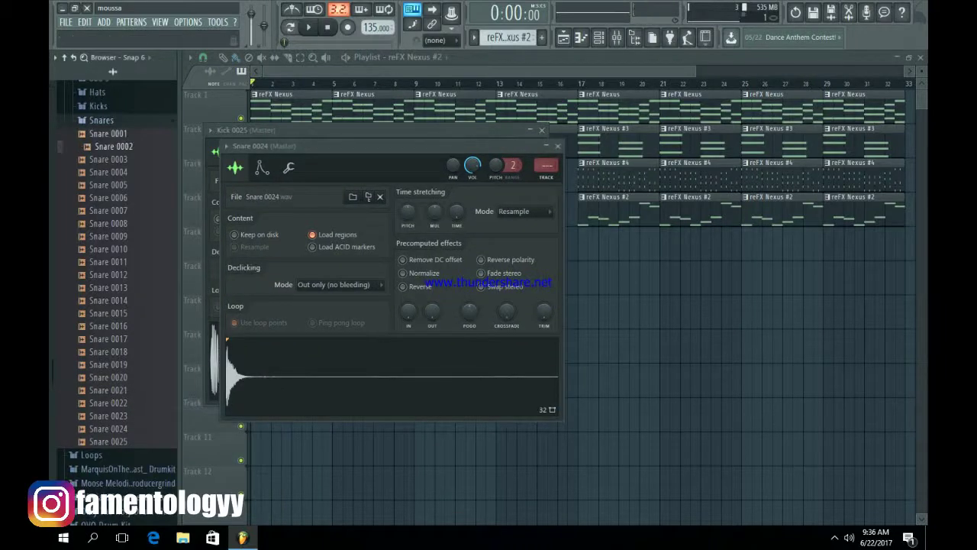
{"action": "right_click", "coordinate": [115, 146]}
{"action": "left_click", "coordinate": [153, 158]}
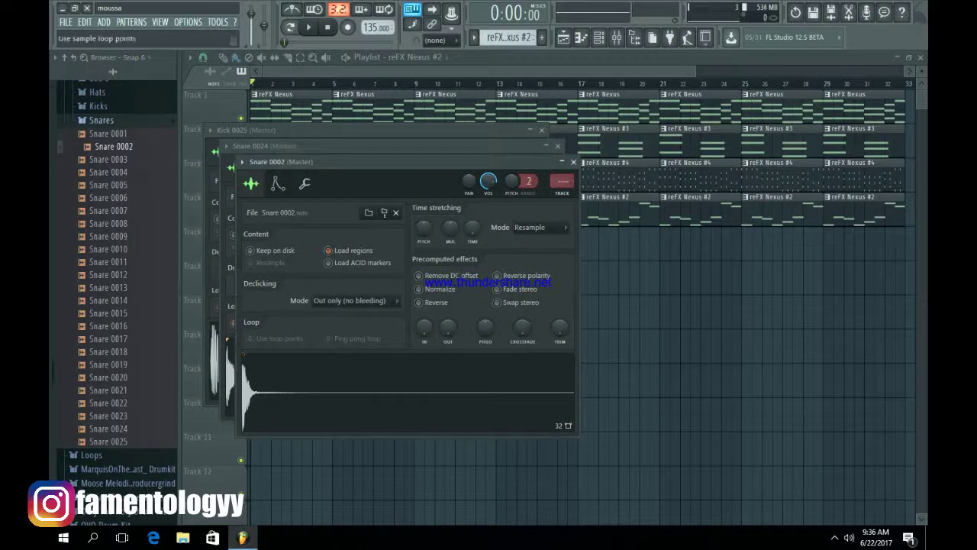
Close the settings windows of the Snare 0024, Snare 0002 and Kick 0025 channels.
{"action": "left_click", "coordinate": [231, 323]}
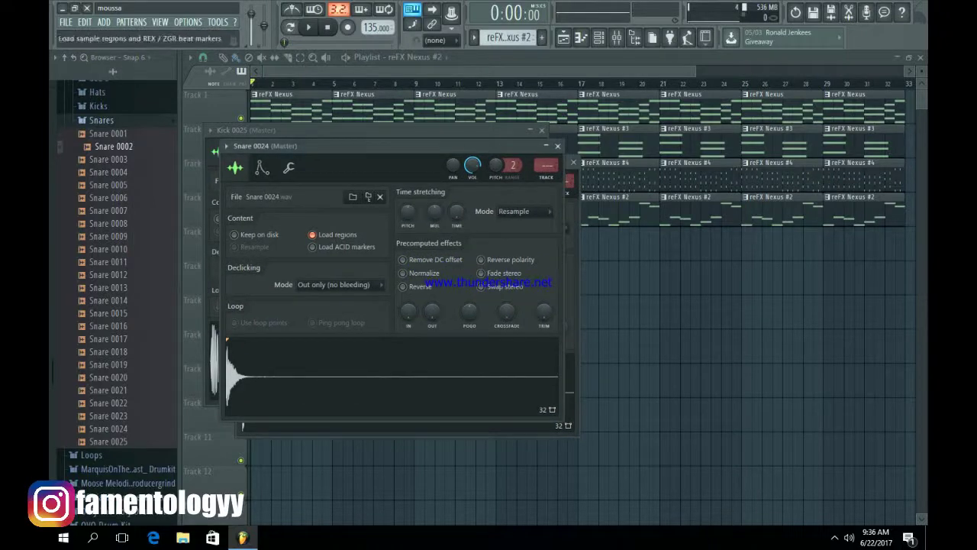
{"action": "left_click", "coordinate": [558, 146]}
{"action": "left_click", "coordinate": [571, 161]}
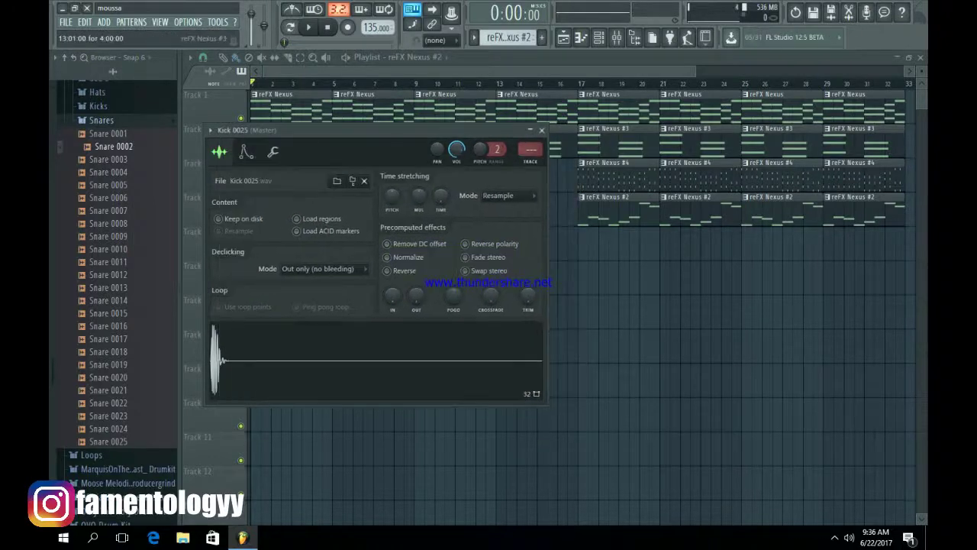
{"action": "left_click", "coordinate": [542, 130]}
Collapse the Snares folder and audition the samples in the long night kit's Hats folder.
{"action": "scroll", "coordinate": [114, 305], "scroll_direction": "up", "scroll_amount": 3}
{"action": "left_click", "coordinate": [101, 197]}
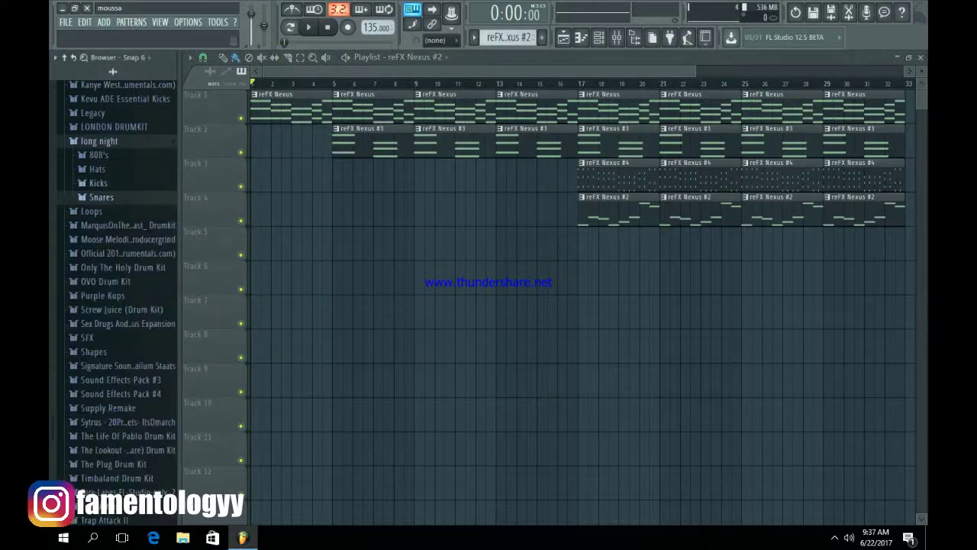
{"action": "left_click", "coordinate": [98, 170]}
{"action": "left_click", "coordinate": [109, 195]}
{"action": "left_click", "coordinate": [109, 208]}
{"action": "left_click", "coordinate": [109, 183]}
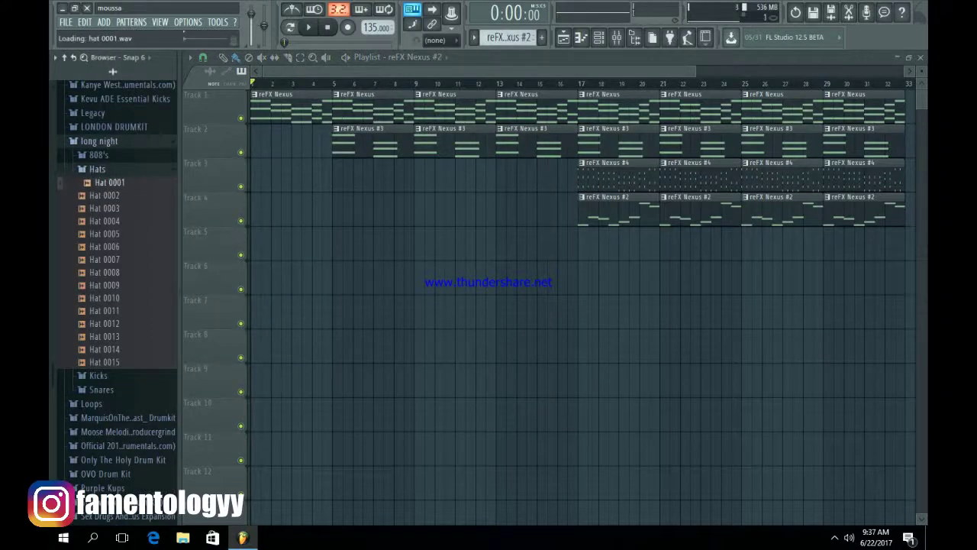
{"action": "left_click", "coordinate": [110, 286]}
{"action": "left_click", "coordinate": [109, 273]}
{"action": "left_click", "coordinate": [110, 362]}
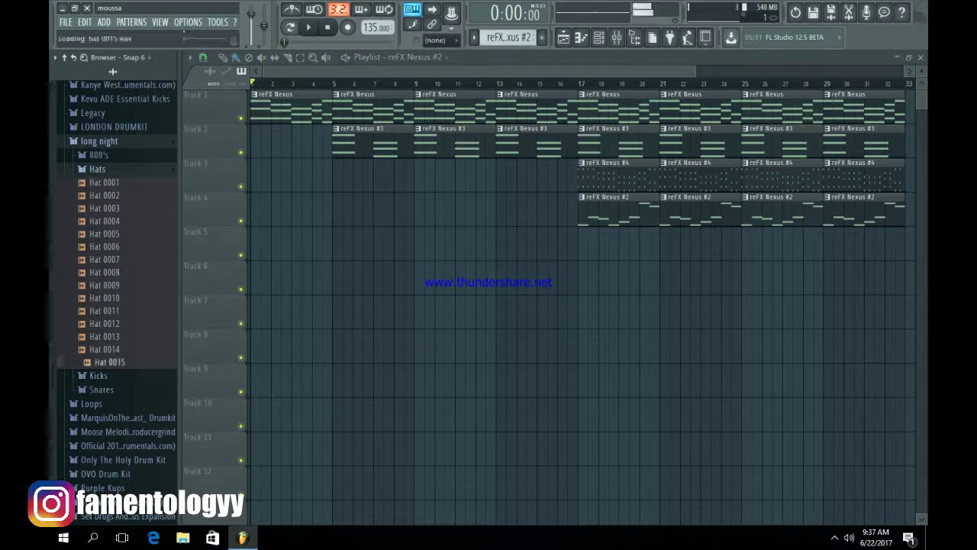
{"action": "left_click", "coordinate": [109, 350]}
{"action": "left_click", "coordinate": [110, 337]}
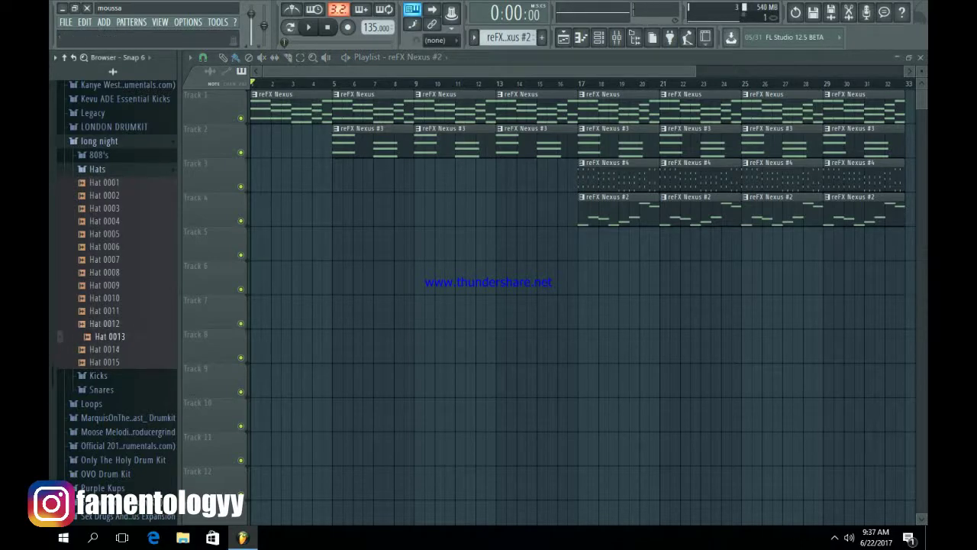
{"action": "left_click", "coordinate": [109, 324]}
{"action": "left_click", "coordinate": [109, 299]}
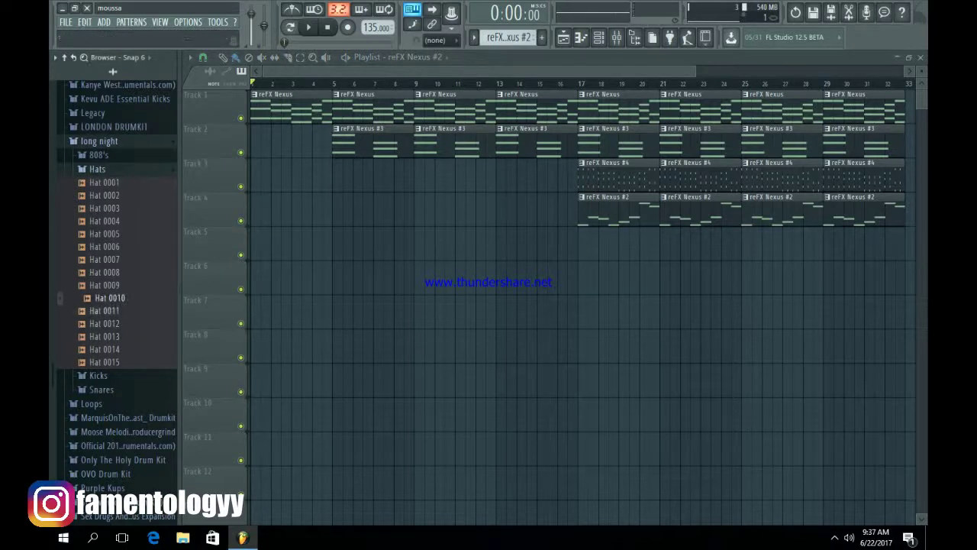
{"action": "left_click", "coordinate": [109, 285]}
{"action": "left_click", "coordinate": [109, 298]}
{"action": "left_click", "coordinate": [109, 260]}
Load the Hat 0006 sample into a new channel.
{"action": "left_click", "coordinate": [106, 246]}
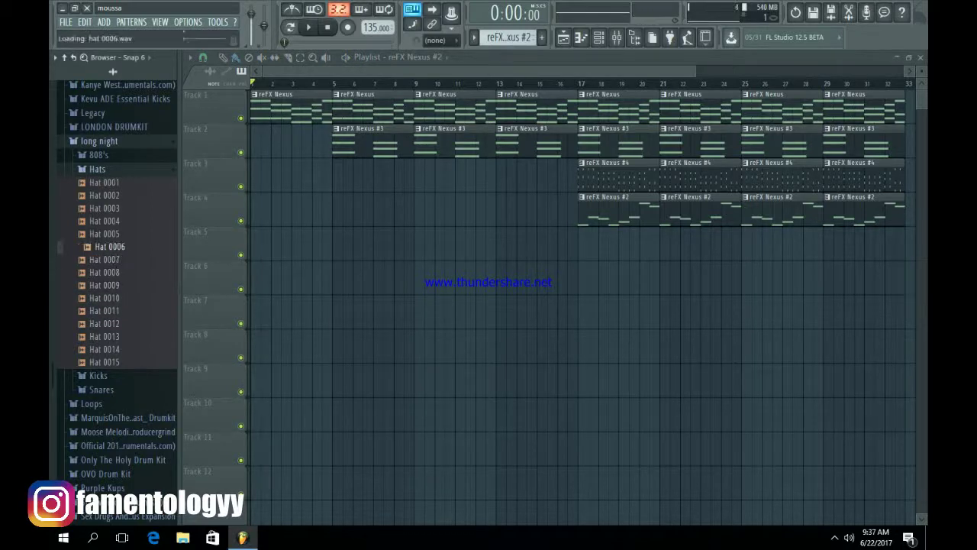
{"action": "right_click", "coordinate": [121, 244]}
{"action": "left_click", "coordinate": [164, 259]}
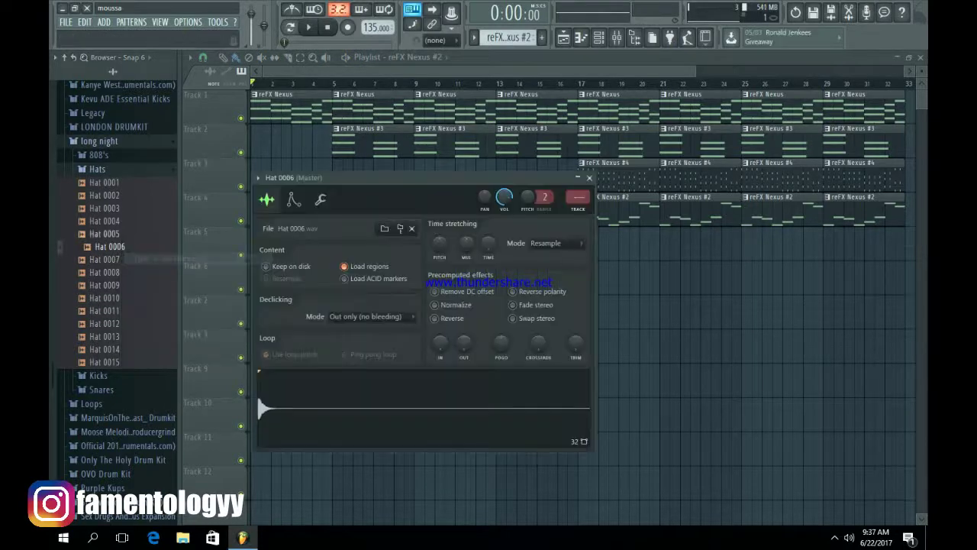
Collapse the Hats folder and audition the bass samples in the long night kit's 808's folder.
{"action": "left_click", "coordinate": [98, 170]}
{"action": "left_click", "coordinate": [98, 155]}
{"action": "left_click", "coordinate": [107, 198]}
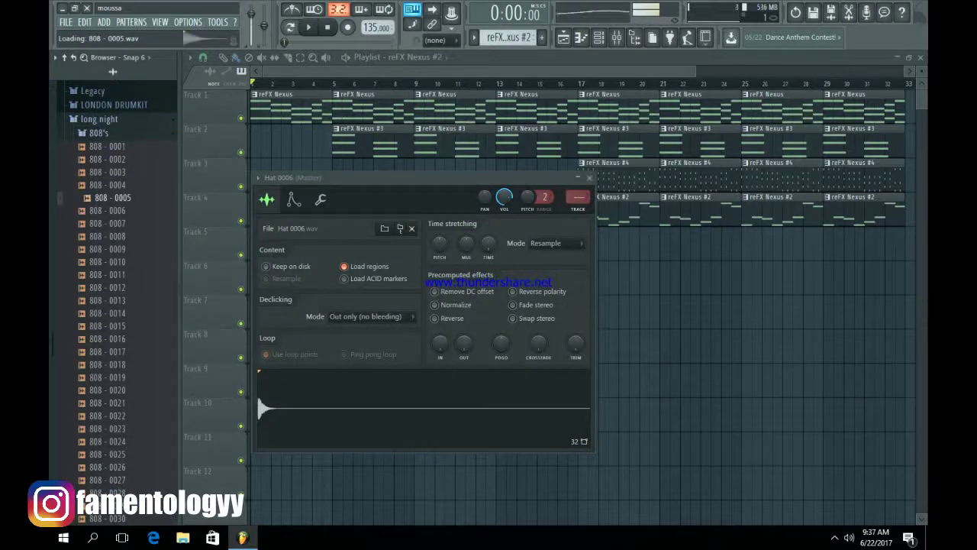
{"action": "left_click", "coordinate": [112, 210]}
{"action": "left_click", "coordinate": [108, 185]}
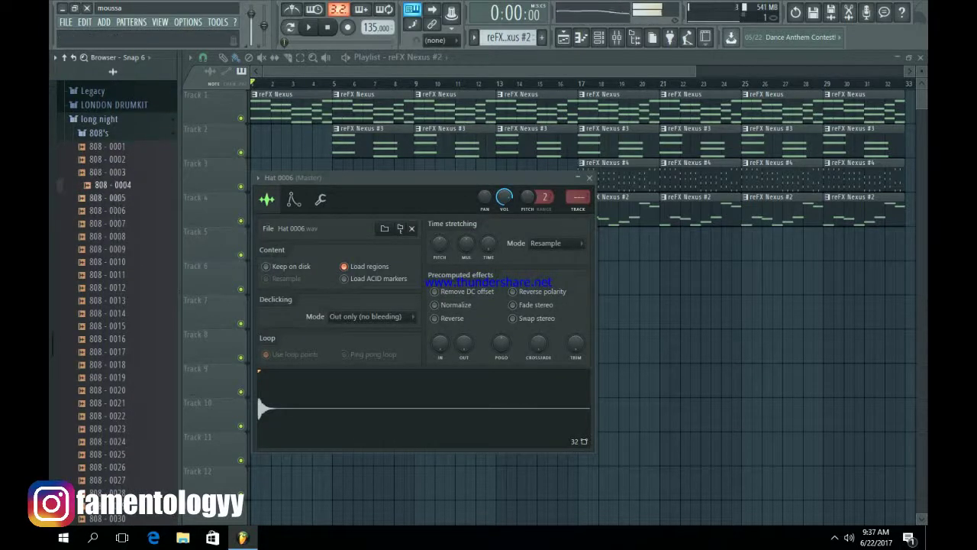
{"action": "key", "text": "Down"}
{"action": "key", "text": "Down"}
{"action": "key", "text": "Down"}
{"action": "key", "text": "Down"}
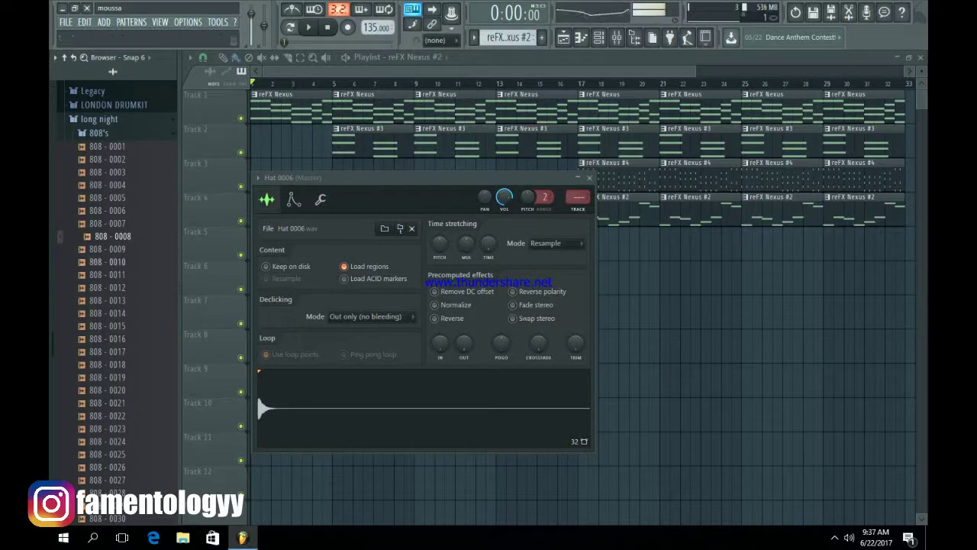
{"action": "key", "text": "Down"}
{"action": "key", "text": "Down"}
{"action": "key", "text": "Down"}
{"action": "key", "text": "Down"}
{"action": "key", "text": "Down"}
{"action": "key", "text": "Down"}
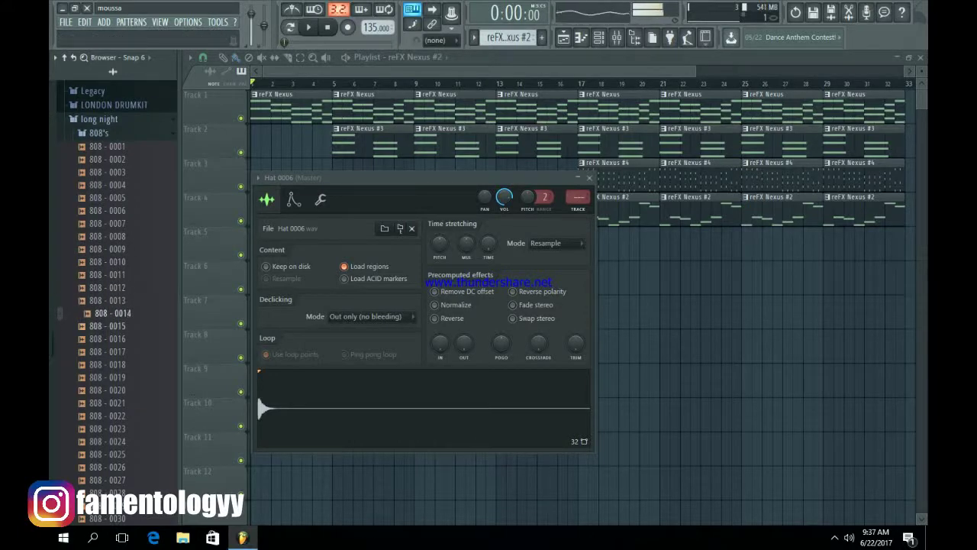
Load the 808 - 0014 sample into a new channel and open its waveform in the Edison audio editor.
{"action": "right_click", "coordinate": [125, 310]}
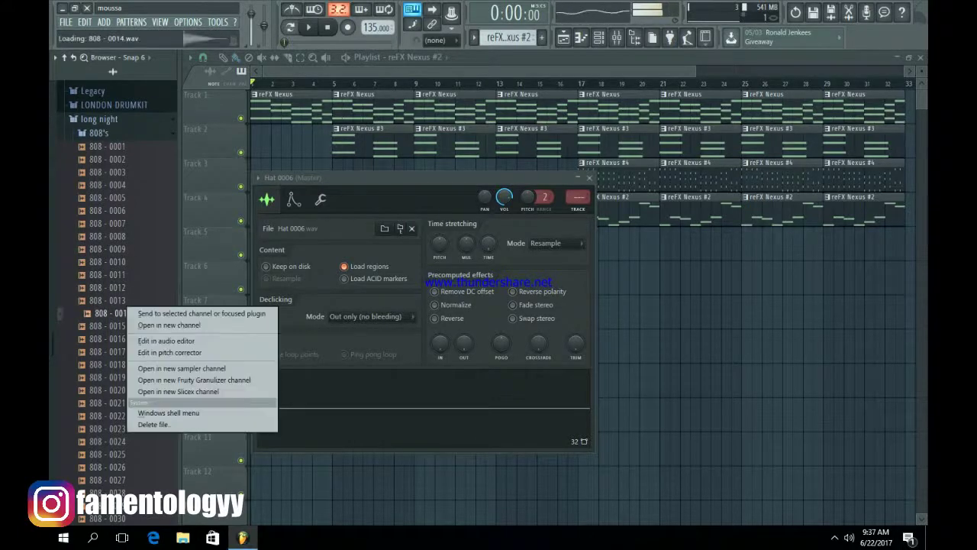
{"action": "left_click", "coordinate": [169, 325]}
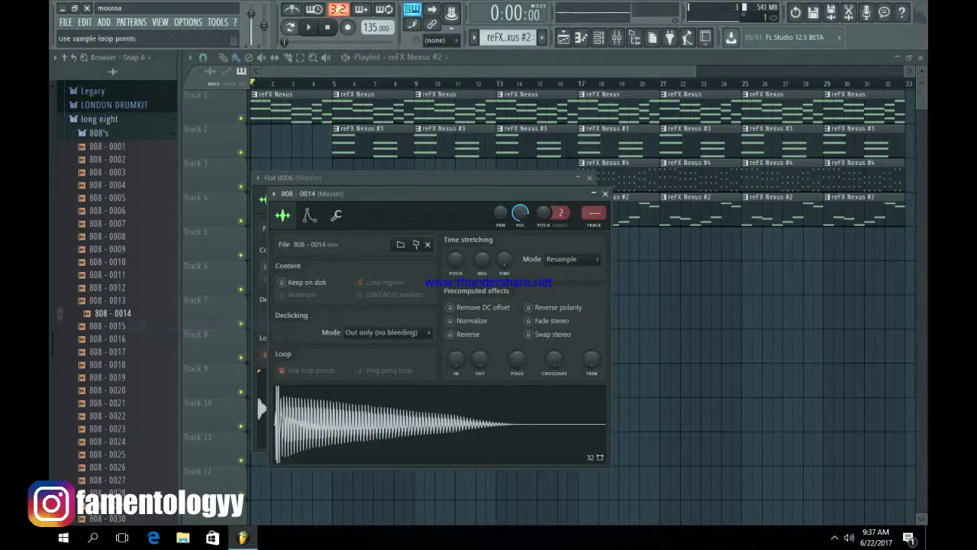
{"action": "right_click", "coordinate": [350, 411]}
{"action": "left_click", "coordinate": [371, 446]}
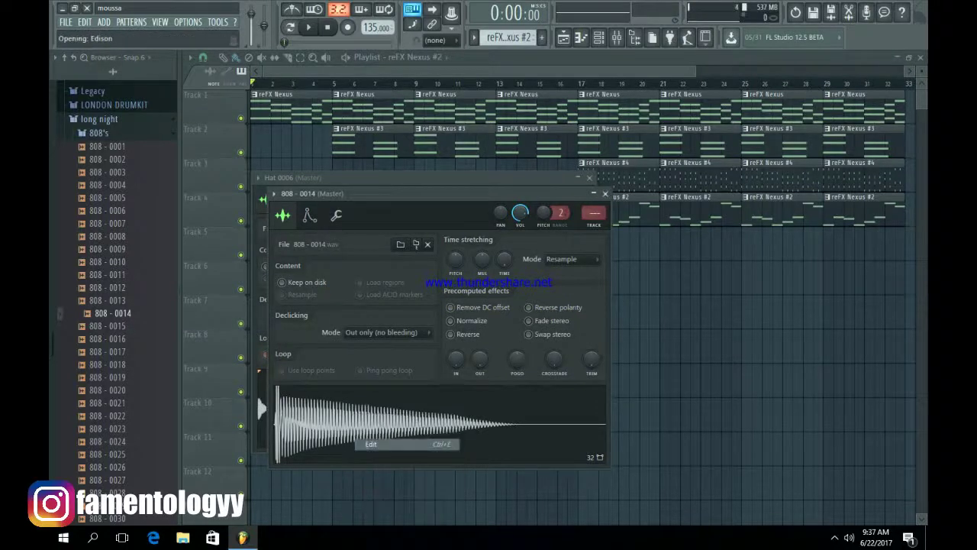
Detect pitch regions in the 808 - 0014 sample and close the audio editor.
{"action": "right_click", "coordinate": [299, 203]}
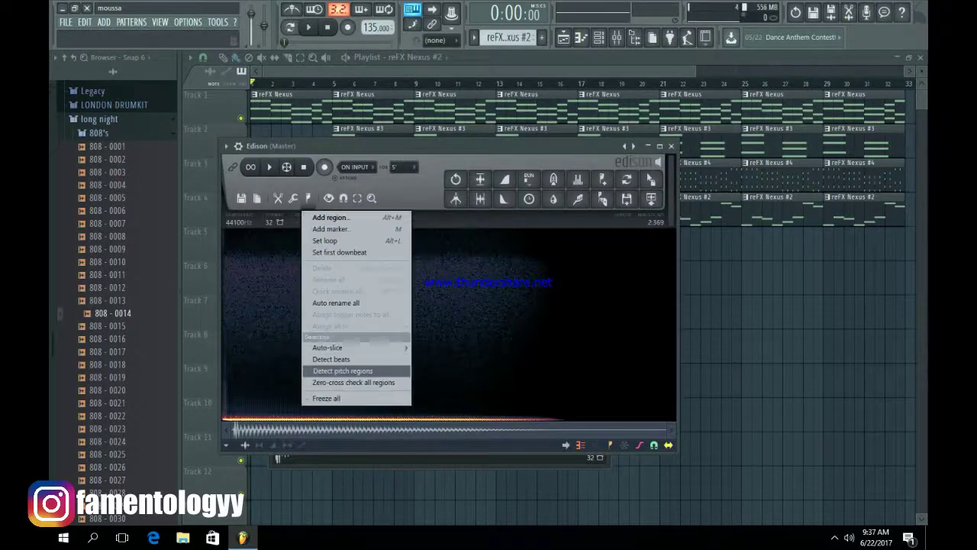
{"action": "left_click", "coordinate": [344, 371]}
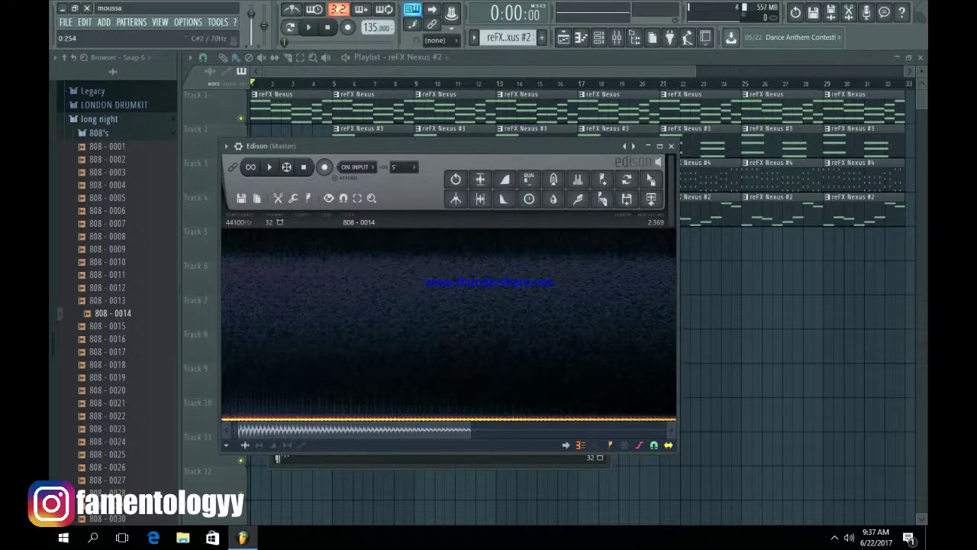
{"action": "left_click", "coordinate": [672, 146]}
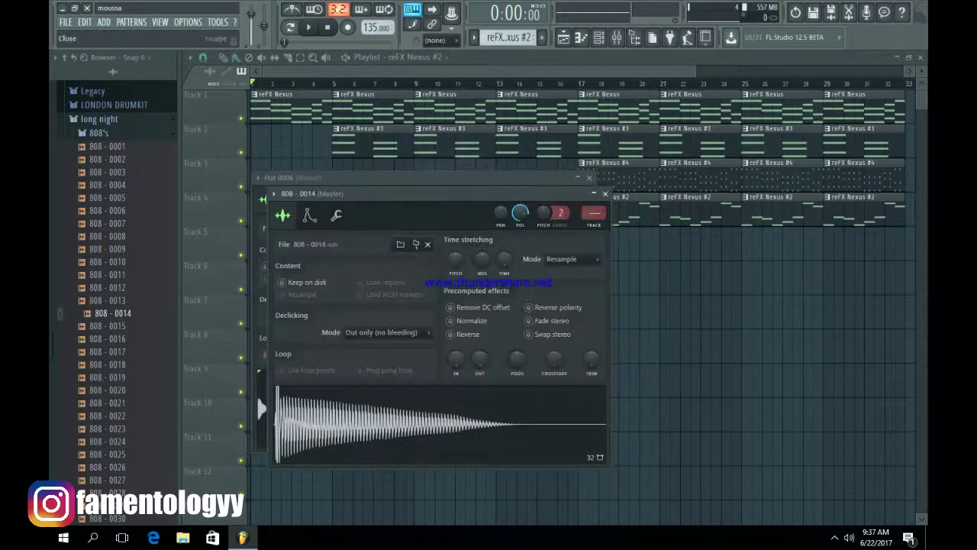
Set the 808 - 0014 channel's root note to F5 in its miscellaneous settings.
{"action": "left_click", "coordinate": [336, 214]}
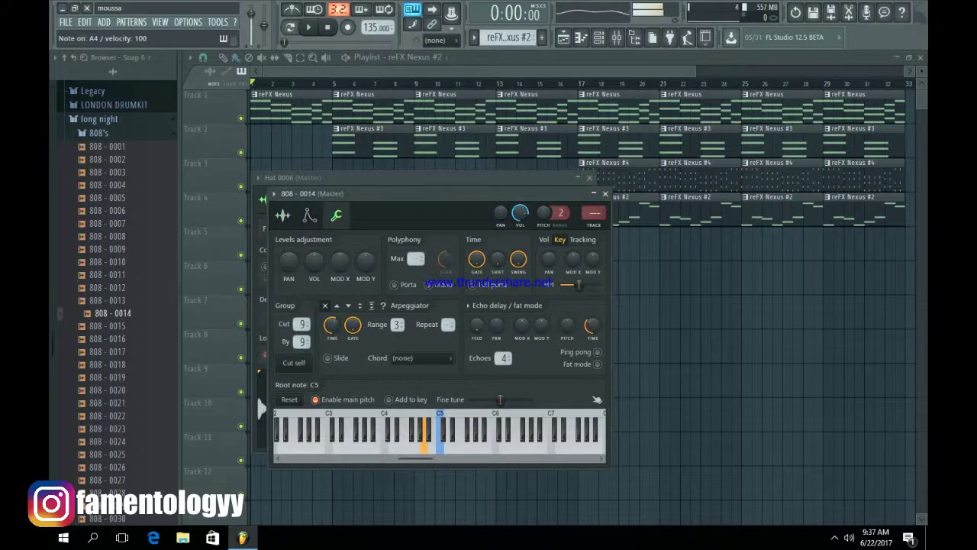
{"action": "right_click", "coordinate": [456, 446]}
{"action": "right_click", "coordinate": [462, 445]}
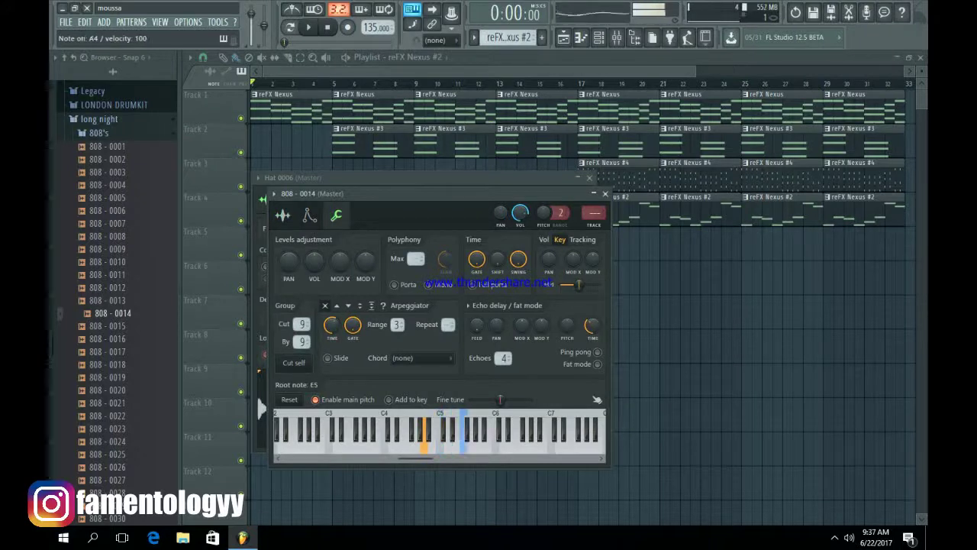
{"action": "right_click", "coordinate": [409, 446]}
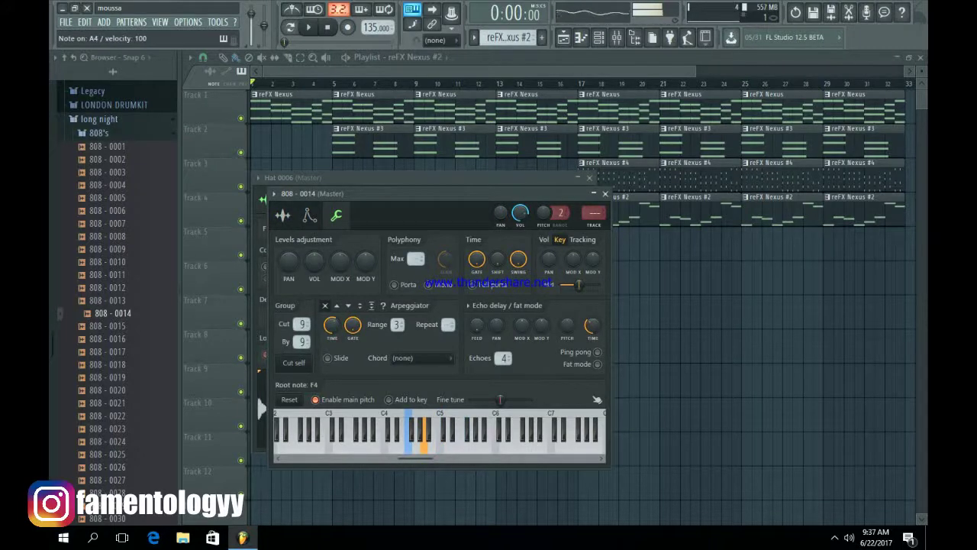
{"action": "right_click", "coordinate": [464, 446]}
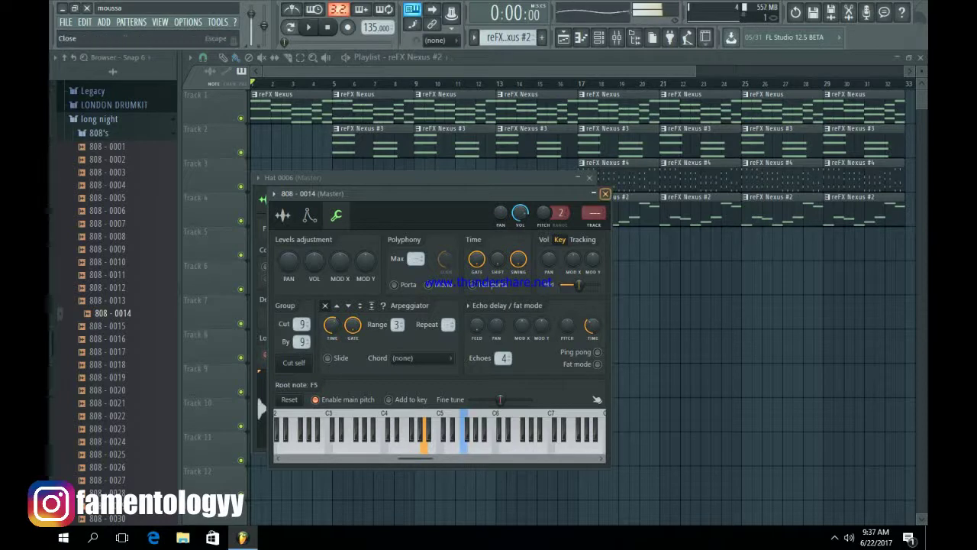
Shape the 808 - 0014 volume envelope with minimum attack, decay, sustain and release and a raised hold, and close both sample windows.
{"action": "left_click", "coordinate": [309, 215]}
{"action": "left_click_drag", "start_coordinate": [307, 336], "coordinate": [306, 374]}
{"action": "left_click_drag", "start_coordinate": [349, 336], "coordinate": [349, 374]}
{"action": "left_click_drag", "start_coordinate": [369, 336], "coordinate": [390, 374]}
{"action": "left_click_drag", "start_coordinate": [328, 336], "coordinate": [327, 303]}
{"action": "key", "text": "q"}
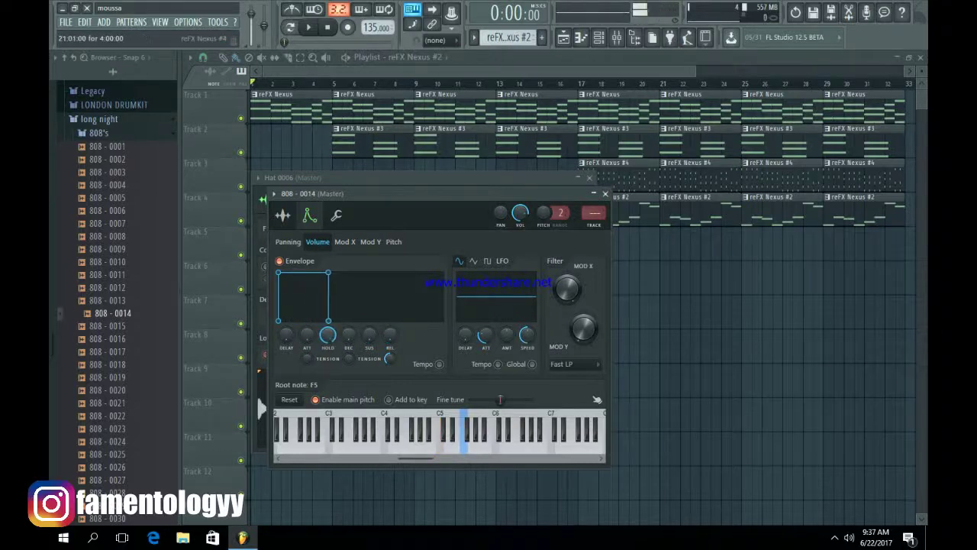
{"action": "left_click", "coordinate": [606, 194]}
{"action": "left_click", "coordinate": [589, 178]}
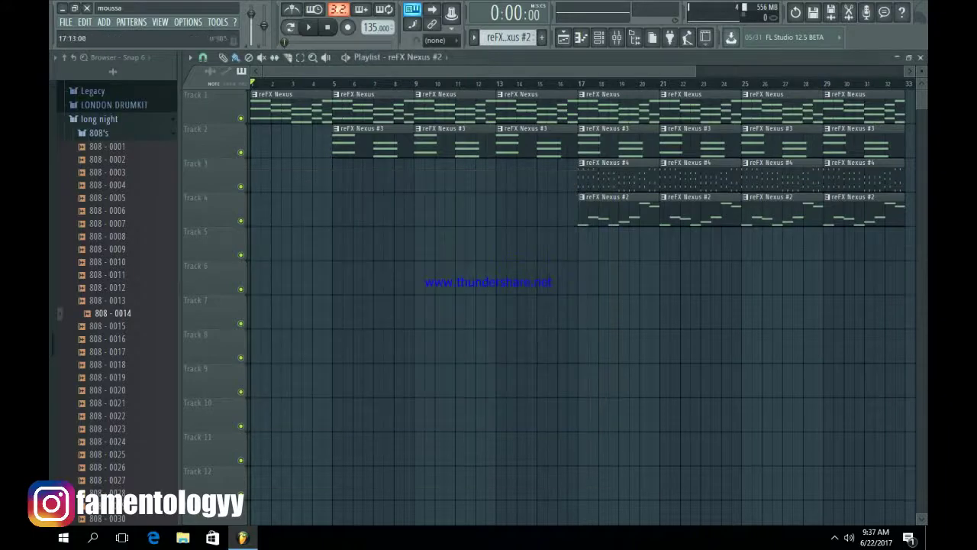
In Pattern 5, place Kick 0025 on steps 1 and 7, Snare 0024 on step 9, and Snare 0002 on steps 9, 15, 19 and 25.
{"action": "left_click", "coordinate": [599, 38]}
{"action": "scroll", "coordinate": [500, 38], "scroll_direction": "down", "scroll_amount": 3}
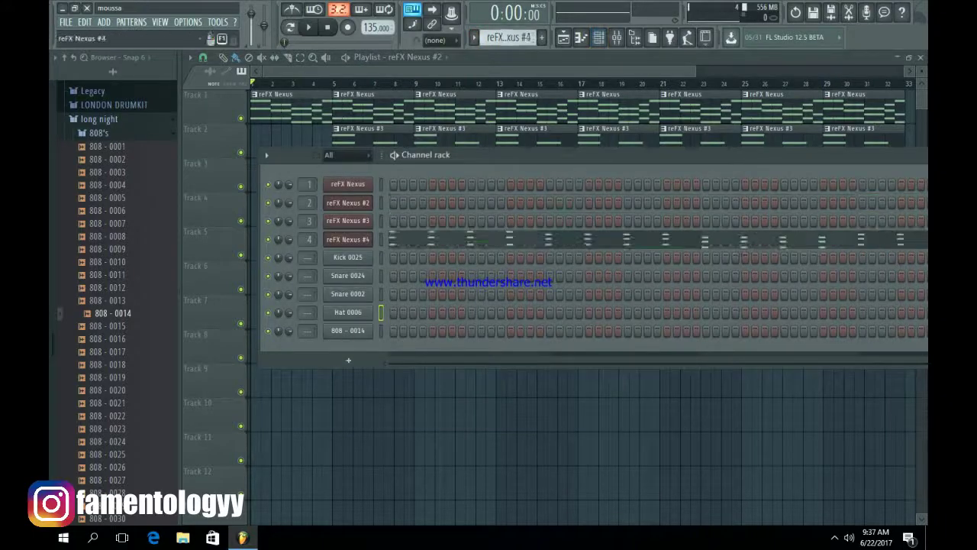
{"action": "scroll", "coordinate": [510, 38], "scroll_direction": "up", "scroll_amount": 1}
{"action": "scroll", "coordinate": [510, 38], "scroll_direction": "down", "scroll_amount": 1}
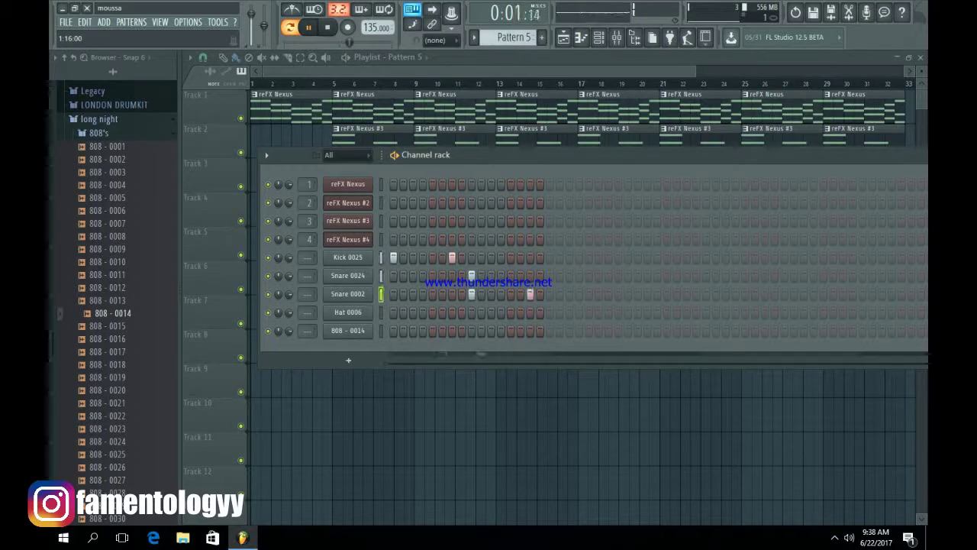
{"action": "left_click", "coordinate": [629, 294]}
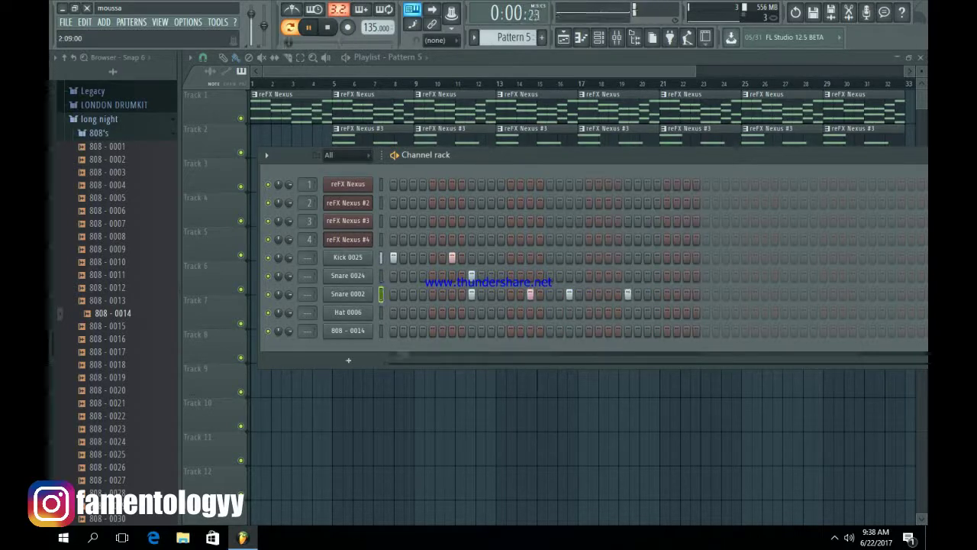
{"action": "left_click_drag", "start_coordinate": [629, 155], "coordinate": [542, 175]}
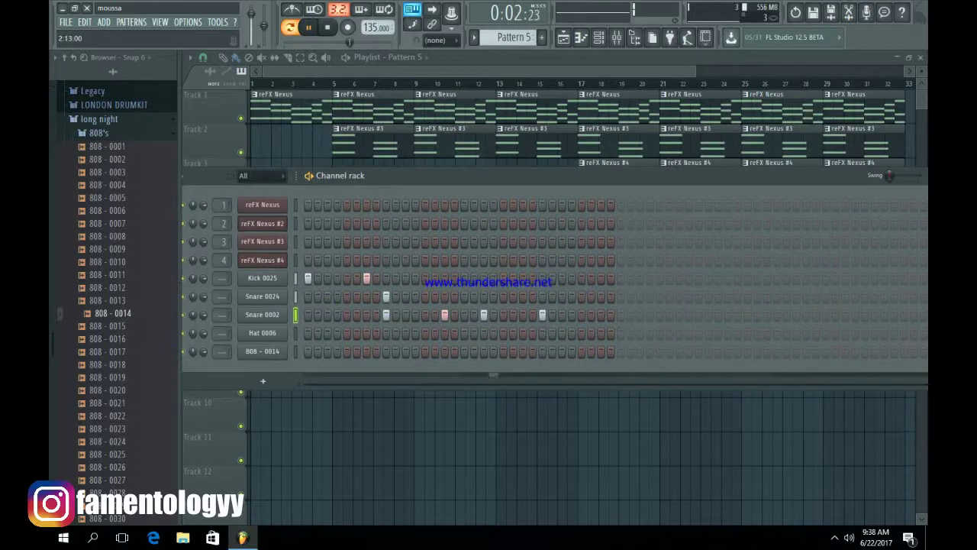
Add Kick 0025 hits on steps 29, 33, 35, 39 and 45, and a Snare 0002 hit on step 41.
{"action": "left_click", "coordinate": [581, 279]}
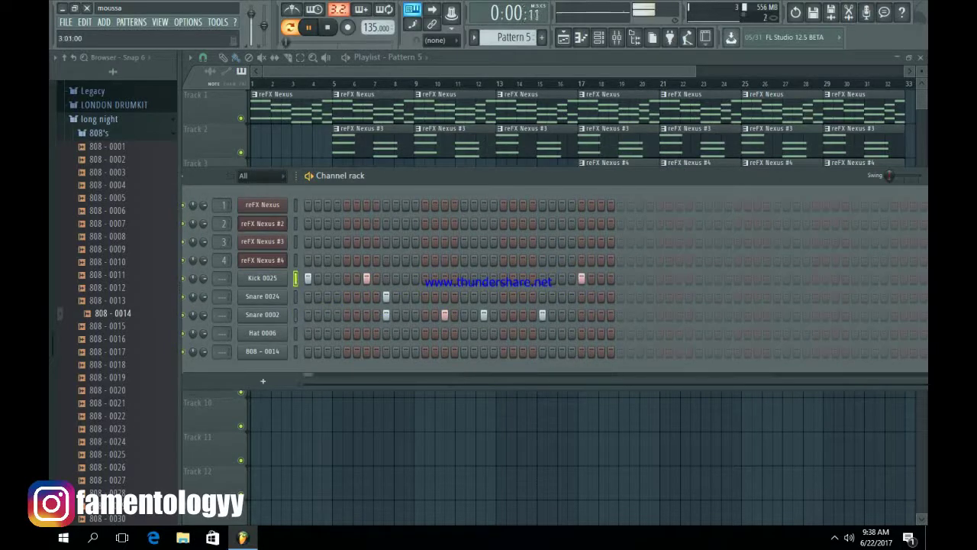
{"action": "left_click", "coordinate": [621, 278]}
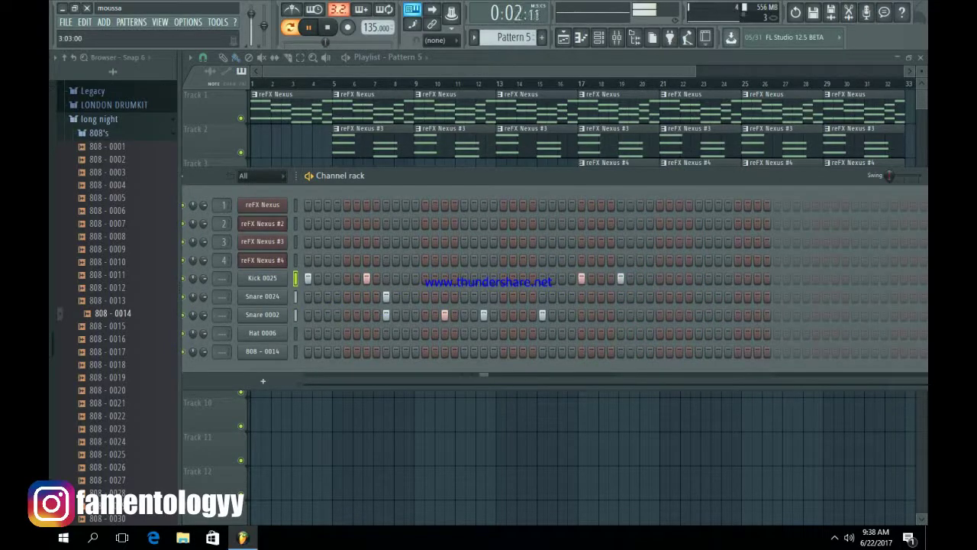
{"action": "left_click", "coordinate": [640, 279]}
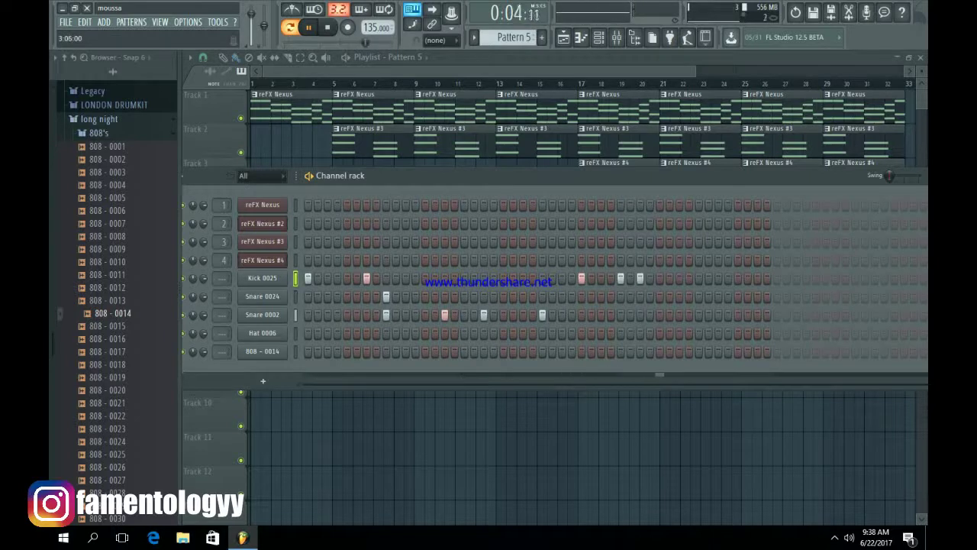
{"action": "key", "text": "space"}
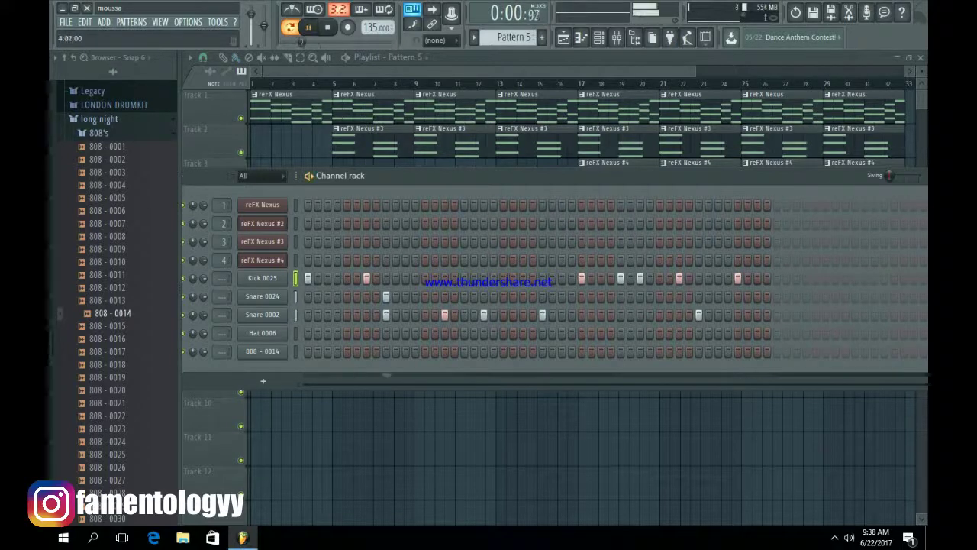
Add Snare 0002 hits on steps 51 and 57, a Snare 0024 hit on step 41 and a Kick 0025 hit on step 53.
{"action": "left_click", "coordinate": [777, 315]}
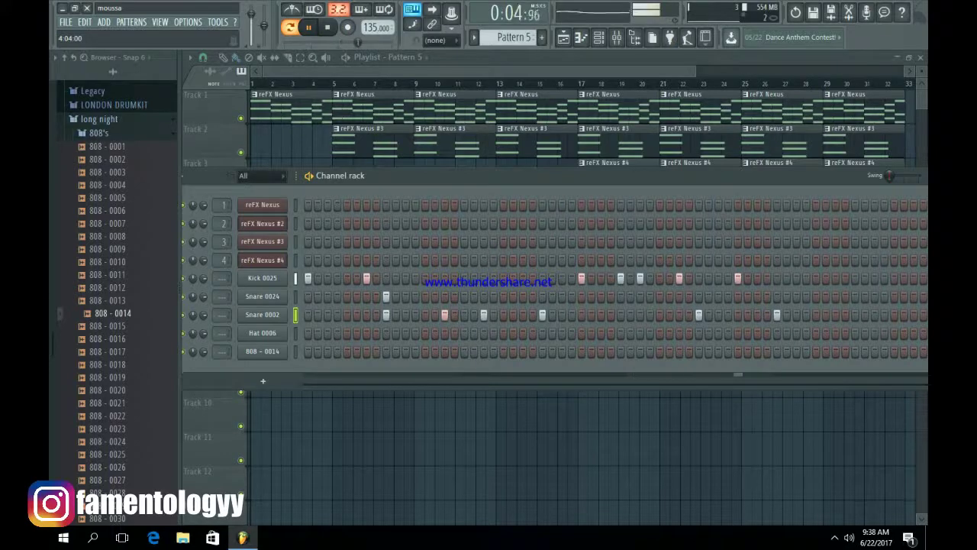
{"action": "key", "text": "space"}
{"action": "key", "text": "ctrl+z"}
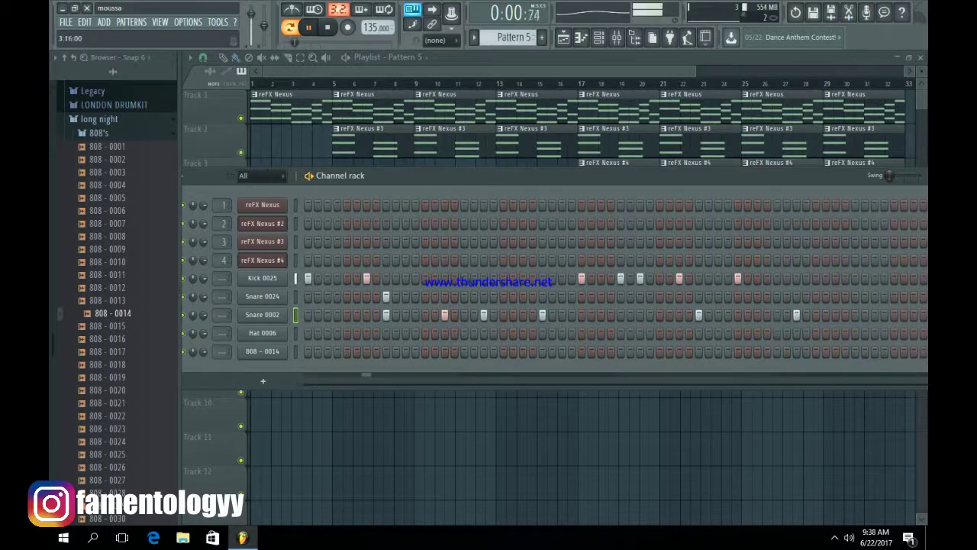
{"action": "left_click_drag", "start_coordinate": [766, 176], "coordinate": [728, 182]}
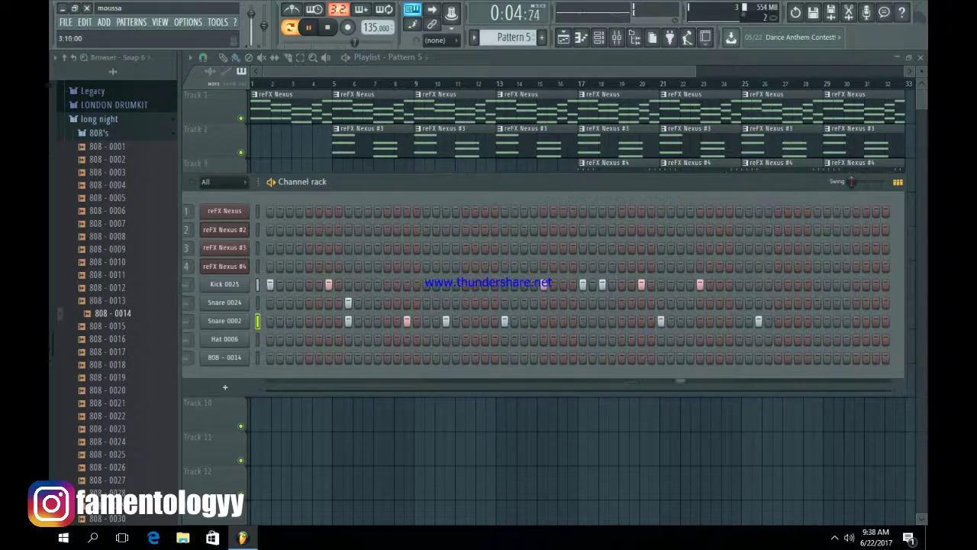
{"action": "key", "text": "space"}
{"action": "left_click", "coordinate": [661, 304]}
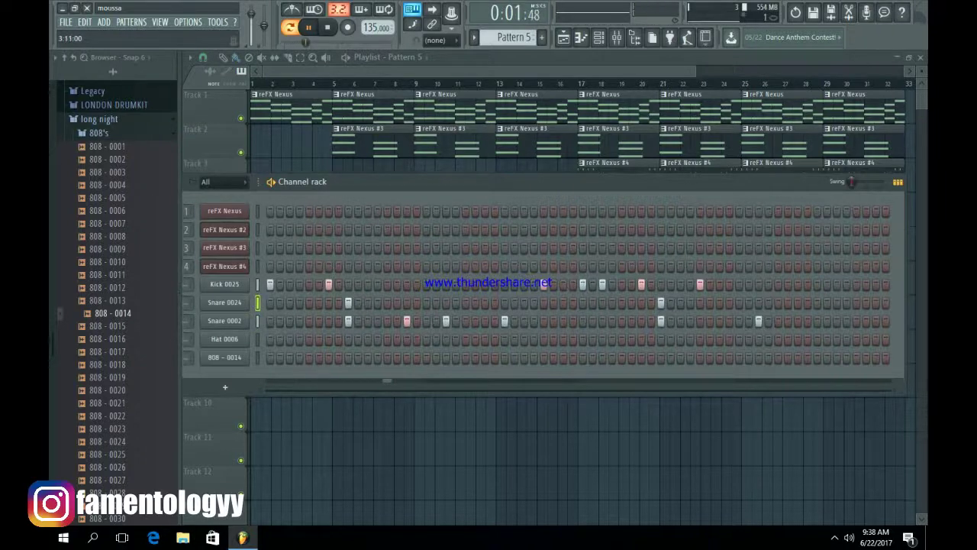
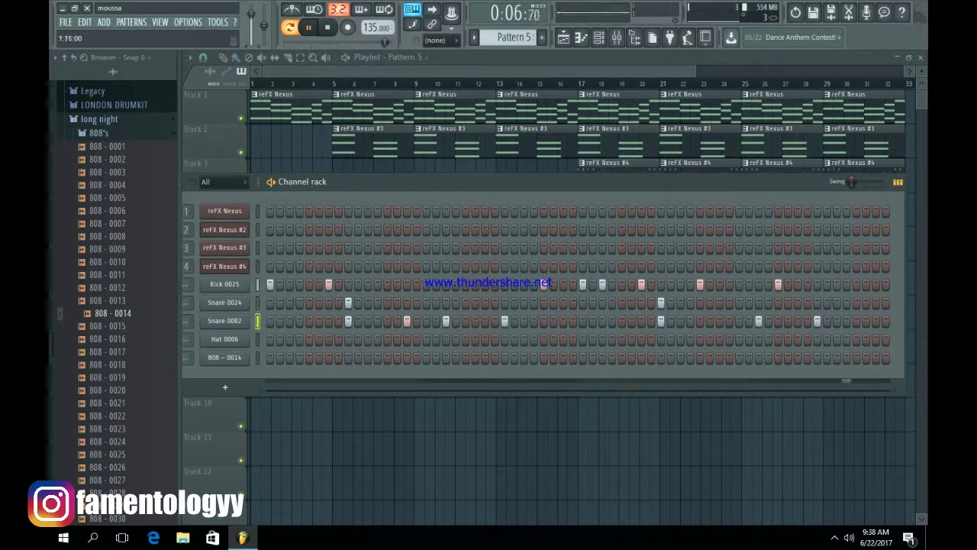
Place four consecutive Pattern 5 clips on Track 5 of the playlist, from bar 17 to the end of bar 32.
{"action": "left_click", "coordinate": [511, 449]}
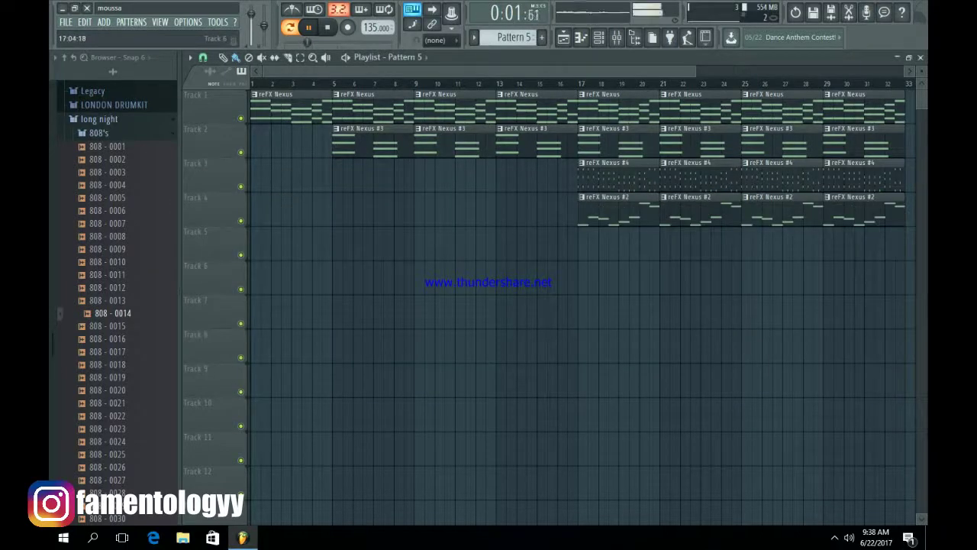
{"action": "left_click", "coordinate": [580, 252]}
{"action": "scroll", "coordinate": [686, 248], "scroll_direction": "up", "scroll_amount": 5}
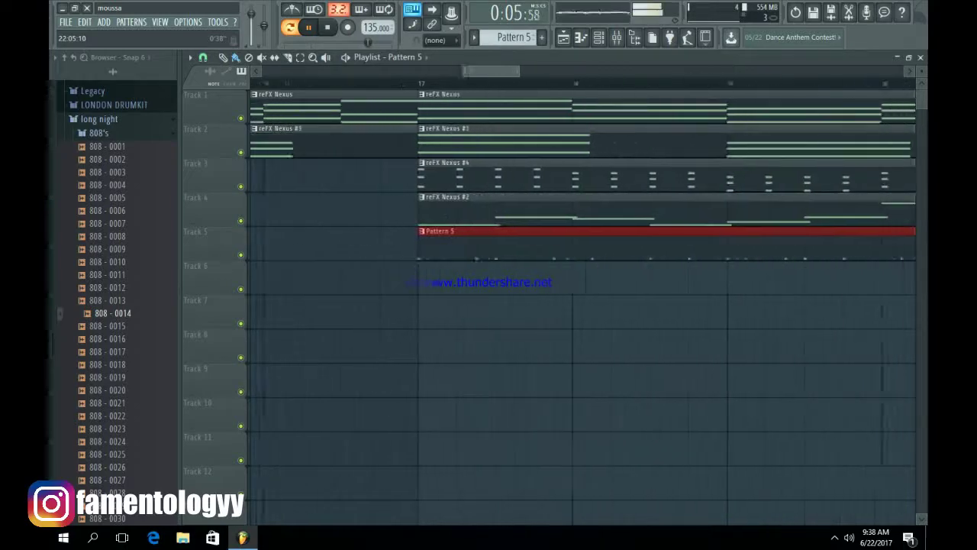
{"action": "left_click_drag", "start_coordinate": [491, 71], "coordinate": [665, 71]}
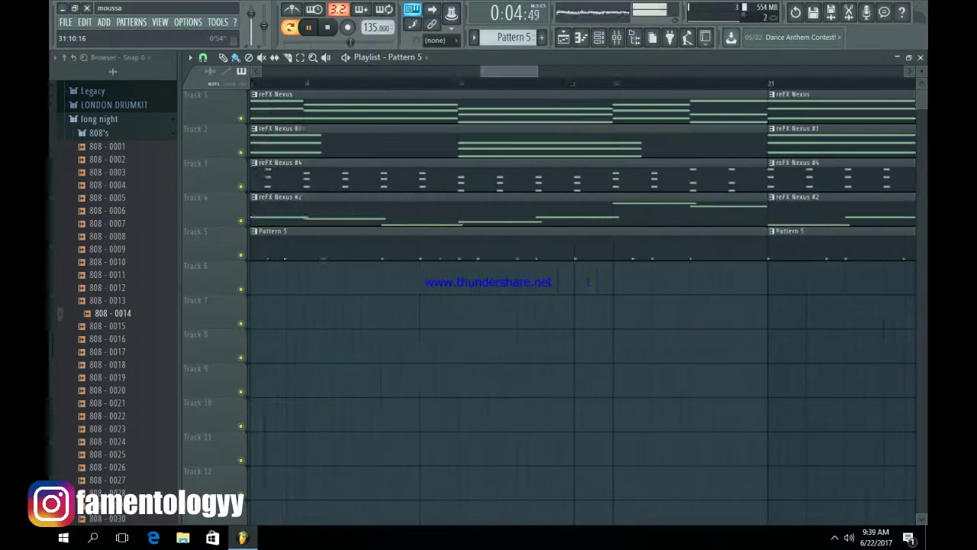
{"action": "left_click_drag", "start_coordinate": [524, 71], "coordinate": [801, 71]}
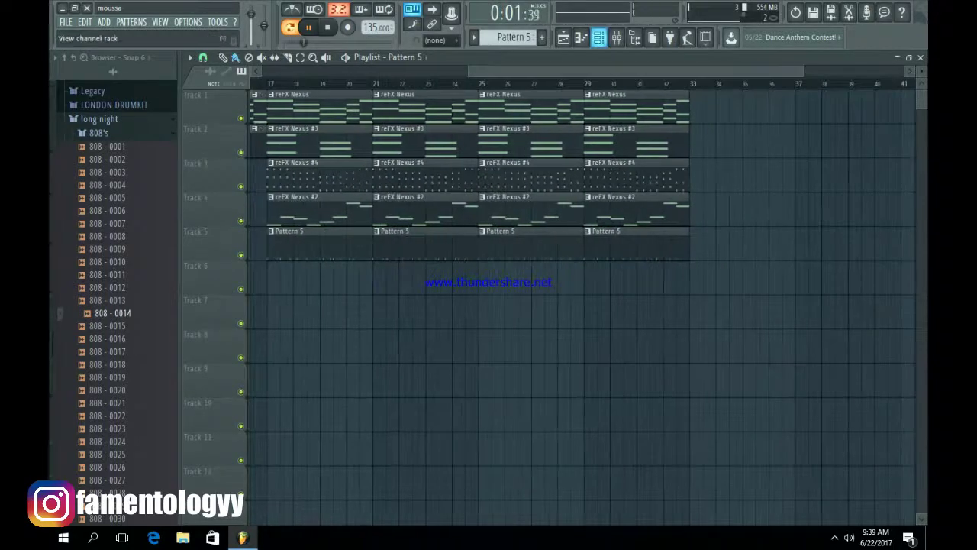
Stop playback and check the Kick 0025 channel's miscellaneous settings.
{"action": "left_click", "coordinate": [599, 38]}
{"action": "key", "text": "space"}
{"action": "left_click", "coordinate": [225, 283]}
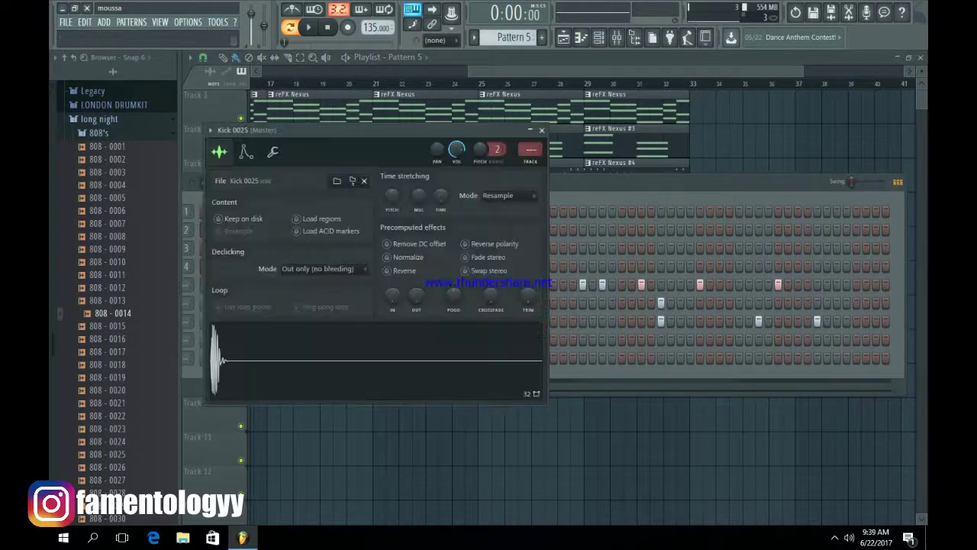
{"action": "left_click", "coordinate": [272, 152]}
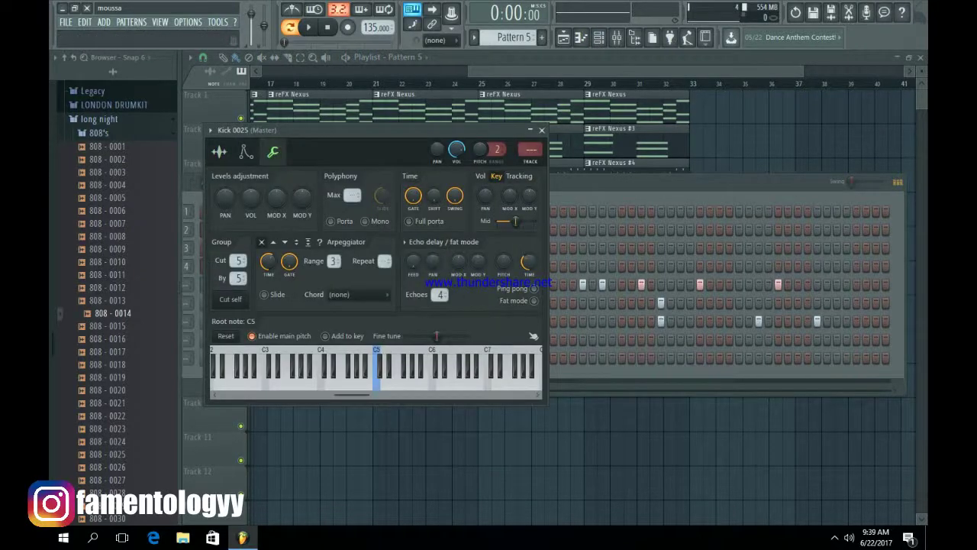
{"action": "left_click", "coordinate": [542, 130]}
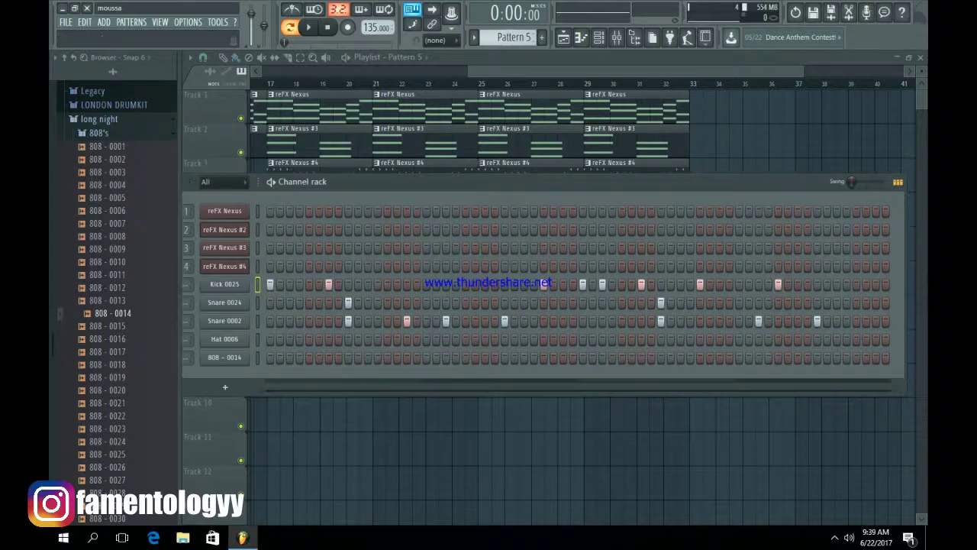
Copy the kick's steps to the 808 - 0014 channel in the new Pattern 6 and check that channel's settings.
{"action": "left_click", "coordinate": [542, 38]}
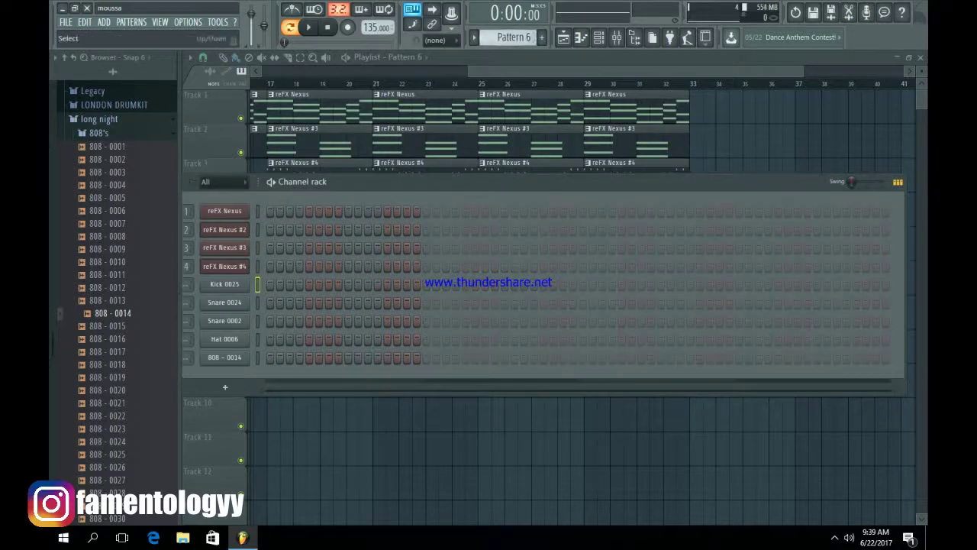
{"action": "key", "text": "ctrl+v"}
{"action": "left_click", "coordinate": [224, 357]}
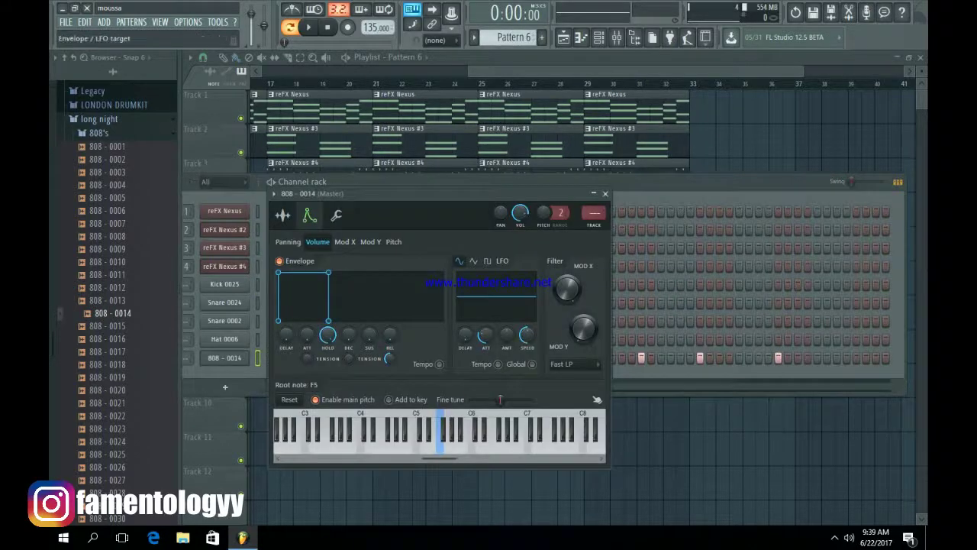
{"action": "left_click", "coordinate": [282, 216]}
{"action": "left_click", "coordinate": [336, 215]}
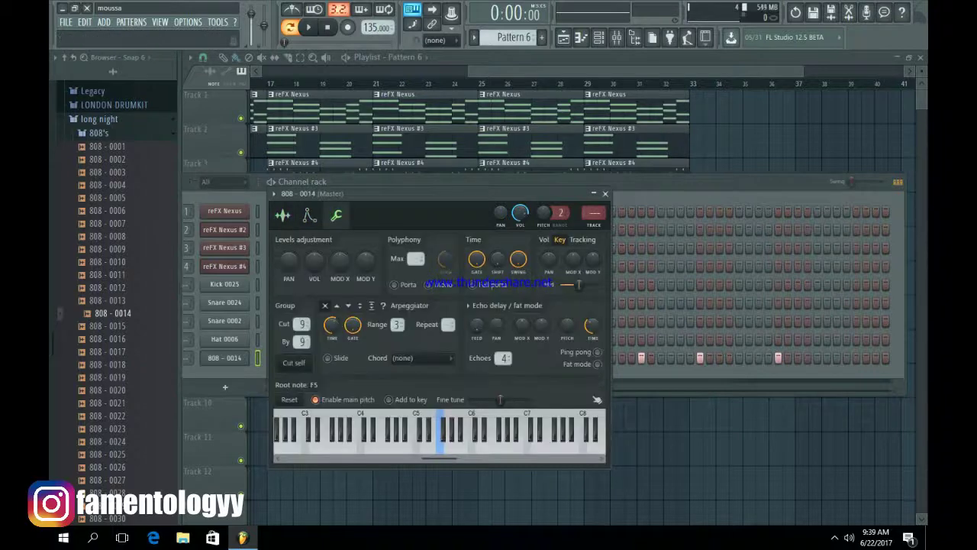
{"action": "left_click", "coordinate": [606, 193]}
In the 808 - 0014 piano roll, move the first two notes to C#5 and lengthen the second to about six steps.
{"action": "key", "text": "space"}
{"action": "right_click", "coordinate": [249, 354]}
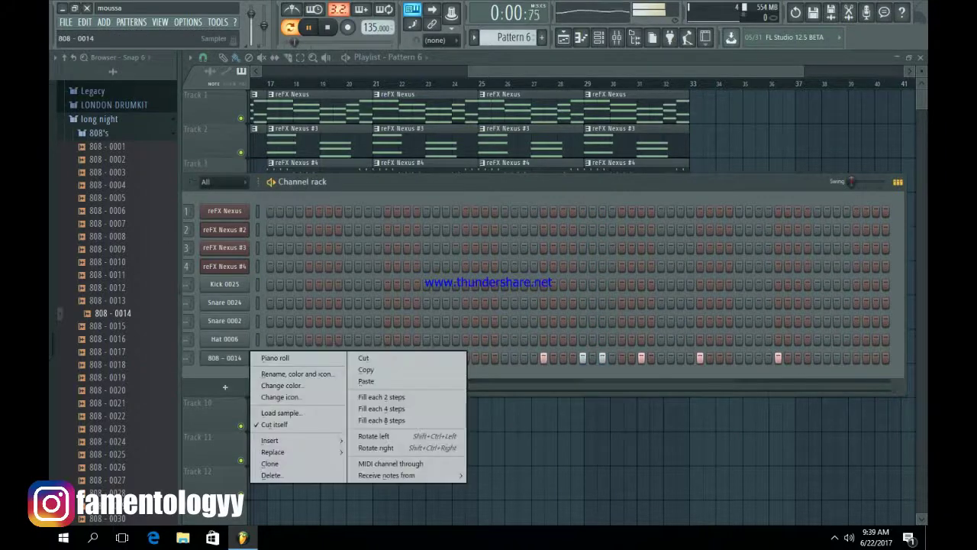
{"action": "left_click", "coordinate": [275, 357]}
{"action": "key", "text": "space"}
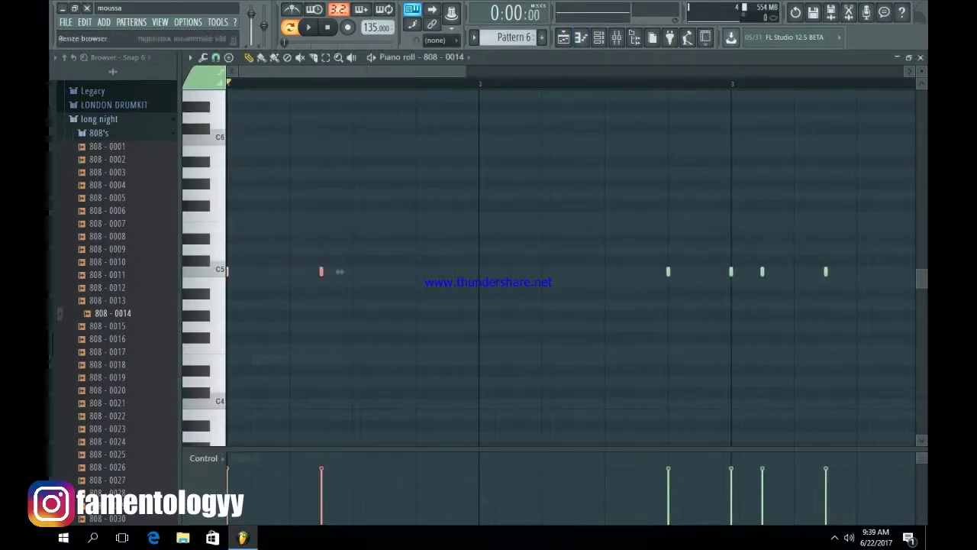
{"action": "left_click_drag", "start_coordinate": [340, 271], "coordinate": [417, 260]}
{"action": "key", "text": "space"}
{"action": "key", "text": "space"}
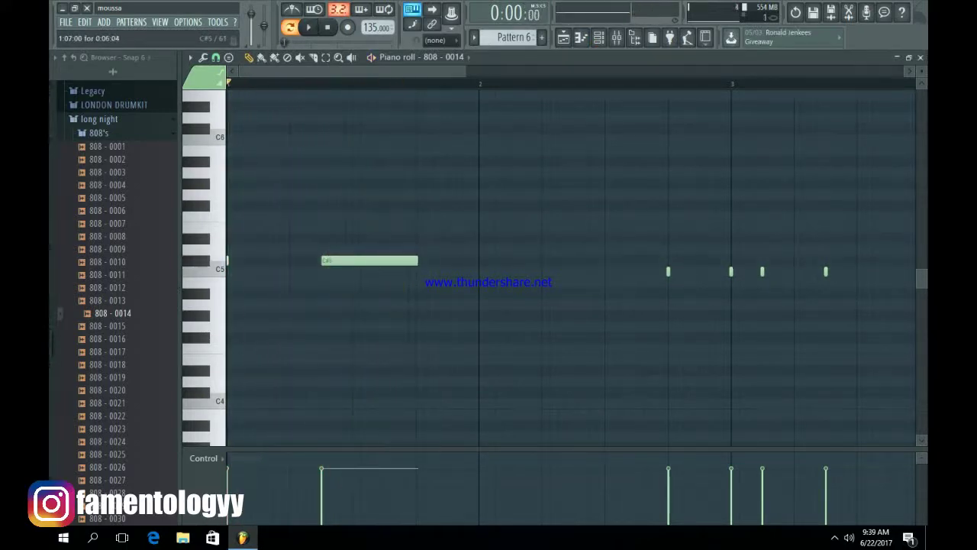
Add a two-step B4 note at the start of bar 2 followed by a two-step A4 note, and play the bassline back.
{"action": "key", "text": "space"}
{"action": "left_click", "coordinate": [485, 283]}
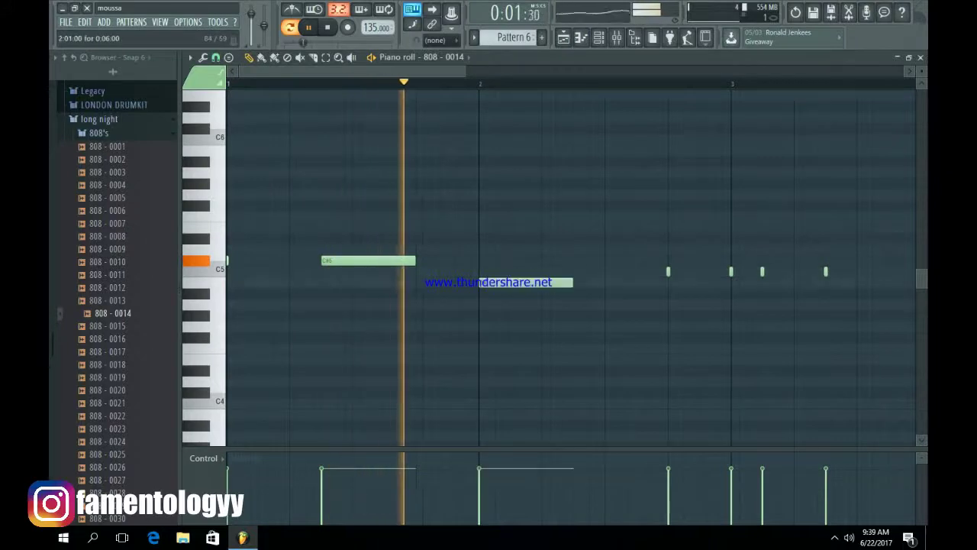
{"action": "key", "text": "space"}
{"action": "left_click_drag", "start_coordinate": [572, 282], "coordinate": [513, 283]}
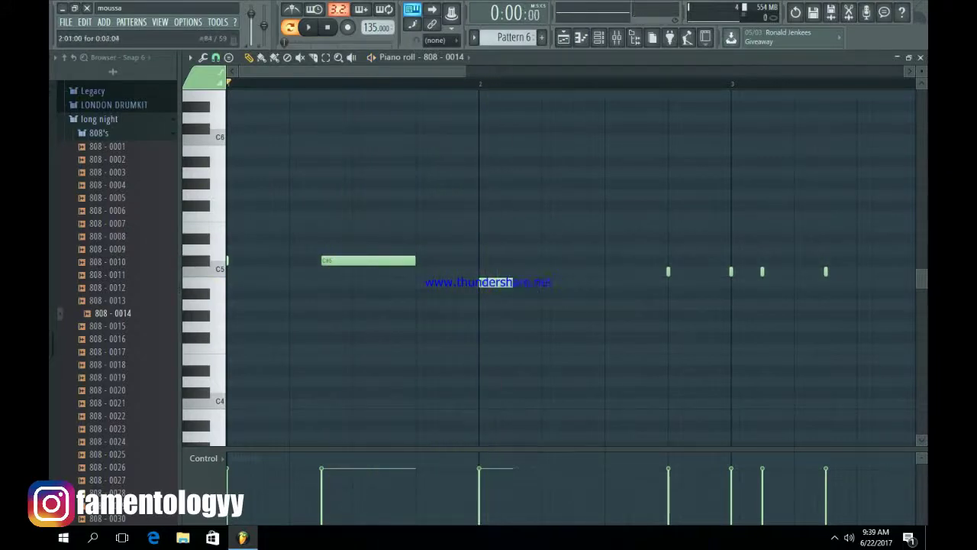
{"action": "left_click", "coordinate": [519, 304]}
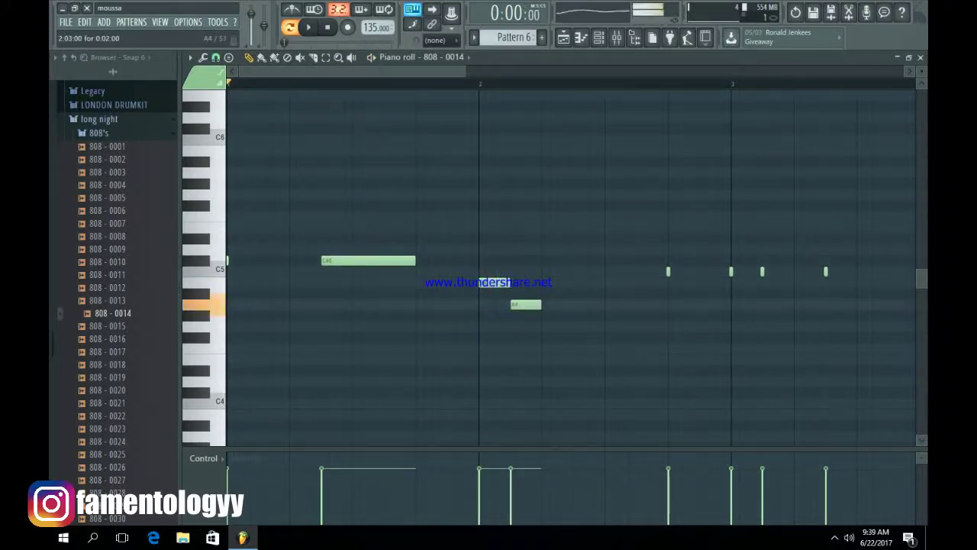
{"action": "key", "text": "space"}
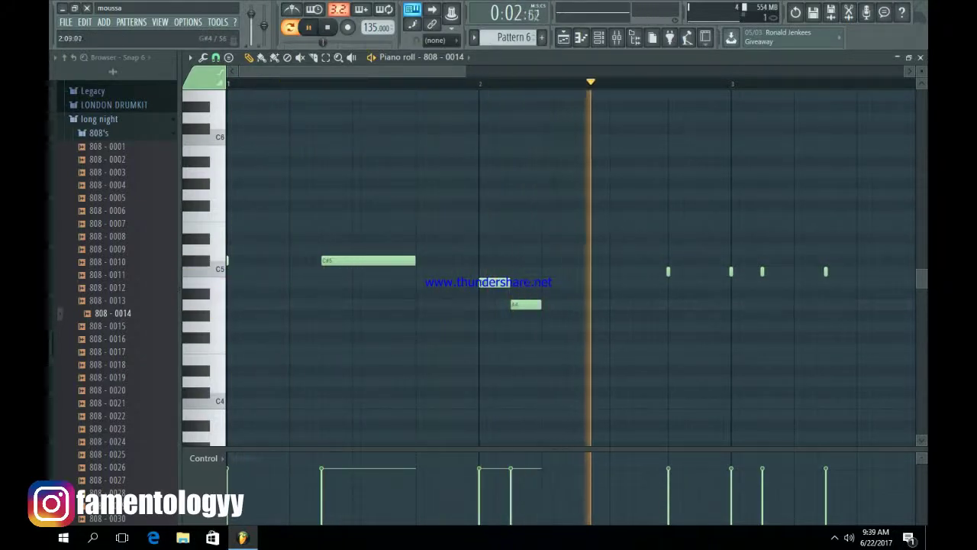
{"action": "key", "text": "space"}
Lengthen the notes at bar 2 step 13 and bar 3 steps 1 and 3, raising the first two to C#5 and the third to D5.
{"action": "left_click_drag", "start_coordinate": [437, 71], "coordinate": [491, 71]}
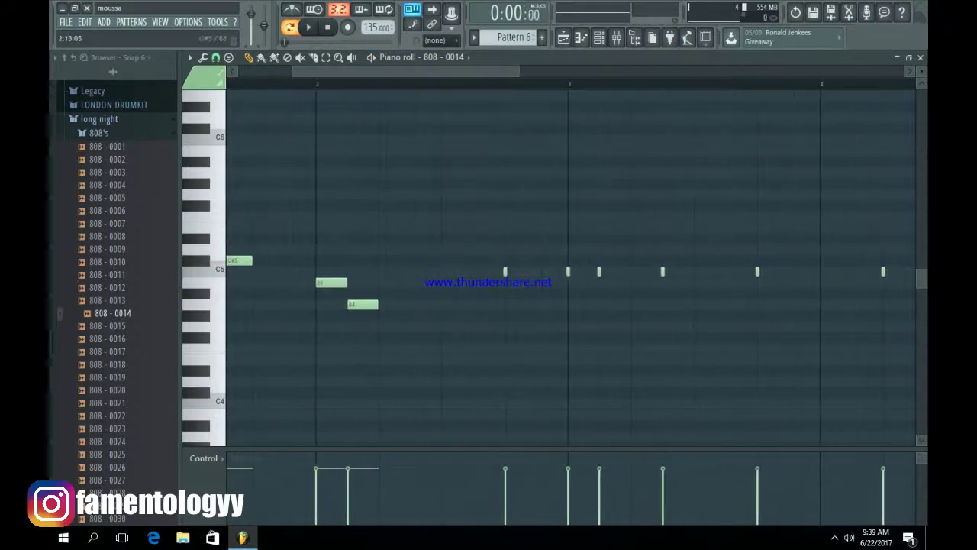
{"action": "left_click", "coordinate": [510, 272]}
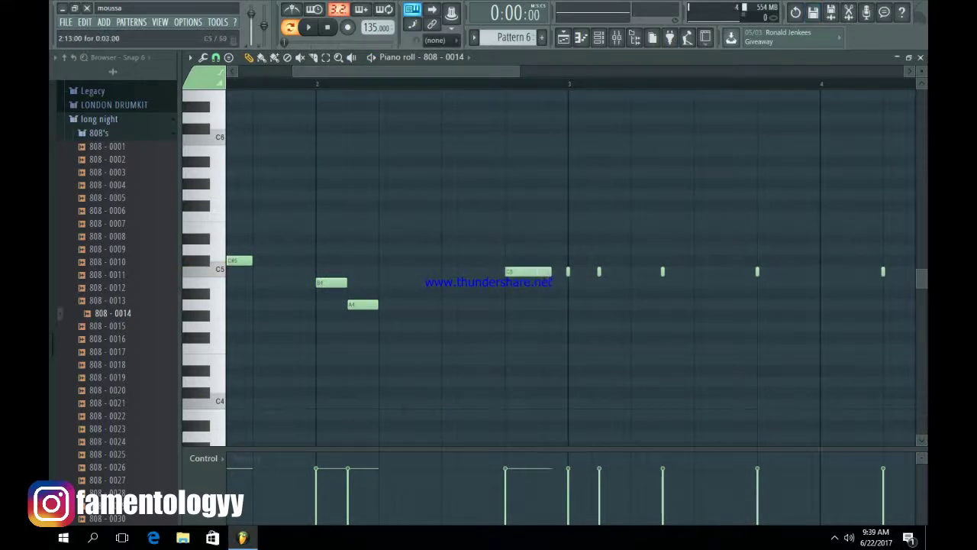
{"action": "left_click_drag", "start_coordinate": [510, 272], "coordinate": [513, 261]}
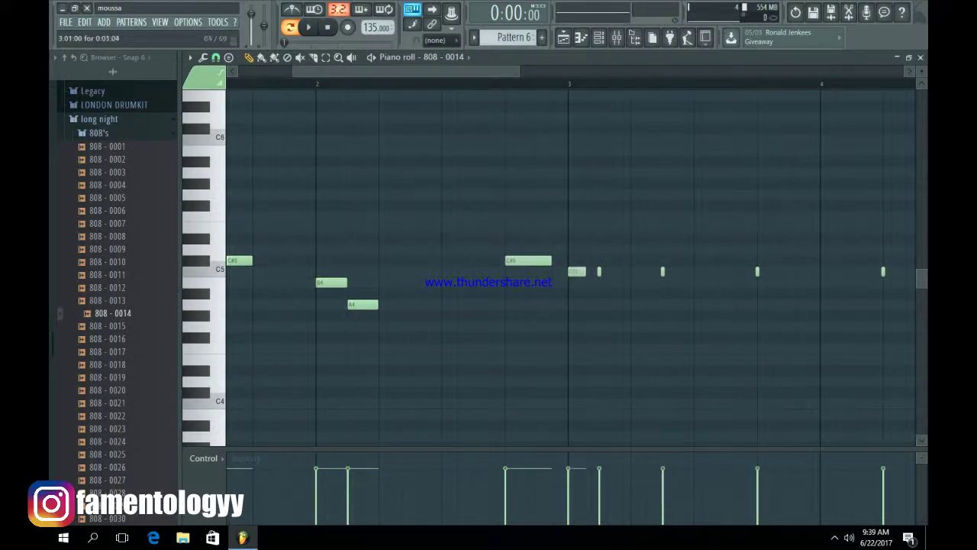
{"action": "left_click_drag", "start_coordinate": [581, 271], "coordinate": [599, 260]}
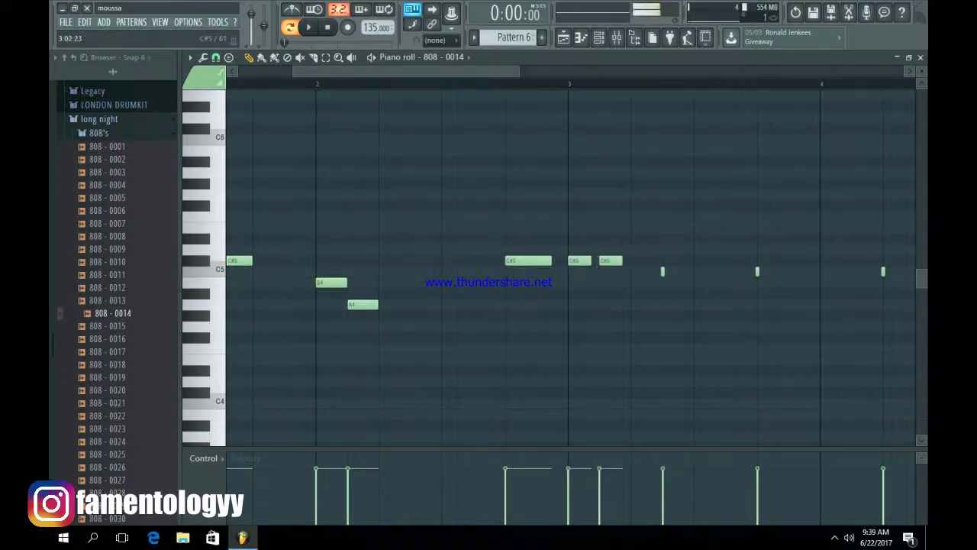
{"action": "mouse_move", "coordinate": [600, 261]}
{"action": "left_mouse_down"}
{"action": "mouse_move", "coordinate": [599, 238]}
{"action": "mouse_move", "coordinate": [599, 250]}
{"action": "left_mouse_up"}
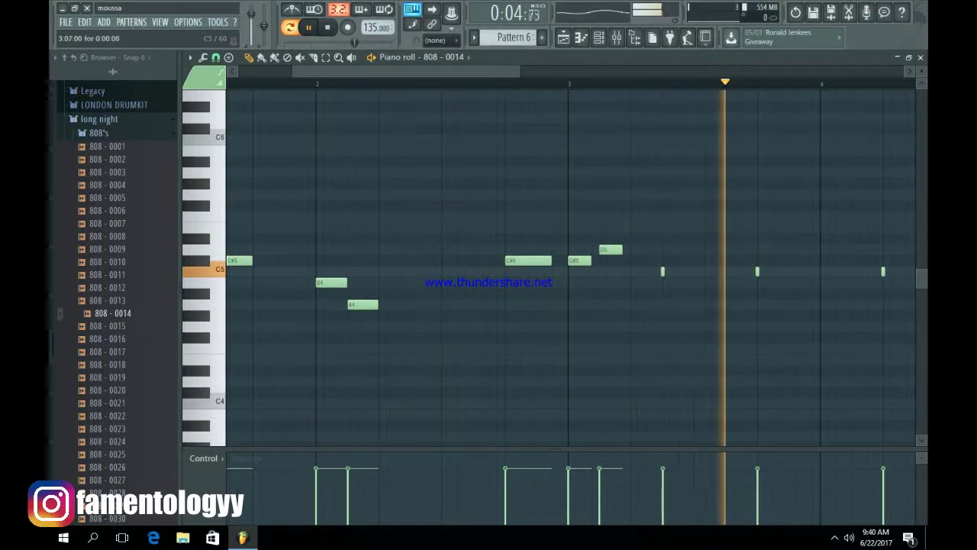
Lengthen the notes at bar 3 steps 7 and 13 and bar 4 step 13, and raise all three to C#5.
{"action": "key", "text": "space"}
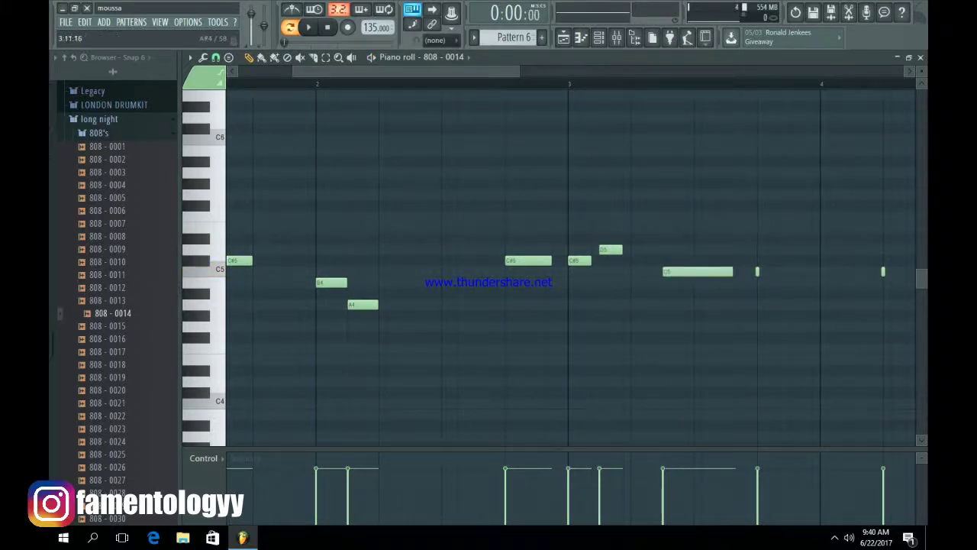
{"action": "left_click_drag", "start_coordinate": [696, 271], "coordinate": [693, 261]}
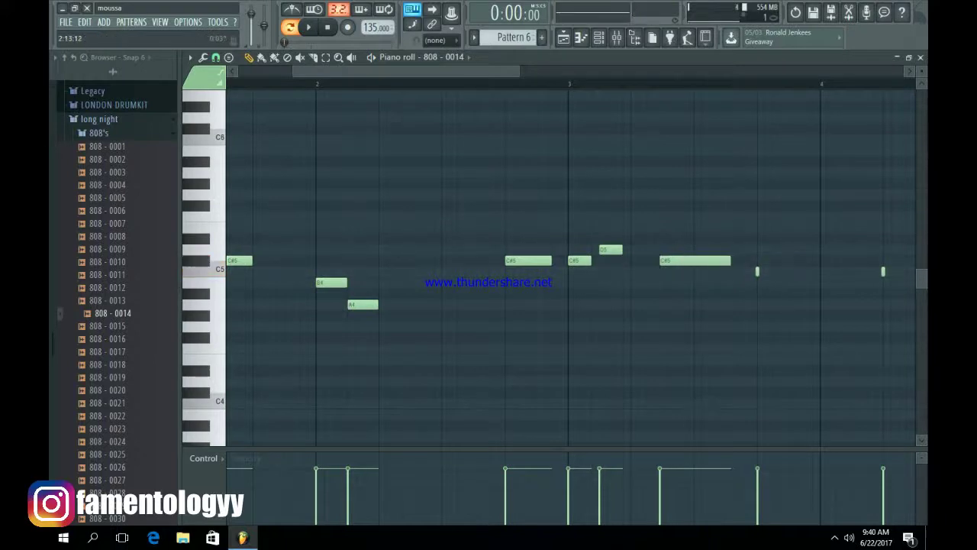
{"action": "scroll", "coordinate": [571, 259], "scroll_direction": "right", "scroll_amount": 3}
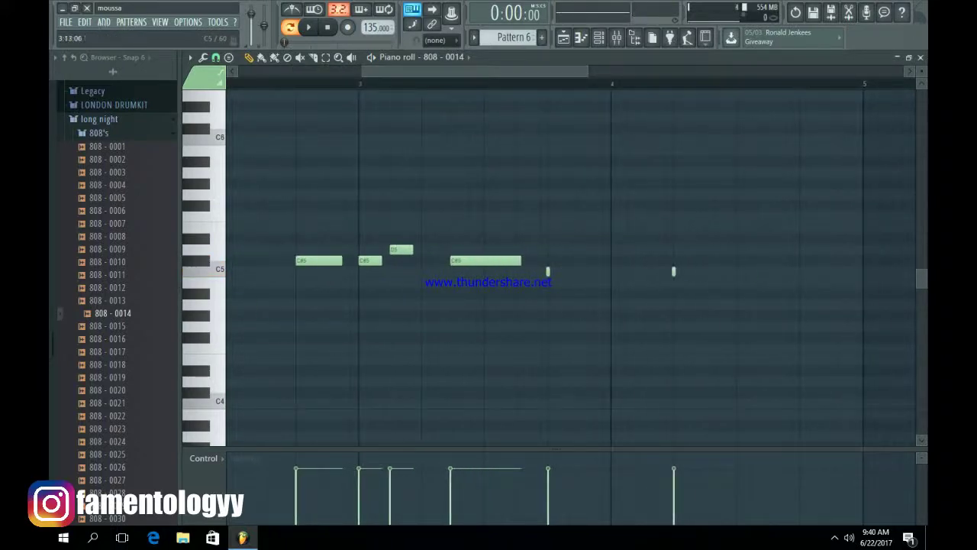
{"action": "left_click_drag", "start_coordinate": [549, 260], "coordinate": [610, 261]}
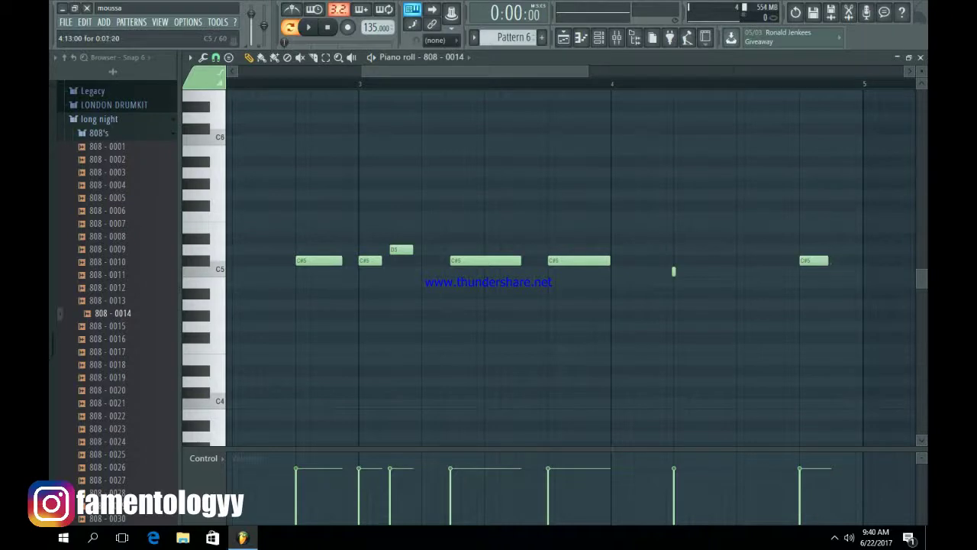
Add a two-step F#5 note at the end of bar 4 and play the bassline from the start.
{"action": "left_click", "coordinate": [835, 228]}
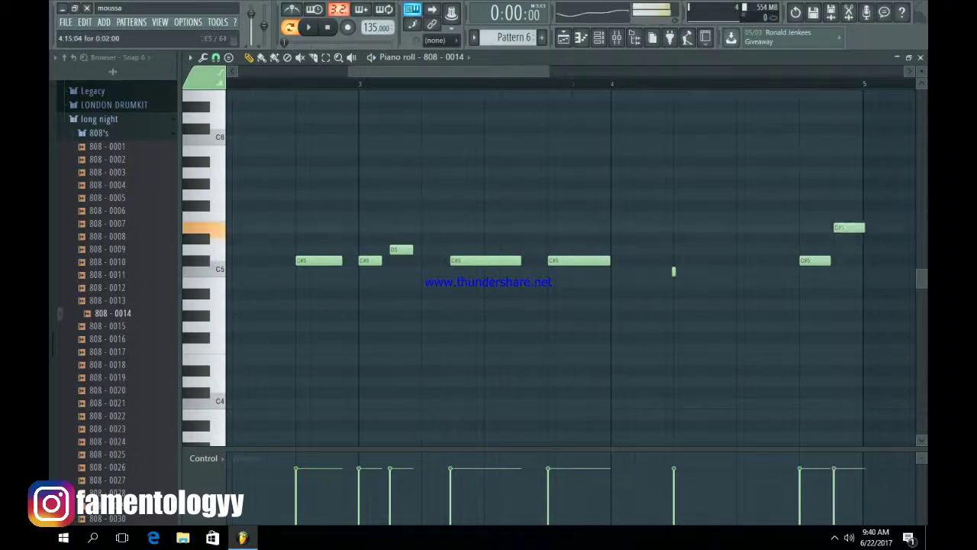
{"action": "left_click_drag", "start_coordinate": [835, 227], "coordinate": [836, 216]}
{"action": "key", "text": "space"}
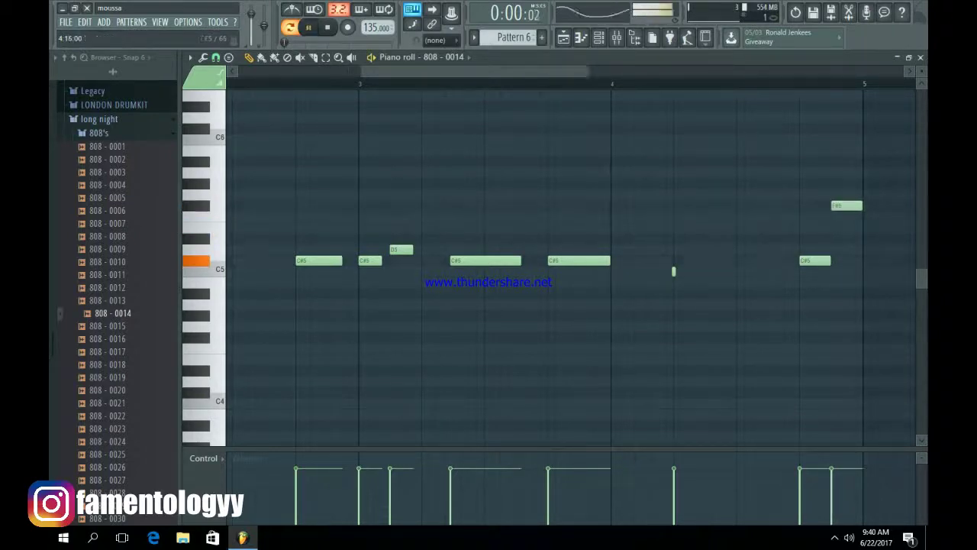
{"action": "left_click_drag", "start_coordinate": [362, 71], "coordinate": [237, 71]}
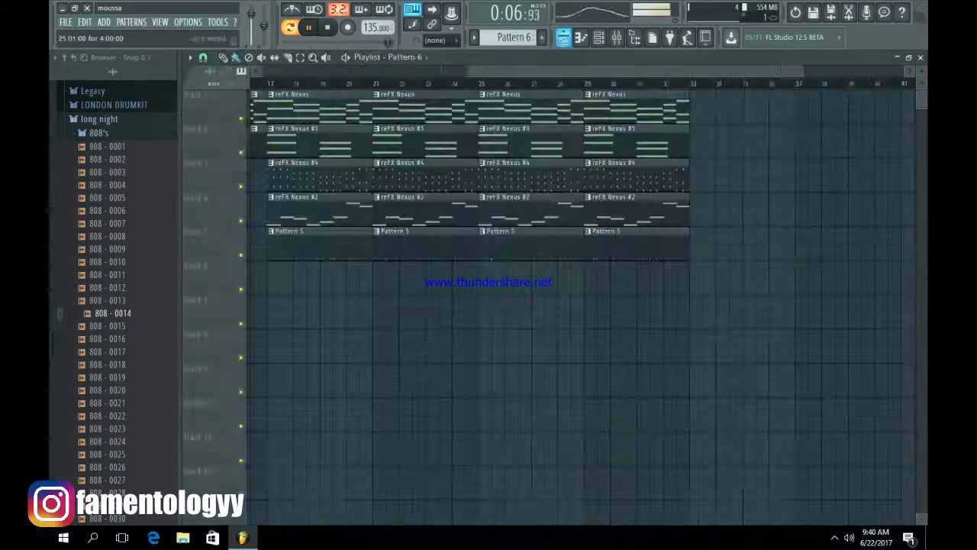
Place a Pattern 6 clip on Track 6 of the playlist at bar 17, under the Pattern 5 clip.
{"action": "key", "text": "F5"}
{"action": "left_click", "coordinate": [270, 280]}
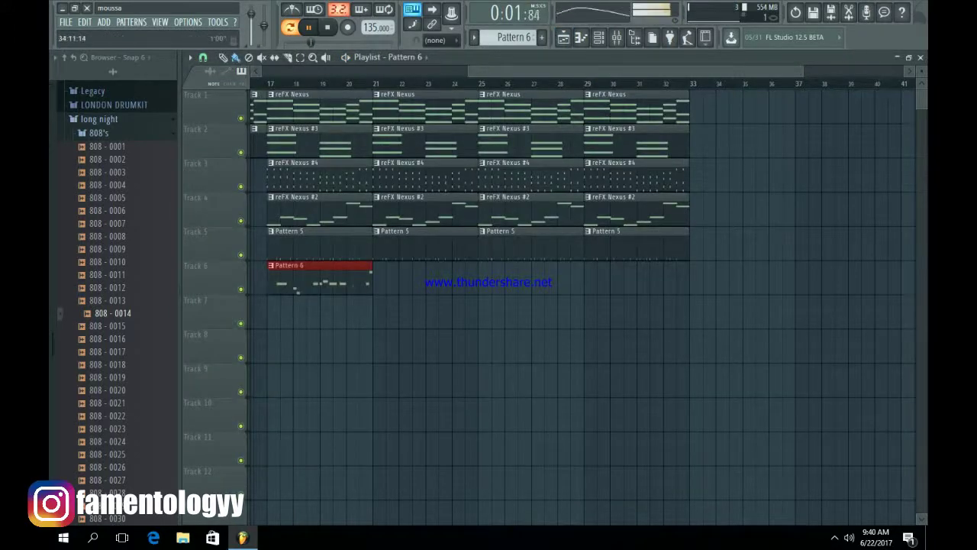
{"action": "left_click_drag", "start_coordinate": [801, 71], "coordinate": [539, 71]}
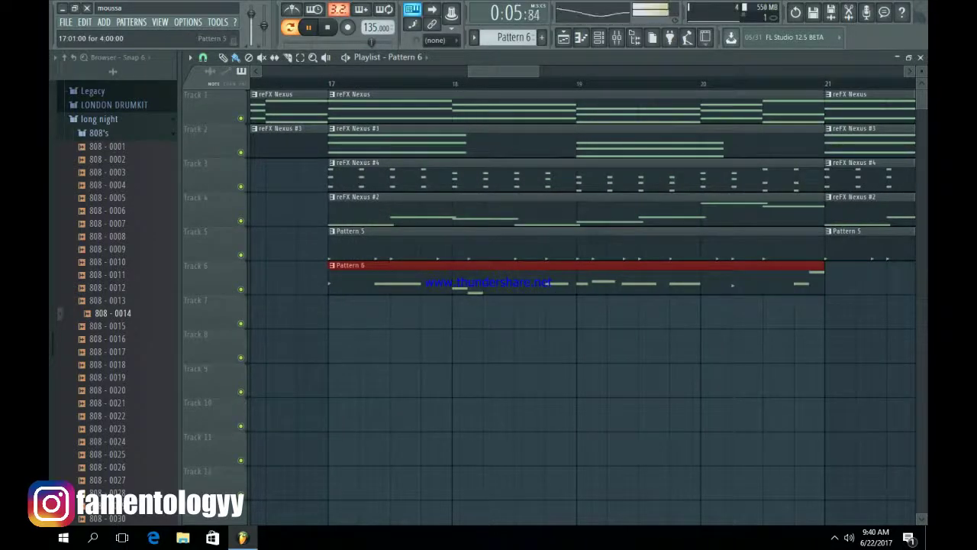
{"action": "left_click_drag", "start_coordinate": [539, 71], "coordinate": [507, 71]}
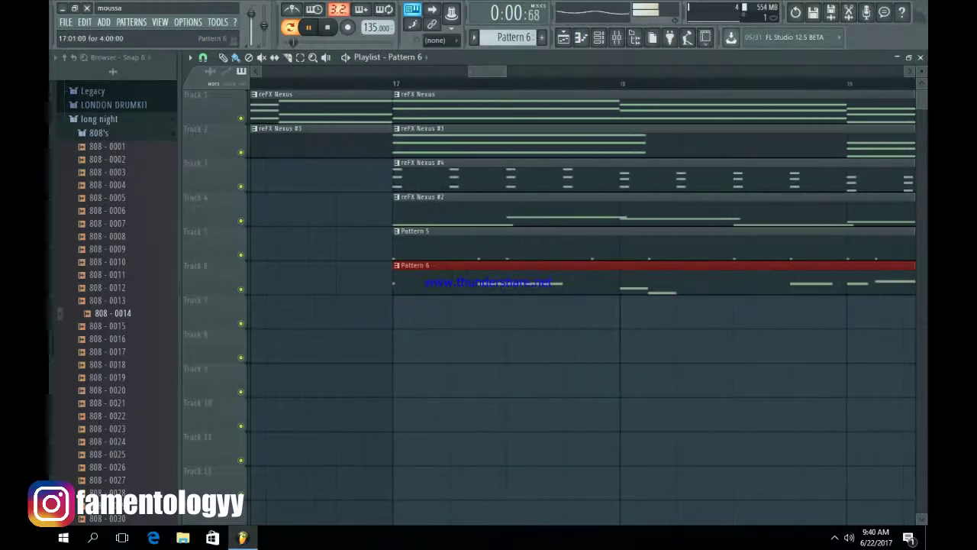
Shorten Pattern 6's C#5 note at bar 1 step 7 to two steps and compare the bassline with Pattern 5 in the playlist.
{"action": "double_click", "coordinate": [492, 273]}
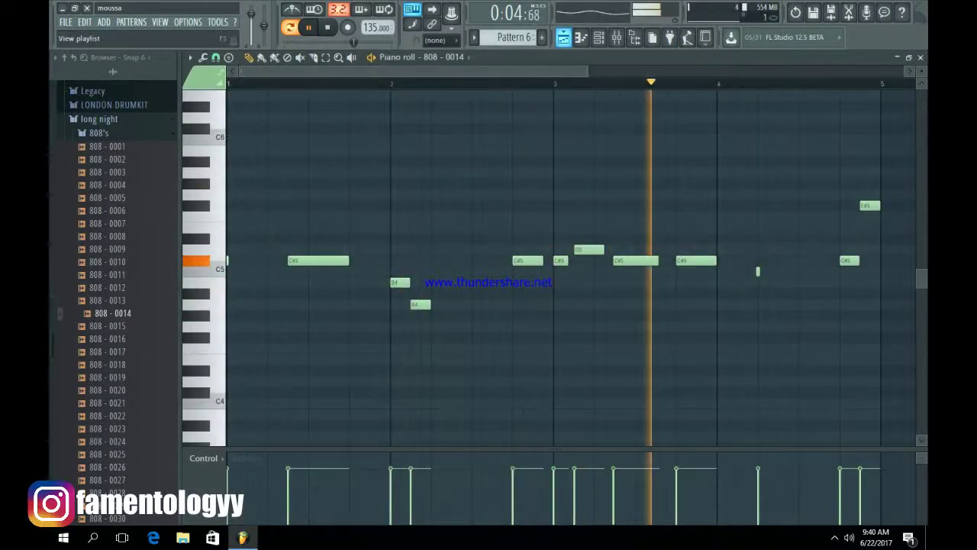
{"action": "left_click", "coordinate": [563, 36]}
{"action": "double_click", "coordinate": [492, 275]}
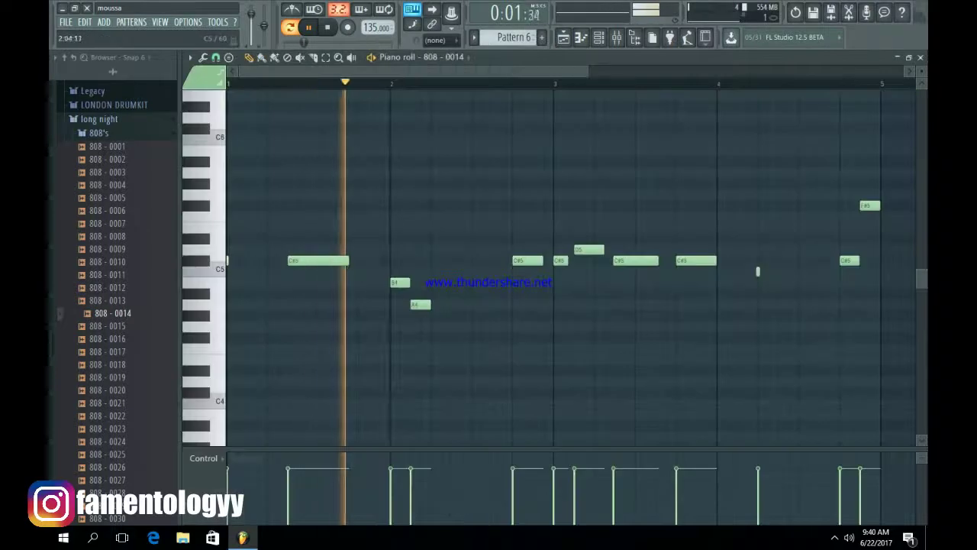
{"action": "left_click_drag", "start_coordinate": [347, 260], "coordinate": [302, 260]}
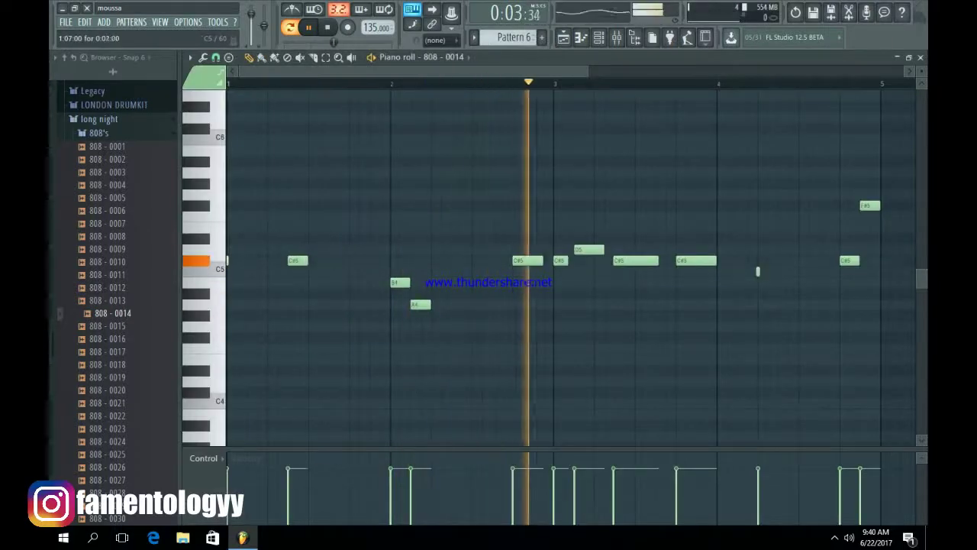
{"action": "left_click", "coordinate": [563, 37]}
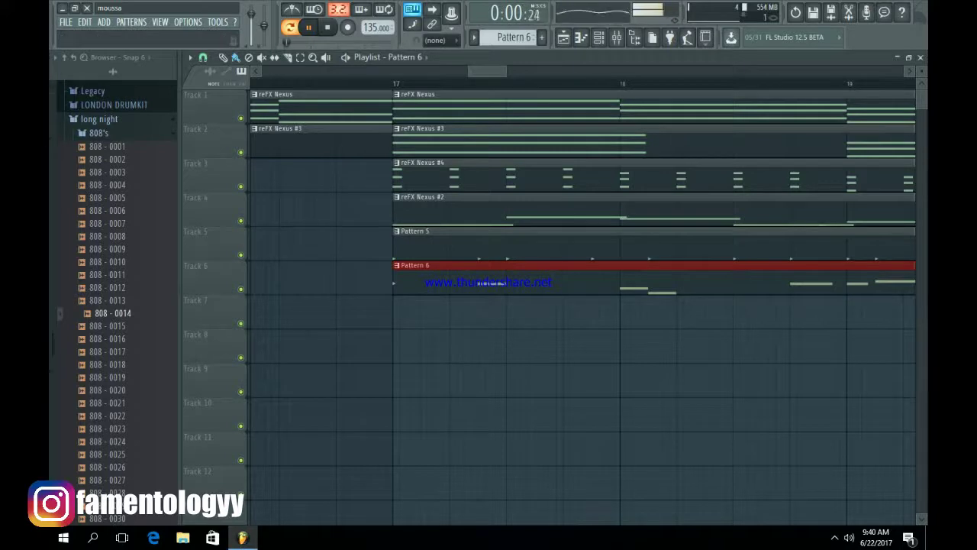
{"action": "double_click", "coordinate": [519, 276]}
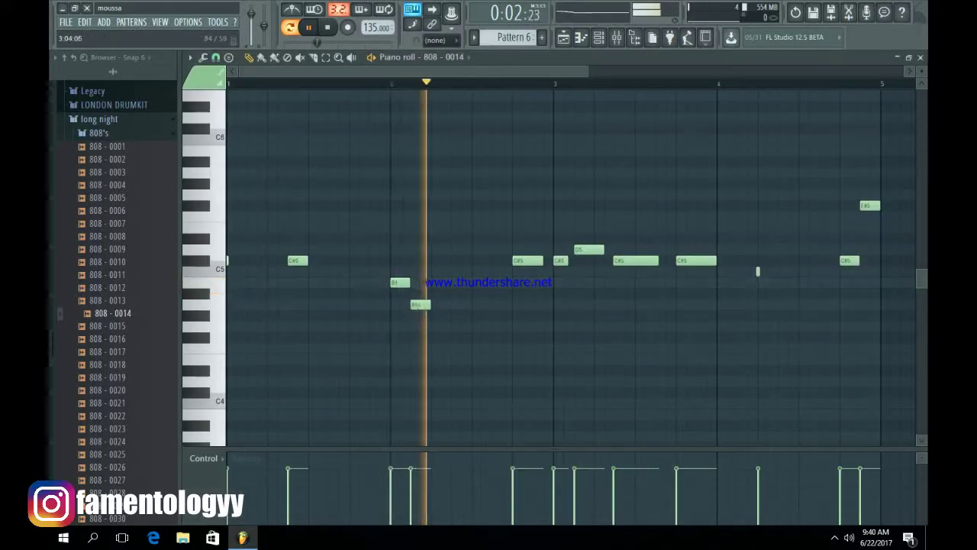
{"action": "key", "text": "F5"}
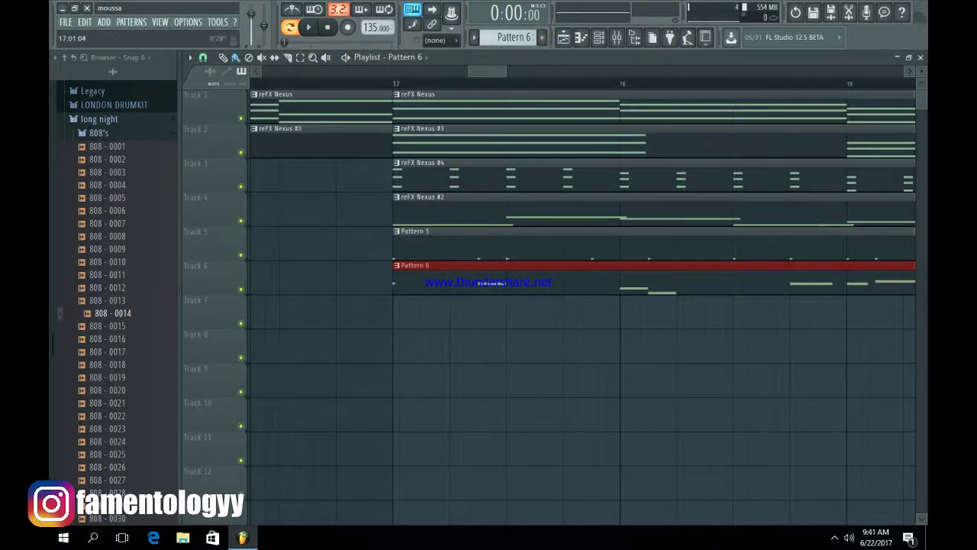
In song mode, solo Track 6, unmute Track 5, and listen to the 808 and drums together from bar 17.
{"action": "key", "text": "l"}
{"action": "right_click", "coordinate": [234, 285]}
{"action": "right_click", "coordinate": [241, 289]}
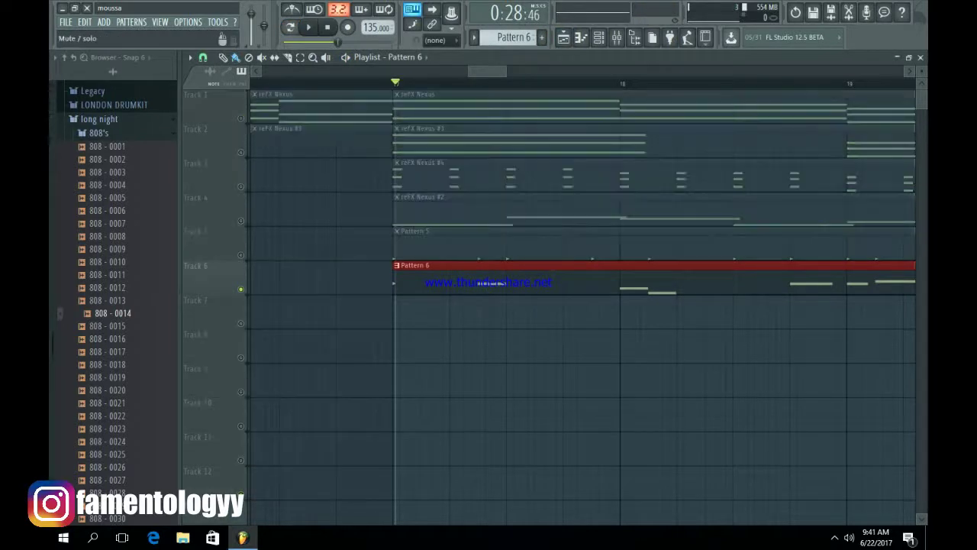
{"action": "left_click", "coordinate": [241, 255]}
{"action": "key", "text": "space"}
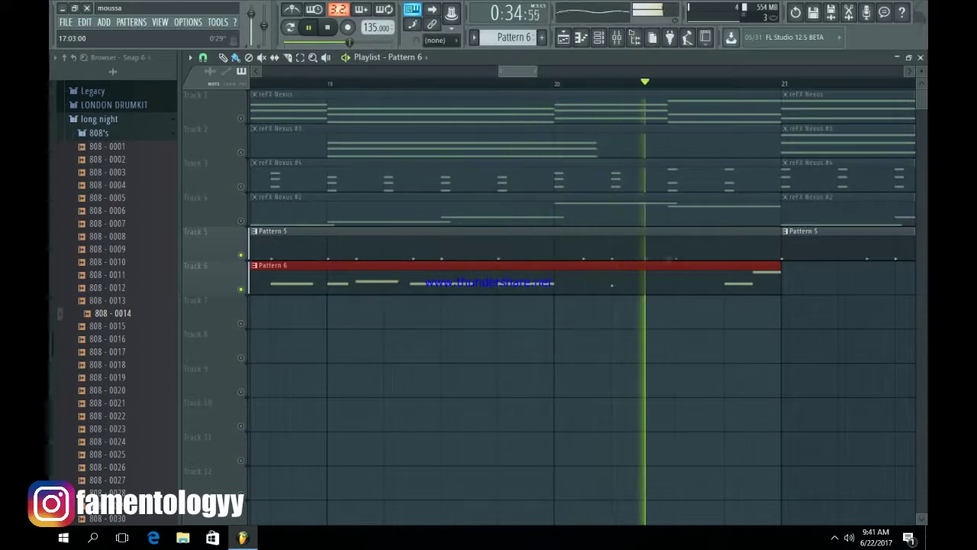
{"action": "key", "text": "space"}
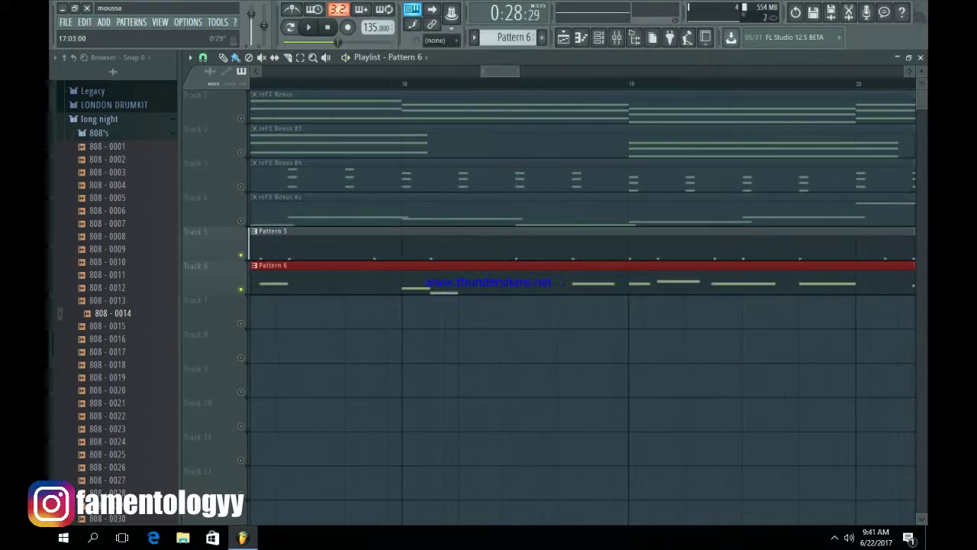
Duplicate the Pattern 6 clip three times on Track 6 to fill the playlist through the end of bar 32.
{"action": "left_click_drag", "start_coordinate": [518, 71], "coordinate": [656, 71]}
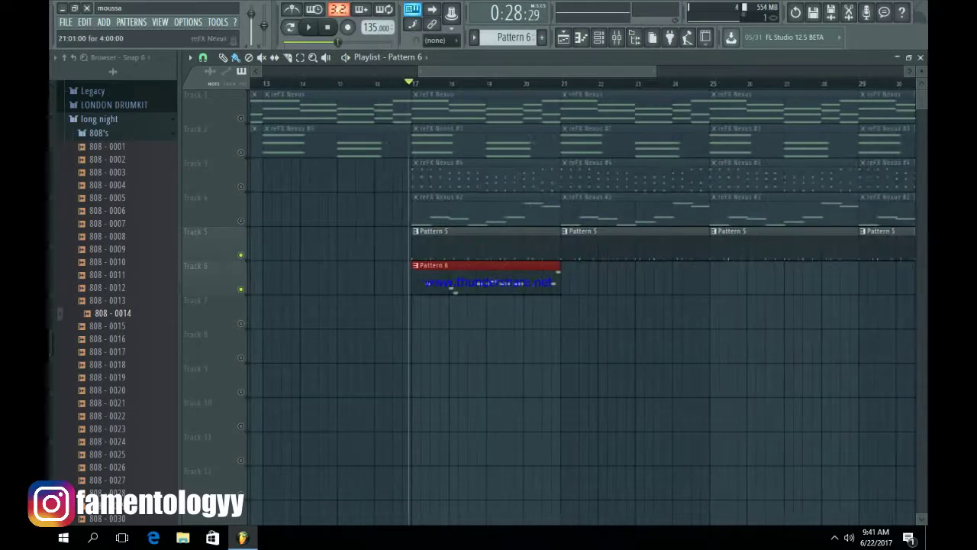
{"action": "key", "text": "ctrl+b"}
{"action": "key", "text": "ctrl+b"}
{"action": "key", "text": "ctrl+b"}
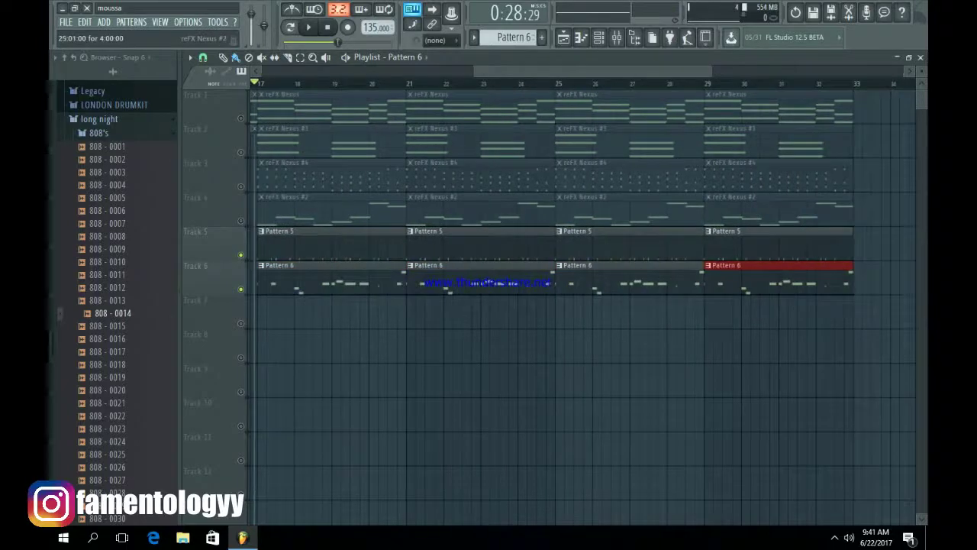
Route the Kick 0025, Snare 0024, Snare 0002, Hat 0006 and 808 - 0014 channels to consecutive mixer tracks starting at Insert 5.
{"action": "key", "text": "F6"}
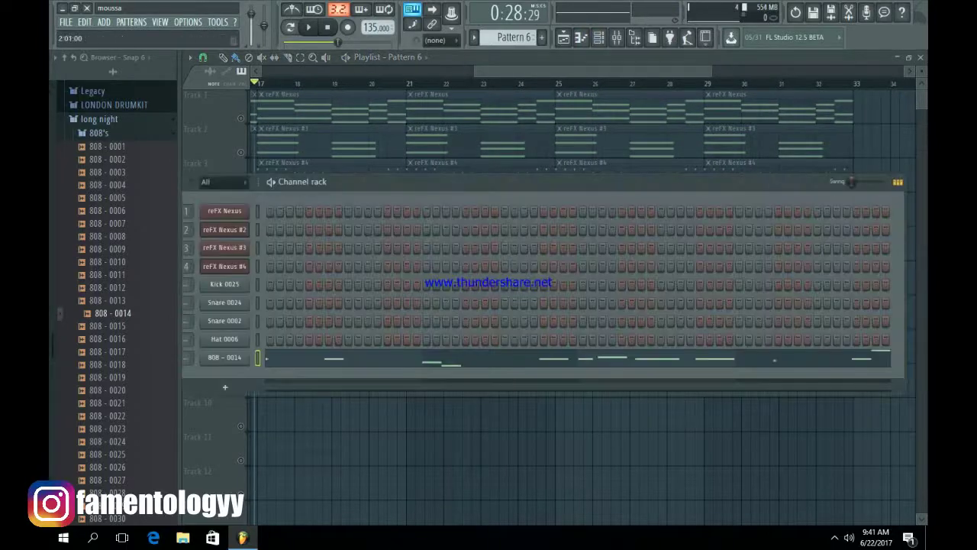
{"action": "left_click", "coordinate": [420, 358]}
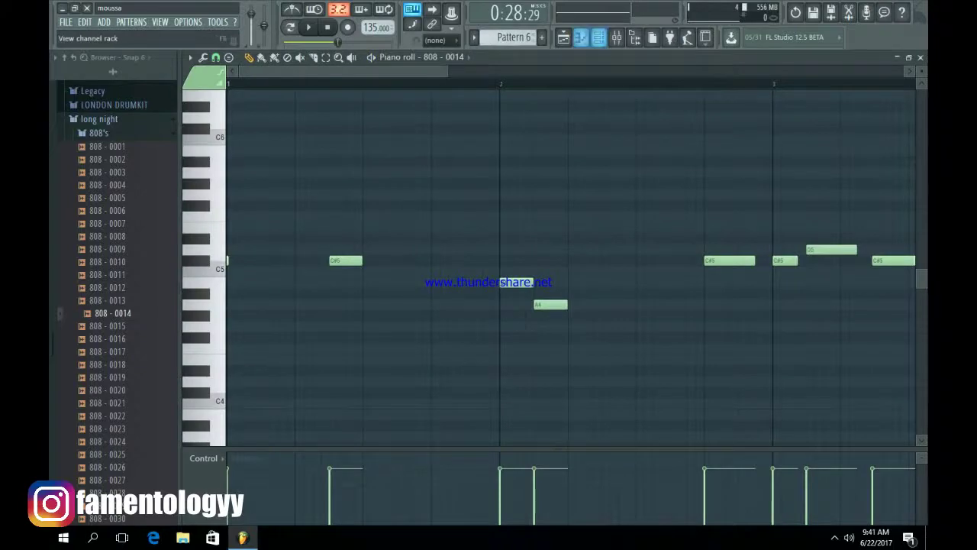
{"action": "left_click", "coordinate": [598, 38]}
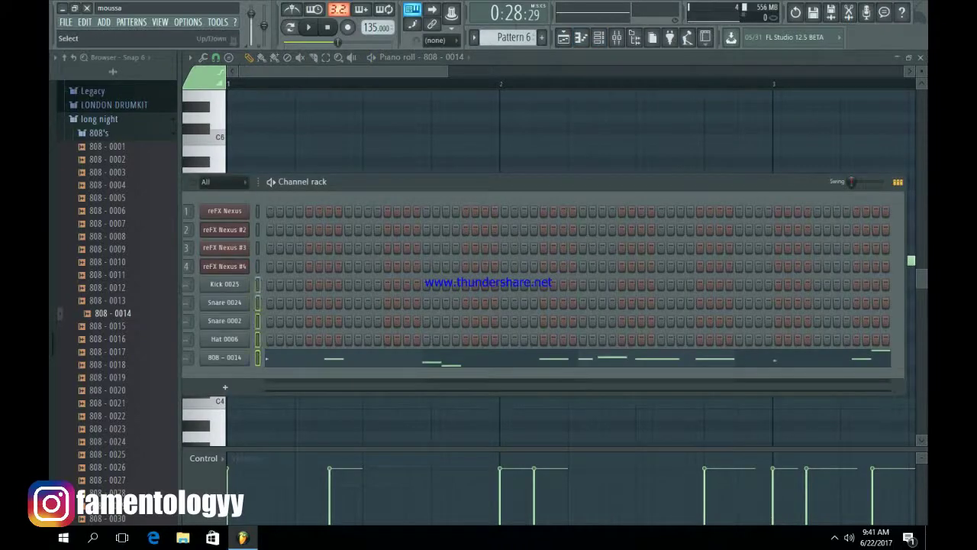
{"action": "left_click", "coordinate": [616, 37]}
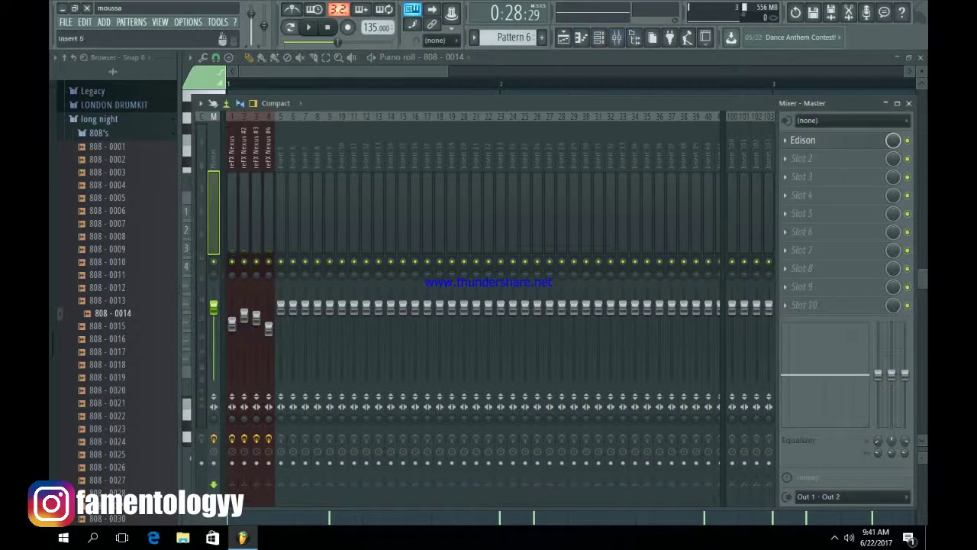
{"action": "right_click", "coordinate": [282, 116]}
{"action": "mouse_move", "coordinate": [343, 211]}
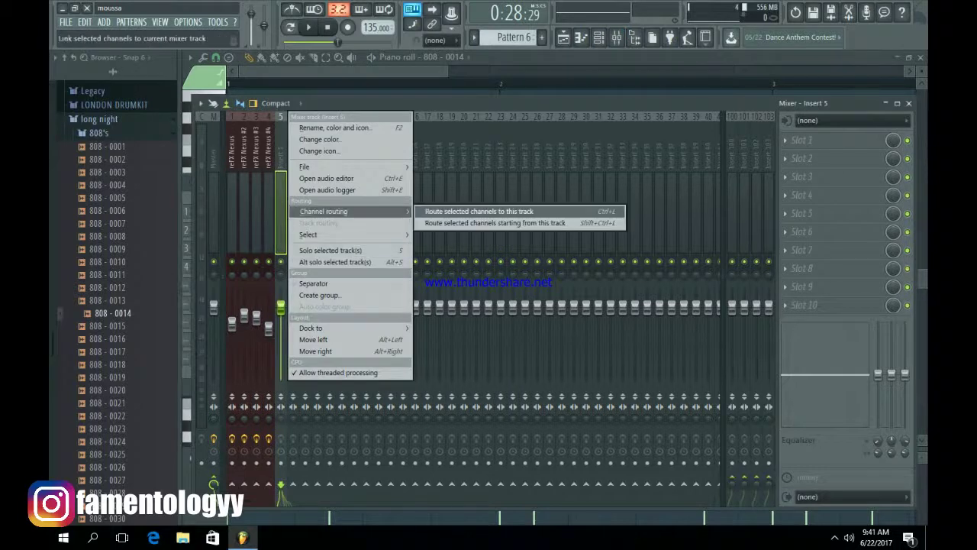
{"action": "left_click", "coordinate": [489, 223]}
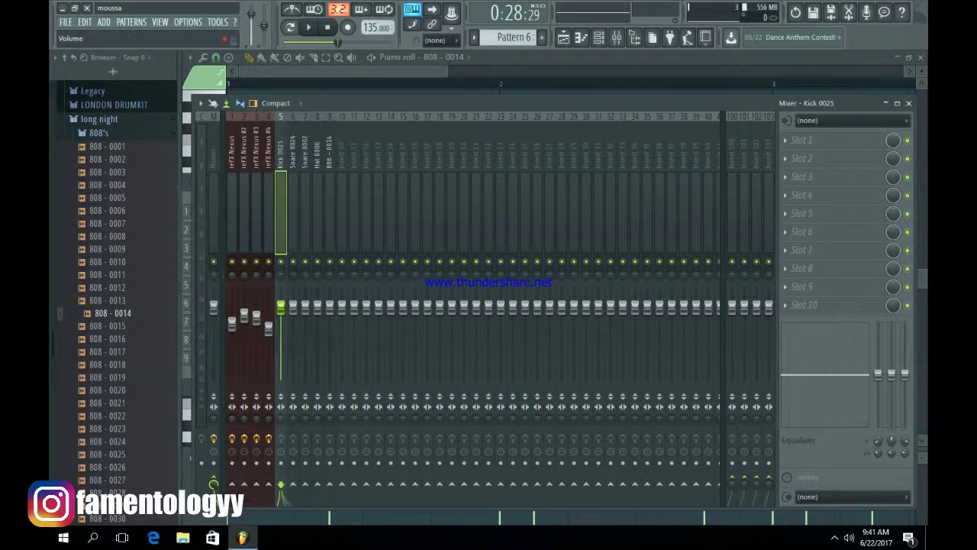
Lower the mixer faders of the kick to about 95%, and of both snares, the hat and the 808.
{"action": "mouse_move", "coordinate": [292, 306]}
{"action": "left_mouse_down"}
{"action": "mouse_move", "coordinate": [305, 321]}
{"action": "mouse_move", "coordinate": [281, 307]}
{"action": "left_mouse_up"}
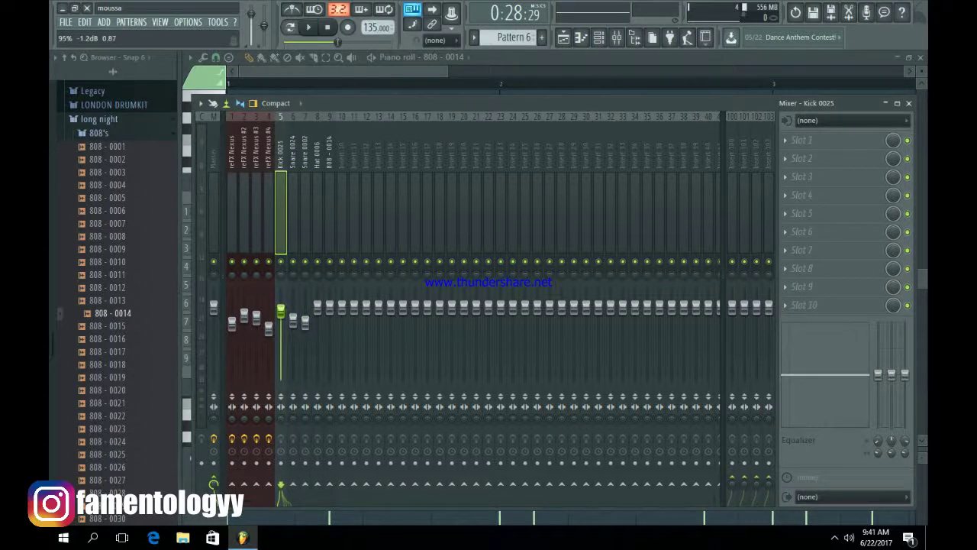
{"action": "left_click", "coordinate": [318, 306]}
{"action": "mouse_move", "coordinate": [330, 306]}
{"action": "left_mouse_down"}
{"action": "mouse_move", "coordinate": [318, 311]}
{"action": "mouse_move", "coordinate": [330, 314]}
{"action": "left_mouse_up"}
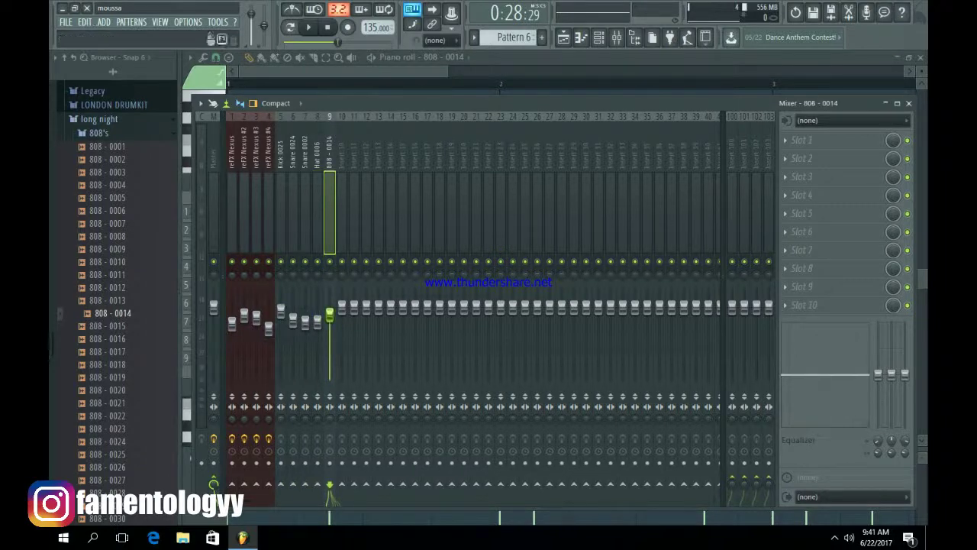
Enlarge the velocity lane in the 808 - 0014 piano roll and raise the velocities of selected notes while the song plays.
{"action": "key", "text": "F6"}
{"action": "key", "text": "F7"}
{"action": "key", "text": "F7"}
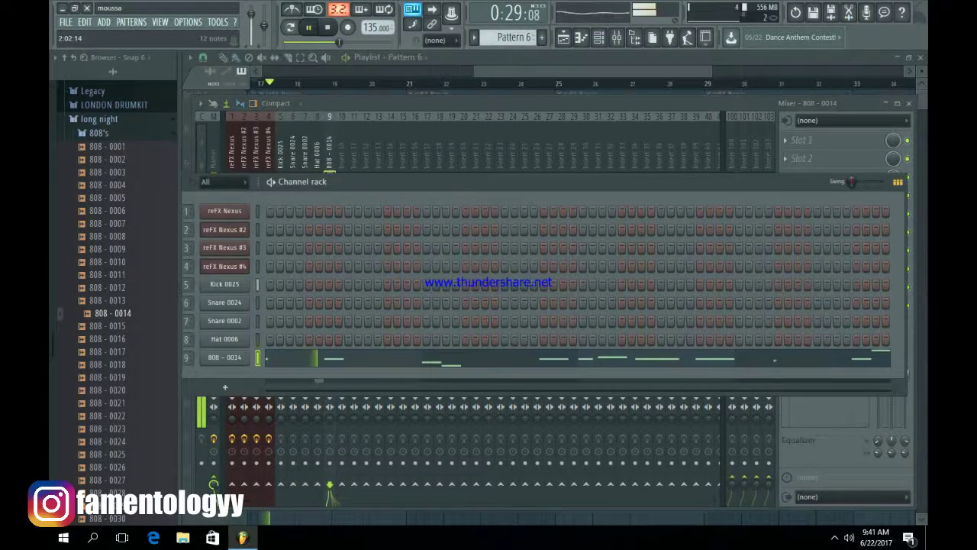
{"action": "scroll", "coordinate": [569, 267], "scroll_direction": "down", "scroll_amount": 6}
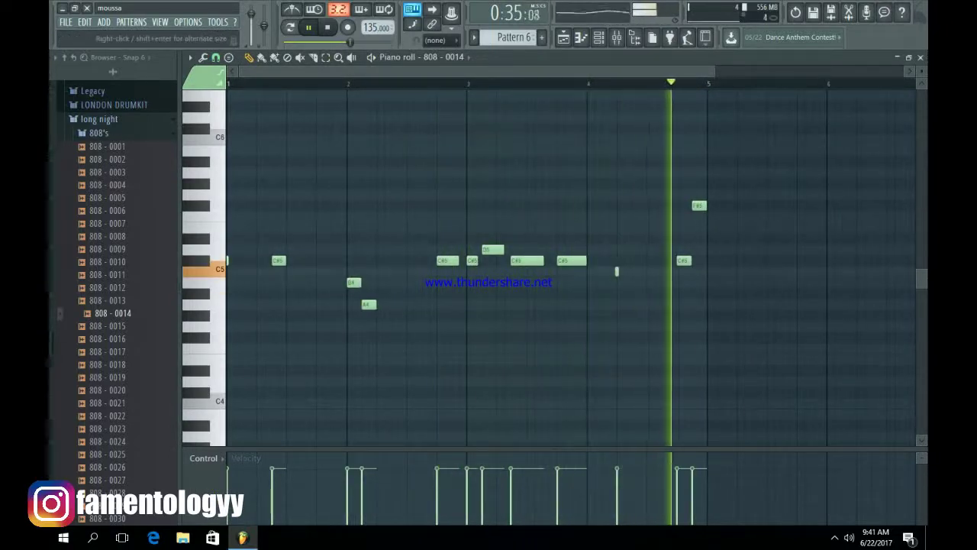
{"action": "left_click_drag", "start_coordinate": [559, 449], "coordinate": [560, 268]}
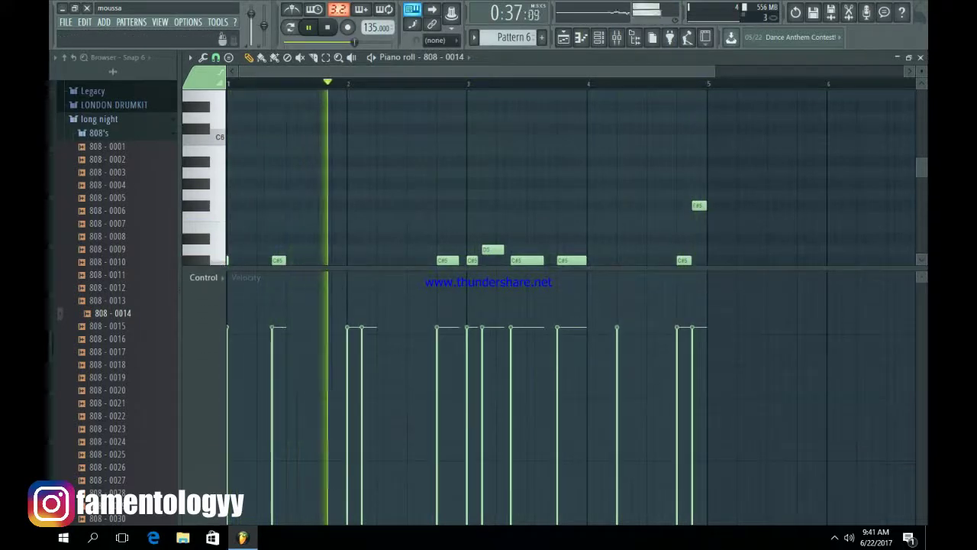
{"action": "left_click", "coordinate": [362, 320]}
{"action": "left_click", "coordinate": [482, 303]}
{"action": "left_click", "coordinate": [558, 309]}
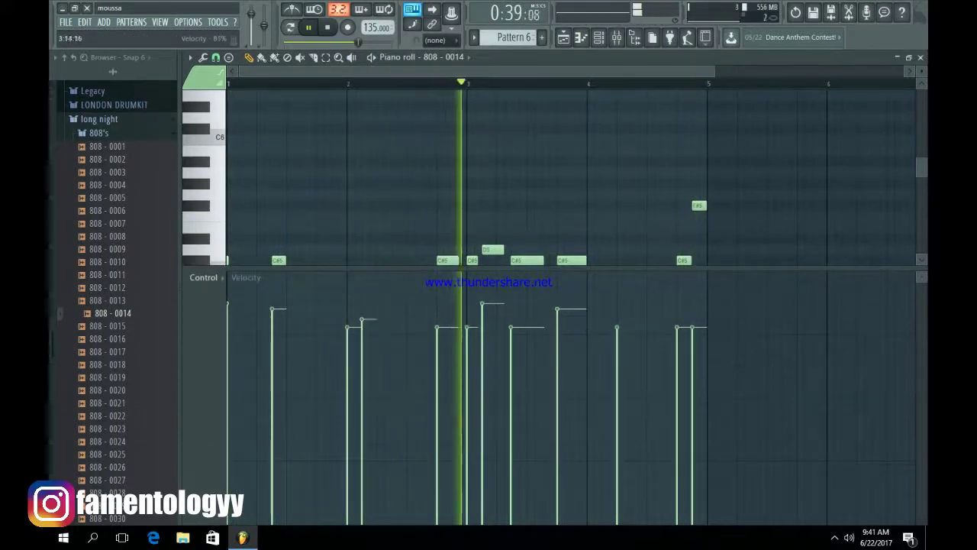
{"action": "left_click", "coordinate": [693, 287]}
{"action": "left_click", "coordinate": [436, 314]}
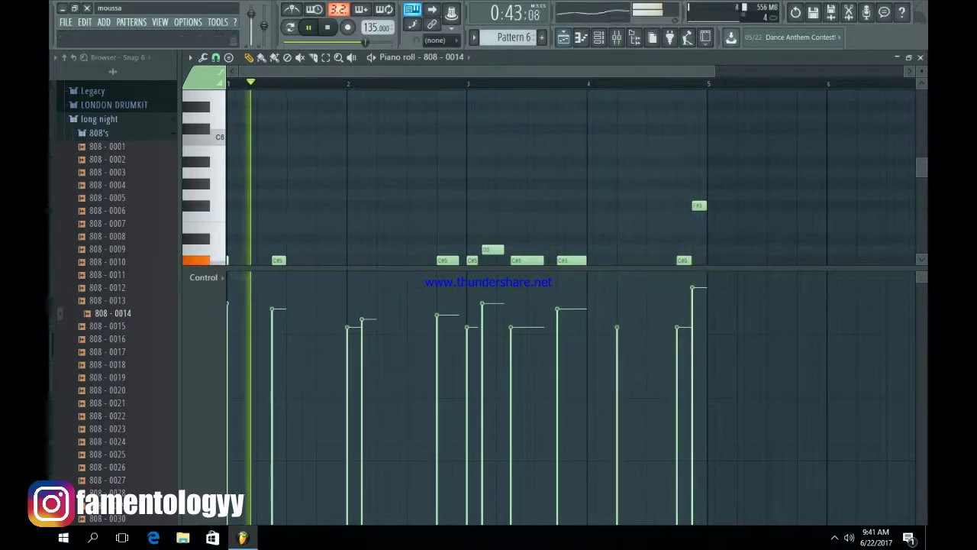
{"action": "left_click", "coordinate": [693, 303]}
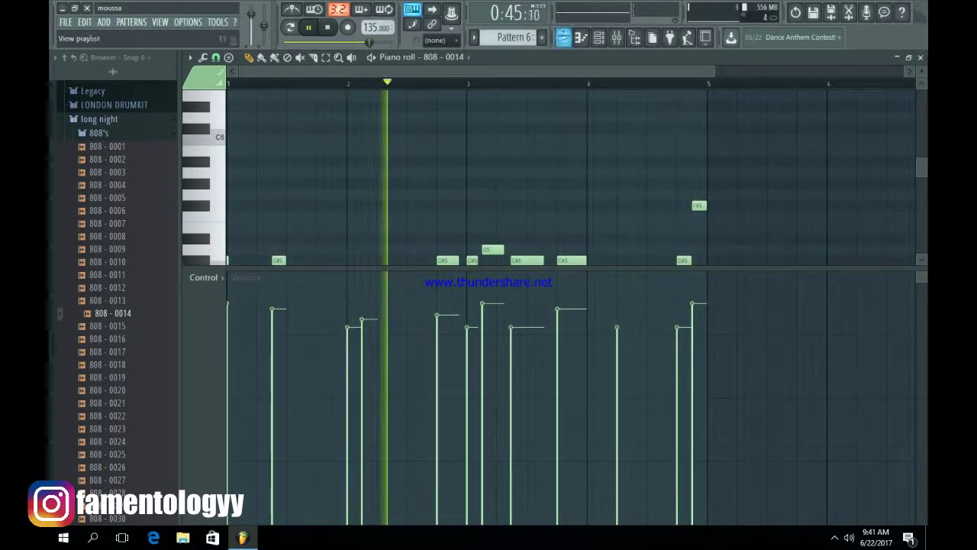
Stop playback, create Pattern 7 and fill the Hat 0006 channel every 2 steps.
{"action": "left_click", "coordinate": [581, 37]}
{"action": "left_click", "coordinate": [563, 37]}
{"action": "key", "text": "space"}
{"action": "left_click", "coordinate": [598, 36]}
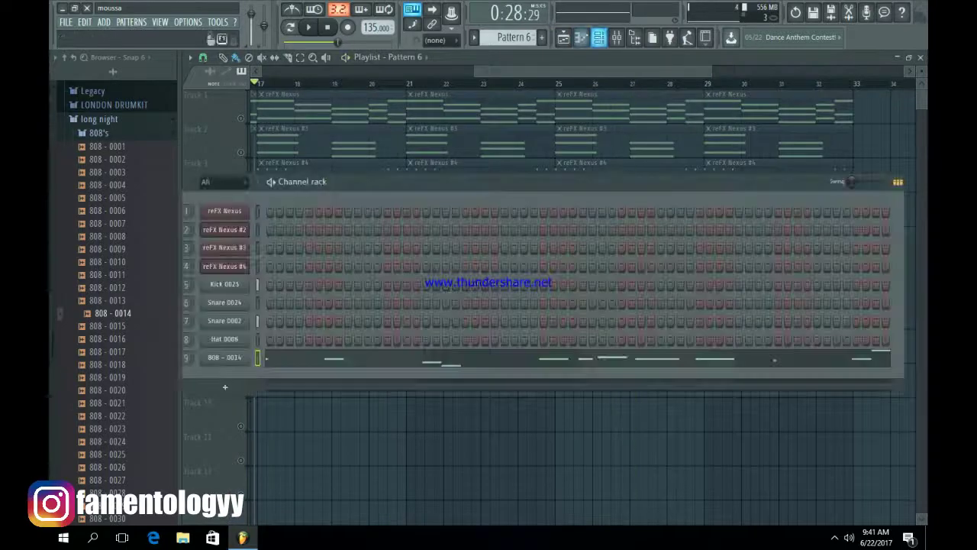
{"action": "left_click", "coordinate": [542, 36]}
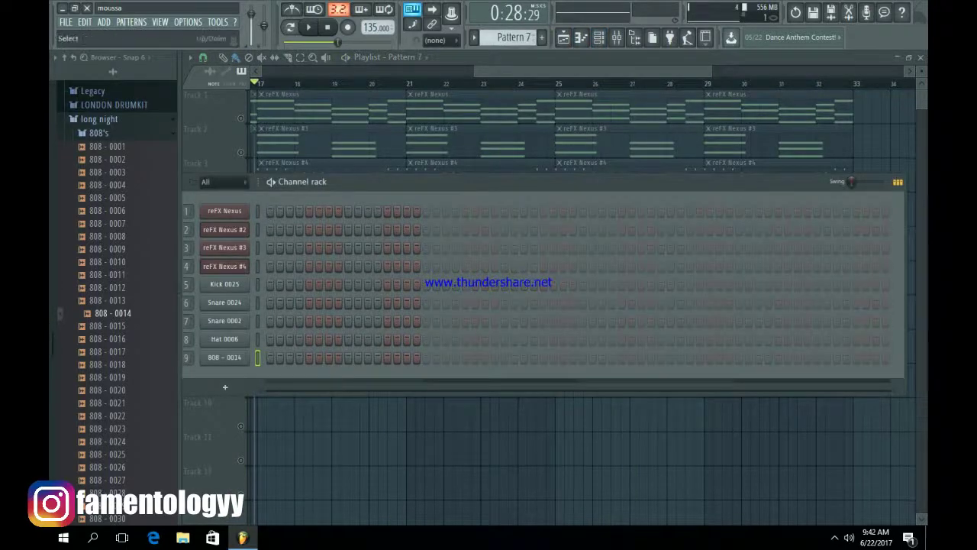
{"action": "right_click", "coordinate": [248, 336]}
{"action": "left_click", "coordinate": [381, 378]}
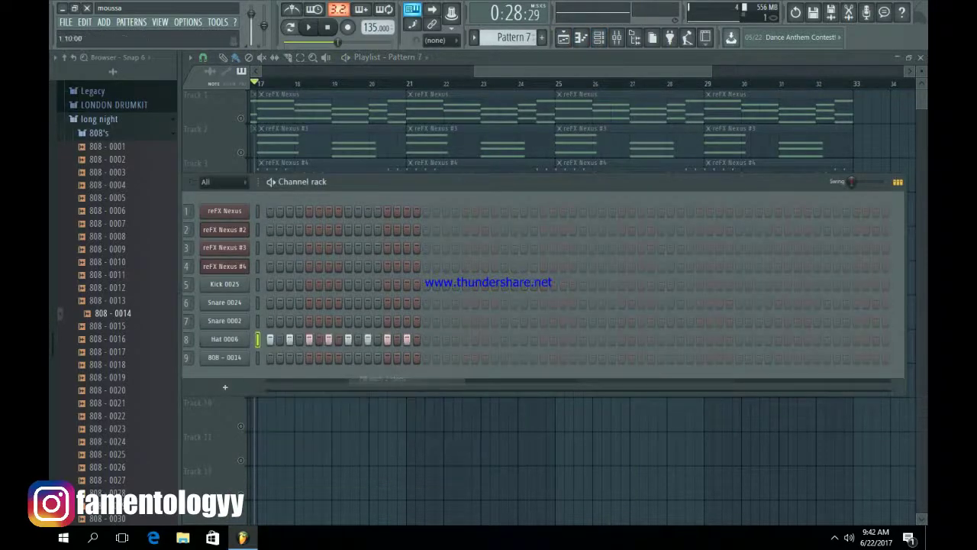
Send the Hat 0006 steps to the piano roll, shrink the velocity lane and audition the hats on C#5.
{"action": "right_click", "coordinate": [248, 338]}
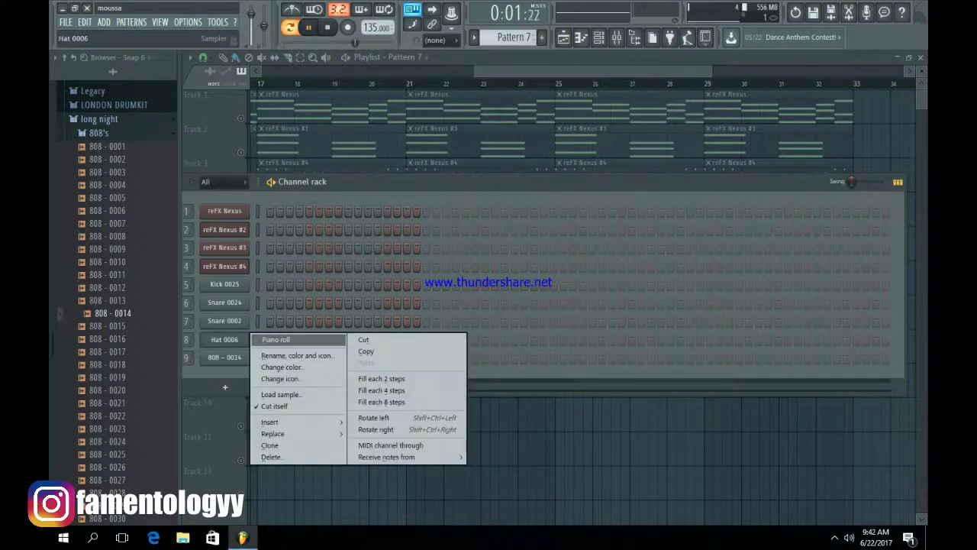
{"action": "left_click", "coordinate": [275, 341]}
{"action": "left_click_drag", "start_coordinate": [436, 267], "coordinate": [437, 462]}
{"action": "left_click_drag", "start_coordinate": [437, 331], "coordinate": [252, 260]}
{"action": "key", "text": "space"}
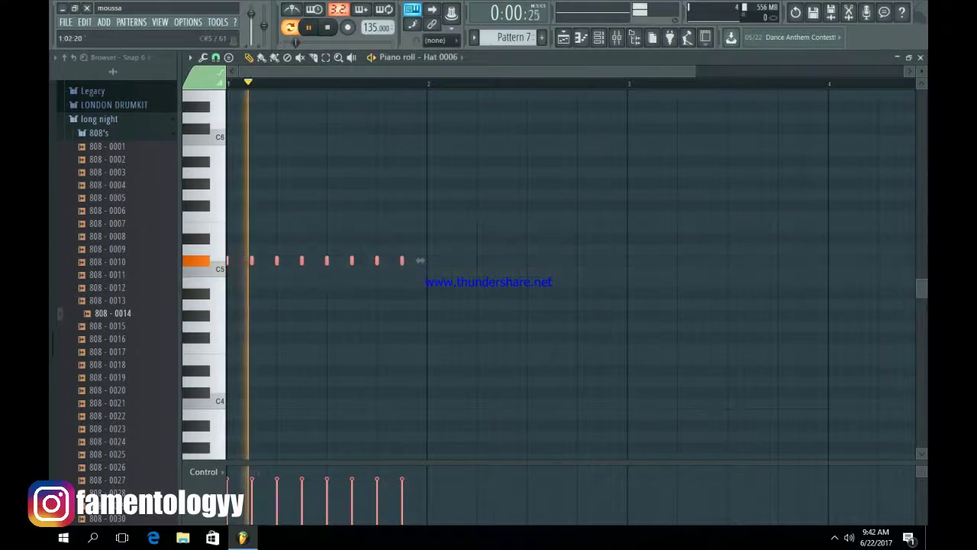
Lengthen the hat note at bar 1 step 13 to two steps, chop it into a rapid roll and play it back.
{"action": "left_click", "coordinate": [388, 261]}
{"action": "key", "text": "space"}
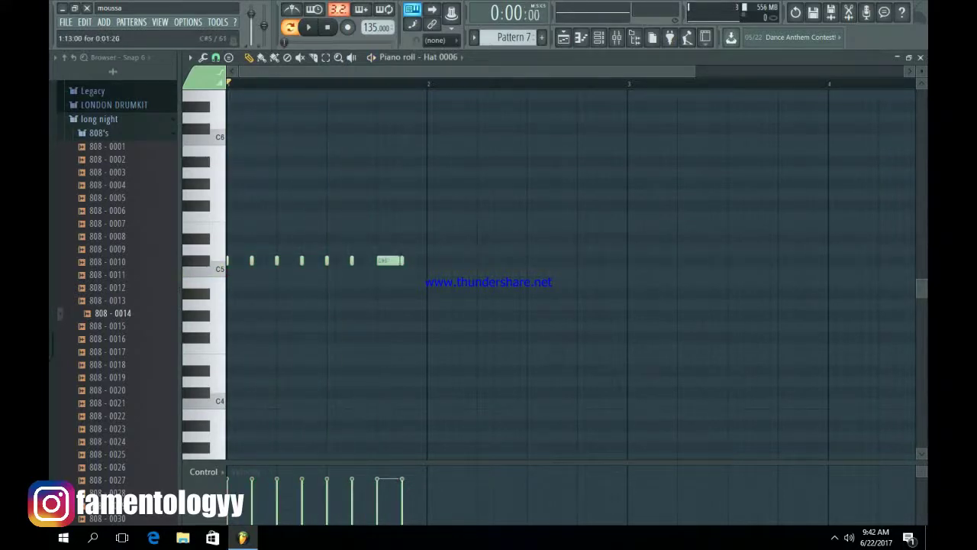
{"action": "key", "text": "space"}
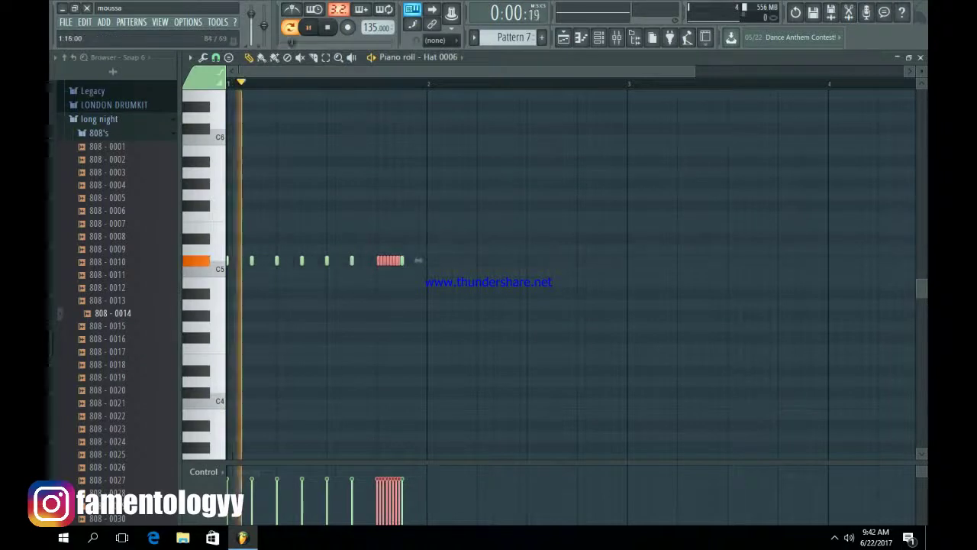
Duplicate all the hat notes from bar 1 into bar 2, stop playback and deselect the notes.
{"action": "key", "text": "ctrl+a"}
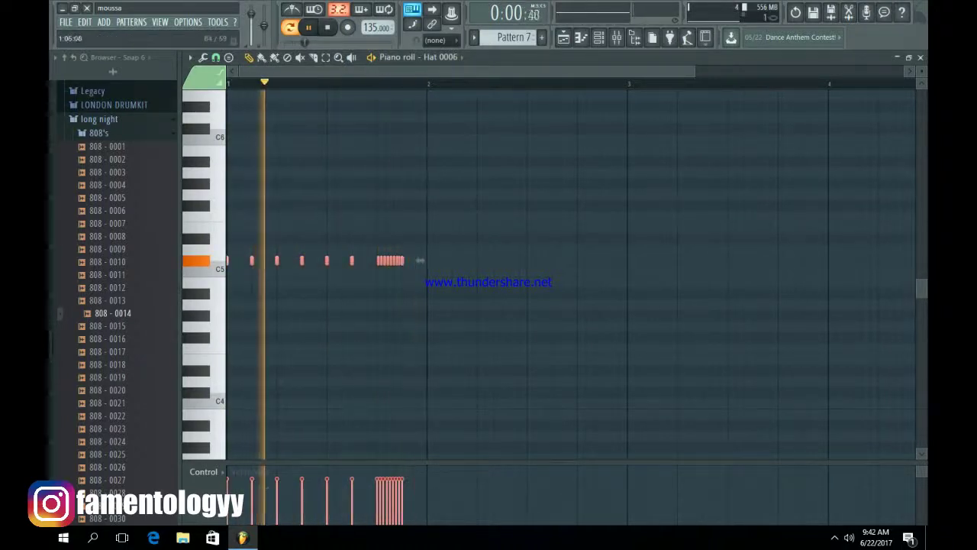
{"action": "key", "text": "ctrl+b"}
{"action": "key", "text": "space"}
{"action": "left_click_drag", "start_coordinate": [609, 260], "coordinate": [620, 260]}
{"action": "key", "text": "ctrl+d"}
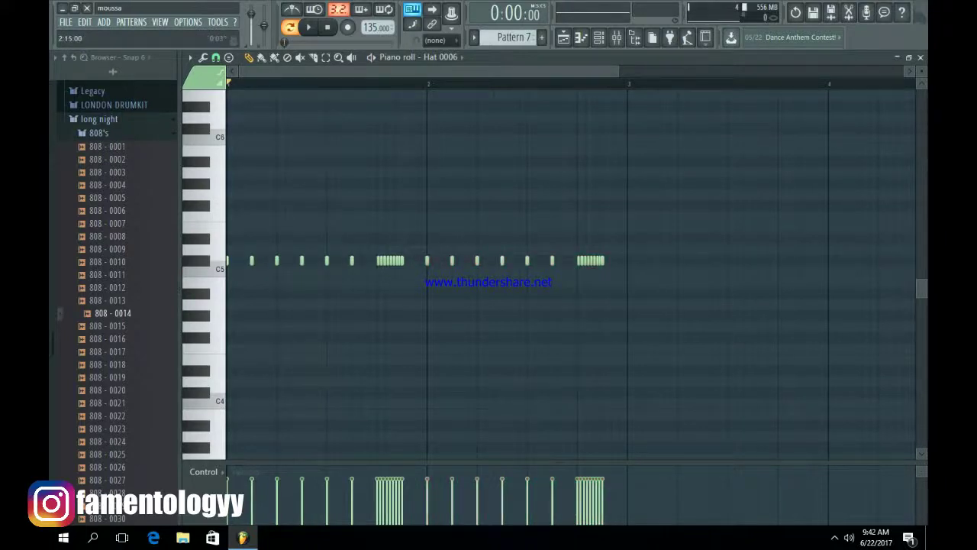
Replace the C#5 hat at bar 2 step 7 with descending B4, A4 and F#4 hits on steps 6 to 8, then audition.
{"action": "scroll", "coordinate": [466, 283], "scroll_direction": "up", "scroll_amount": 3}
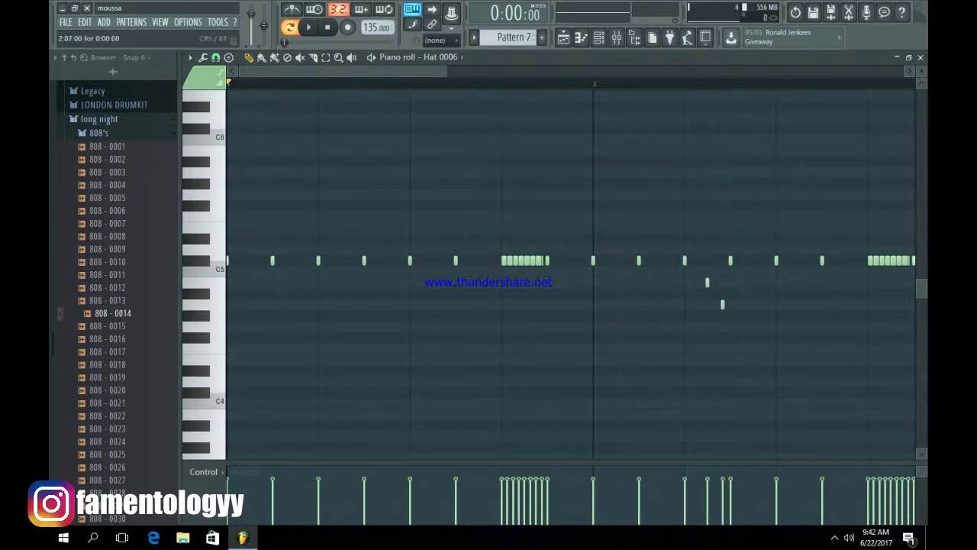
{"action": "left_click_drag", "start_coordinate": [723, 305], "coordinate": [730, 305]}
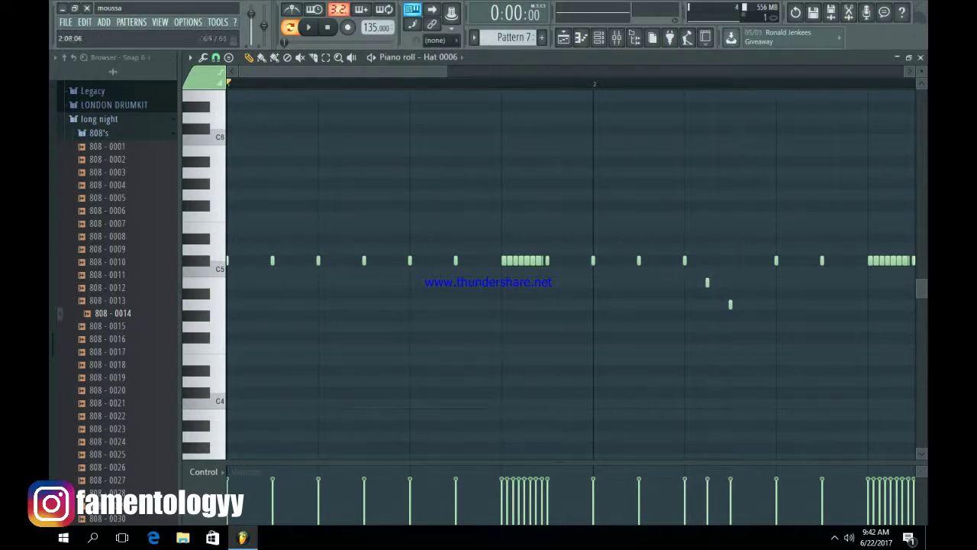
{"action": "left_click", "coordinate": [753, 327]}
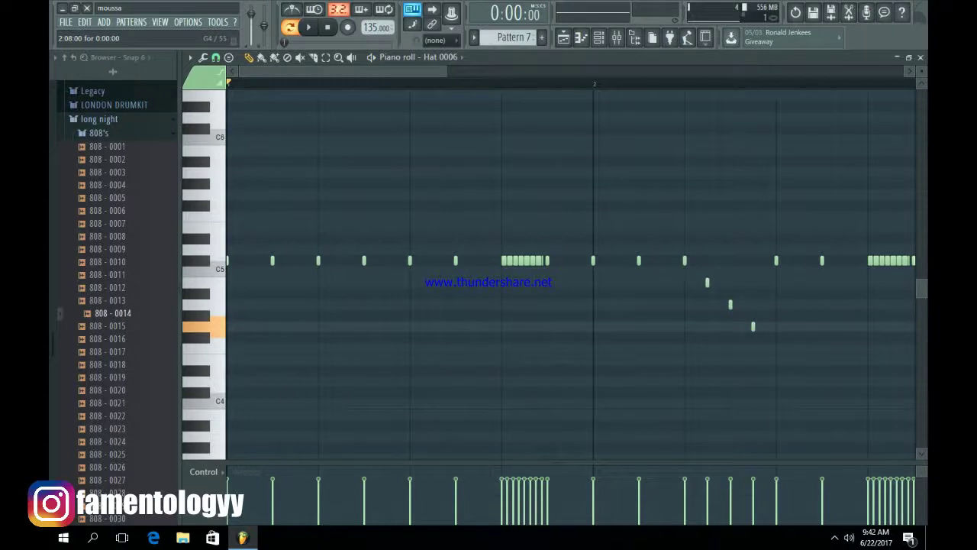
{"action": "left_click_drag", "start_coordinate": [754, 327], "coordinate": [754, 337]}
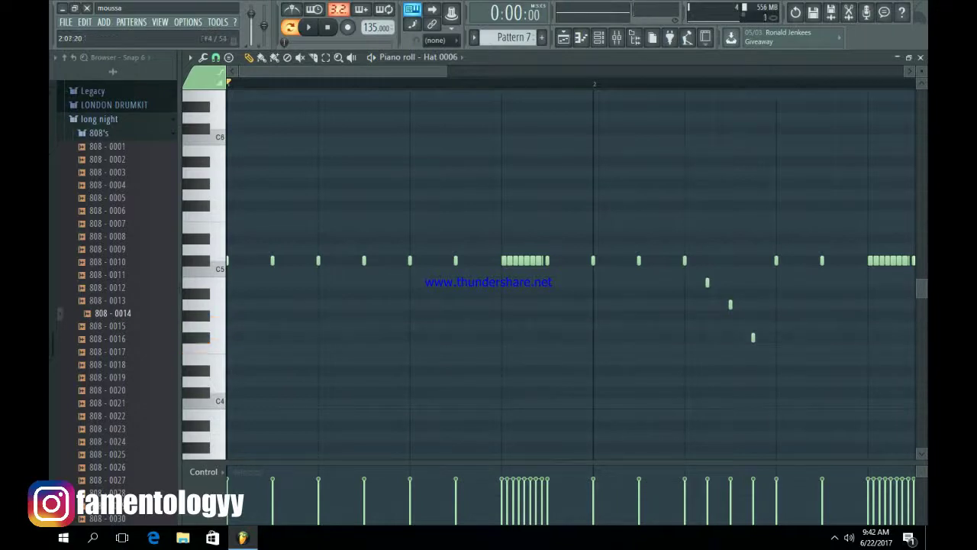
{"action": "key", "text": "space"}
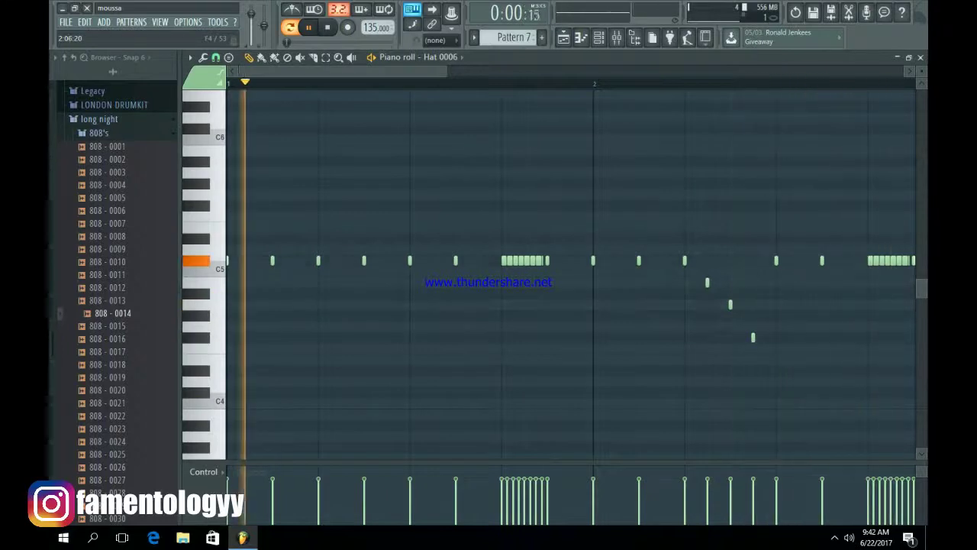
Place a Pattern 7 clip on Track 7 of the playlist and align its start exactly with bar 17.
{"action": "key", "text": "F5"}
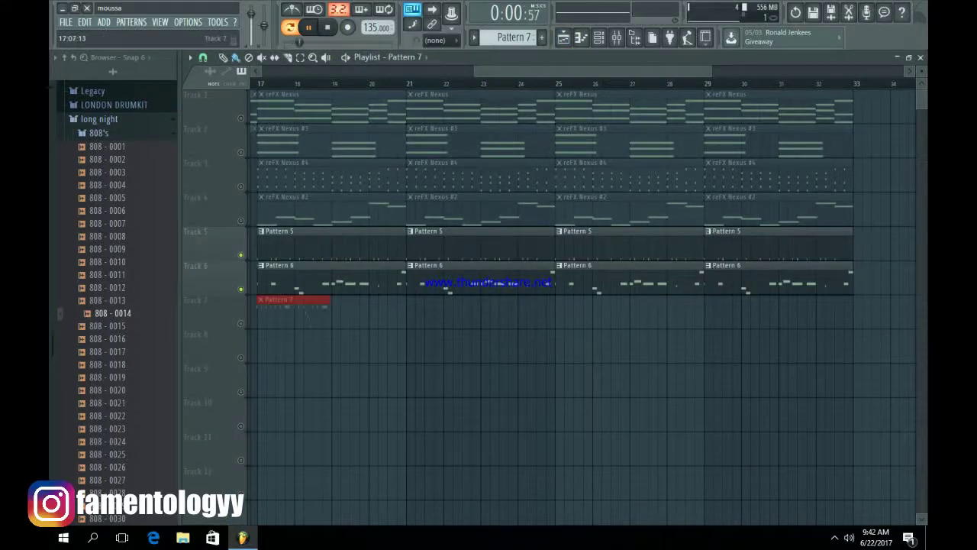
{"action": "left_click_drag", "start_coordinate": [711, 71], "coordinate": [501, 71]}
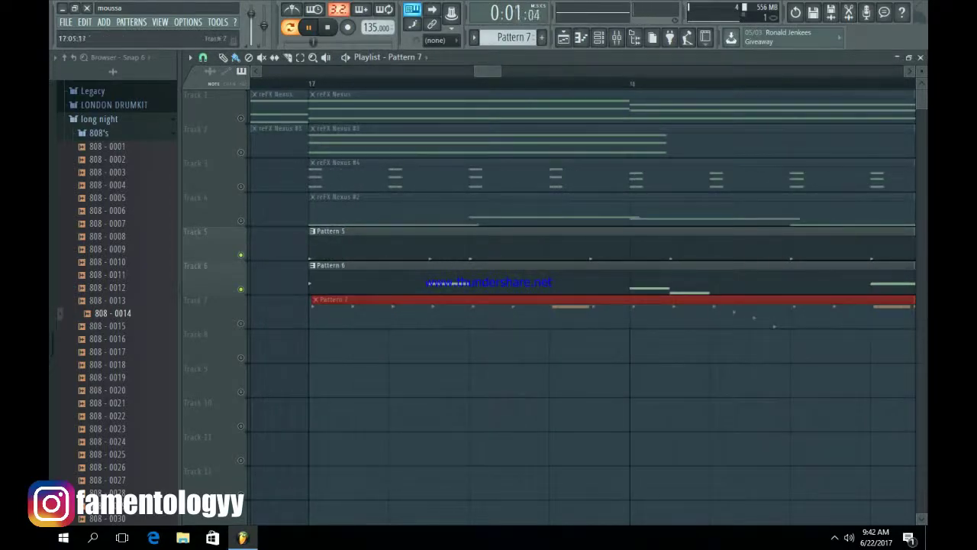
{"action": "left_click_drag", "start_coordinate": [403, 313], "coordinate": [399, 313]}
Duplicate the Pattern 7 clip seven times along Track 7 to fill it through the end of bar 32.
{"action": "key", "text": "ctrl+b"}
{"action": "key", "text": "ctrl+b"}
{"action": "key", "text": "ctrl+b"}
{"action": "key", "text": "ctrl+b"}
{"action": "key", "text": "ctrl+b"}
{"action": "key", "text": "ctrl+b"}
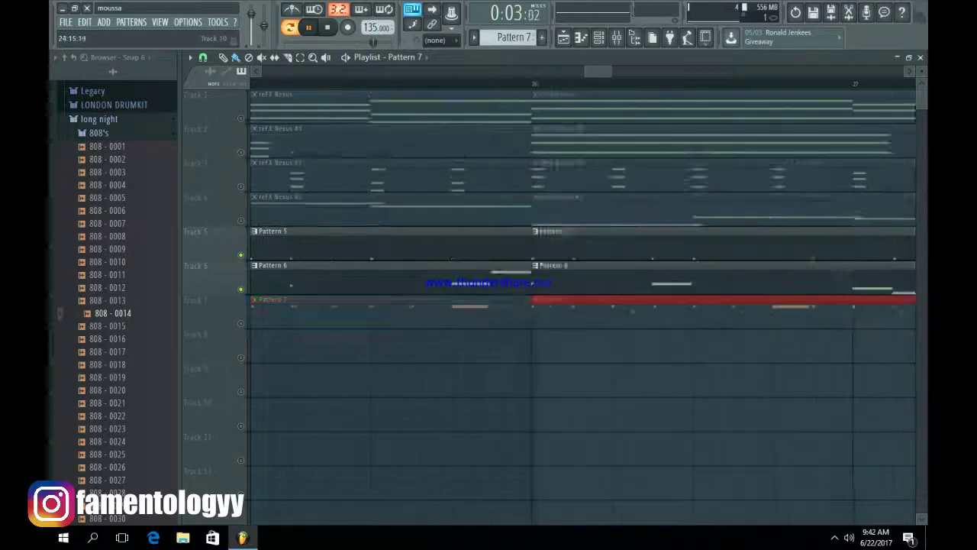
{"action": "key", "text": "ctrl+b"}
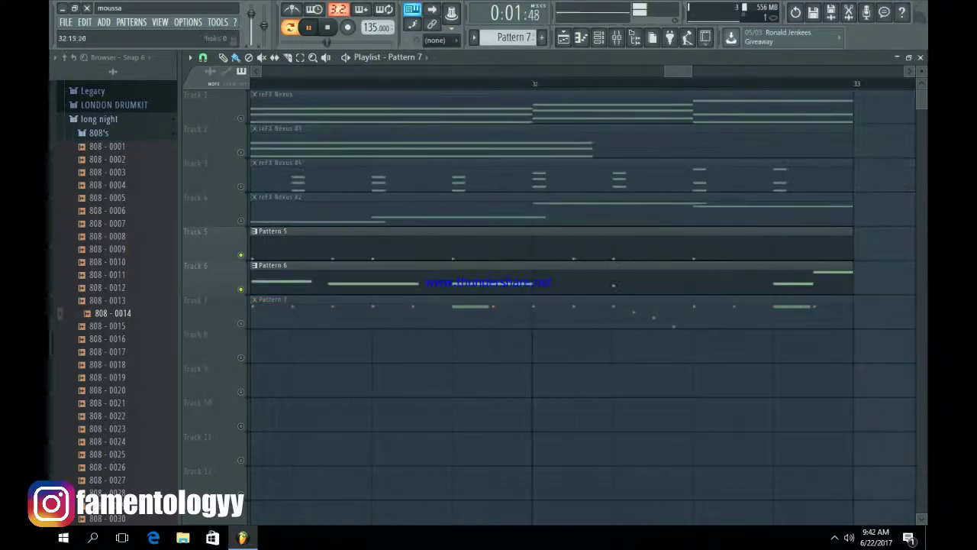
Stop playback, unmute every playlist track and collapse the open browser folders.
{"action": "key", "text": "space"}
{"action": "scroll", "coordinate": [830, 346], "scroll_direction": "down", "scroll_amount": 8}
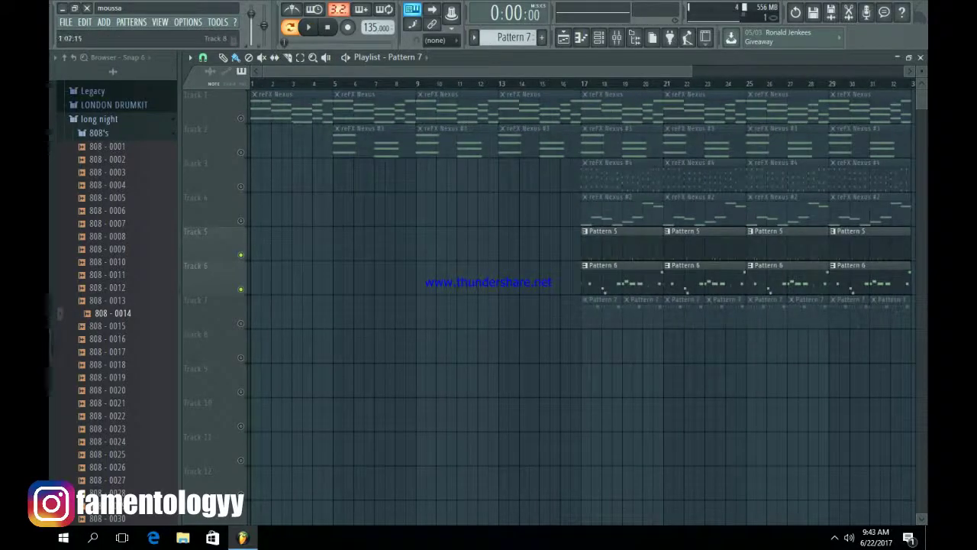
{"action": "right_click", "coordinate": [240, 324]}
{"action": "right_click", "coordinate": [241, 323]}
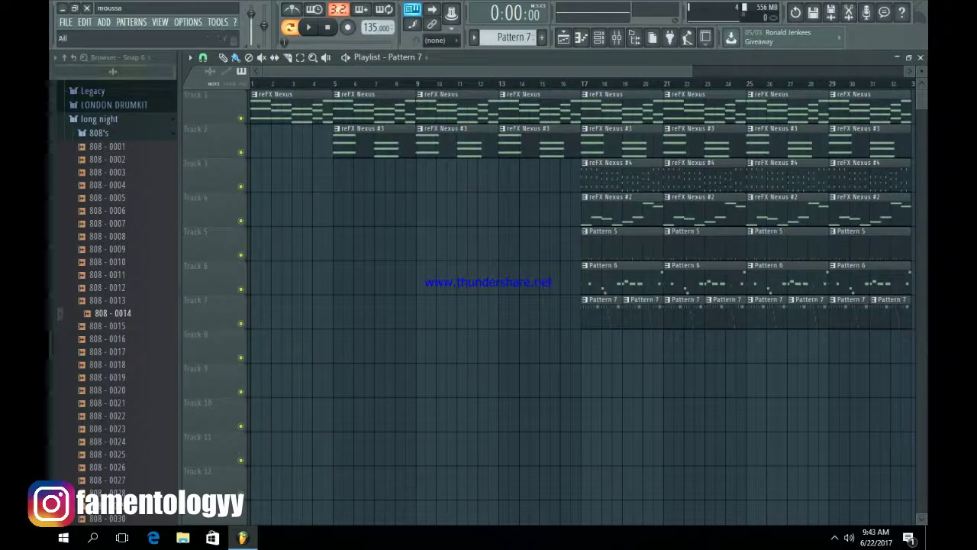
{"action": "left_click", "coordinate": [64, 57]}
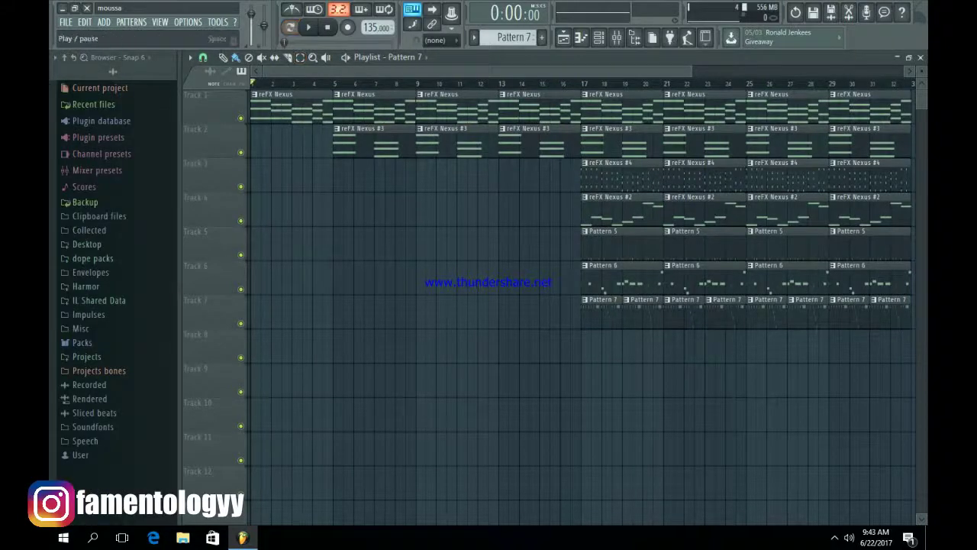
Start song playback and duplicate all the clips spanning bars 17 to 32 on Tracks 1 to 7 into bars 33 to 48.
{"action": "key", "text": "space"}
{"action": "left_click_drag", "start_coordinate": [691, 71], "coordinate": [848, 71]}
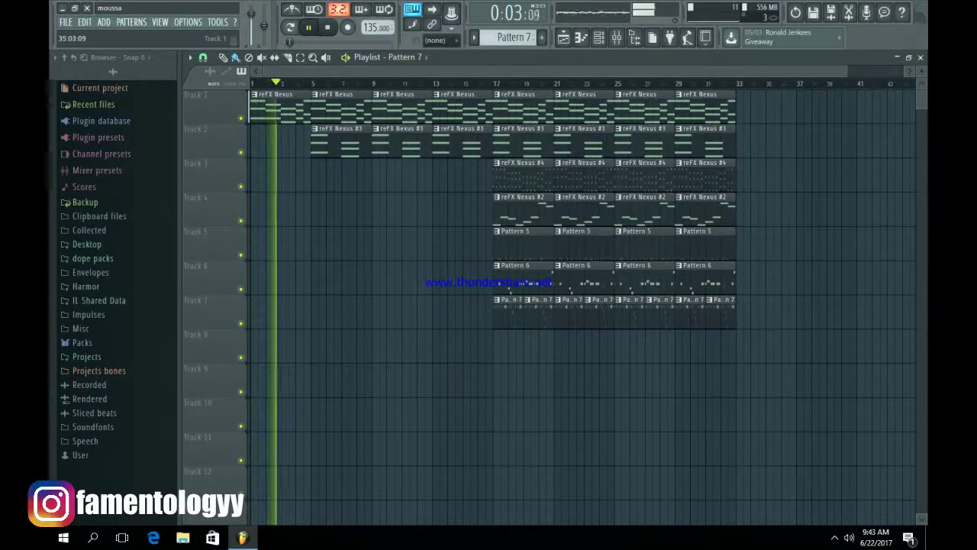
{"action": "left_click_drag", "start_coordinate": [830, 432], "coordinate": [493, 87]}
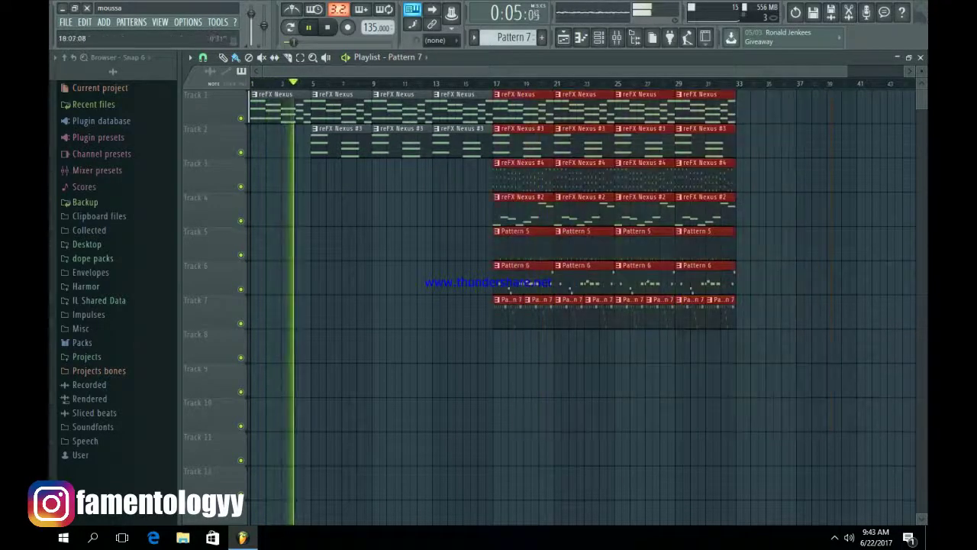
{"action": "key", "text": "ctrl+b"}
{"action": "key", "text": "ctrl+d"}
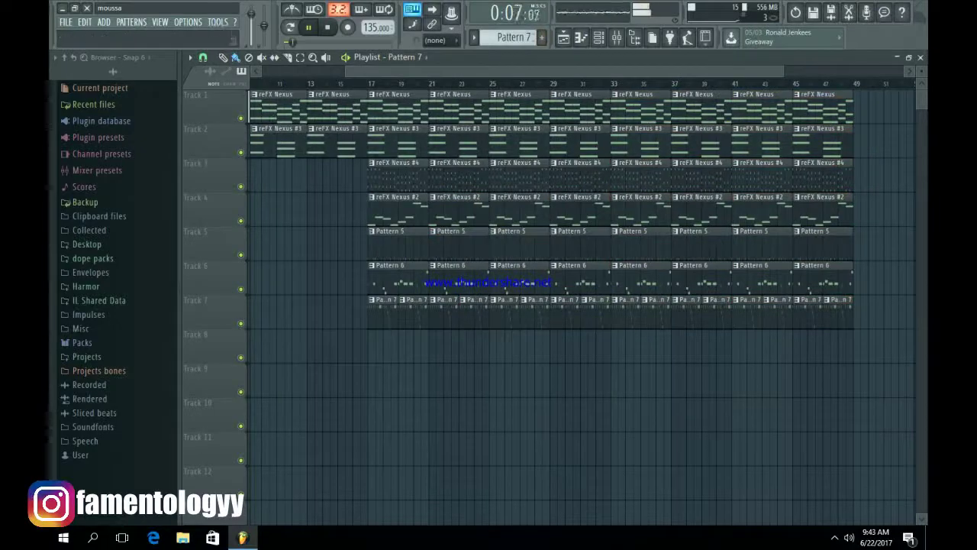
Delete the reFX Nexus clips from bars 33 to 40 on Track 1 and the reFX Nexus #2 clips from bars 33 to 44 on Track 4.
{"action": "right_click", "coordinate": [635, 211]}
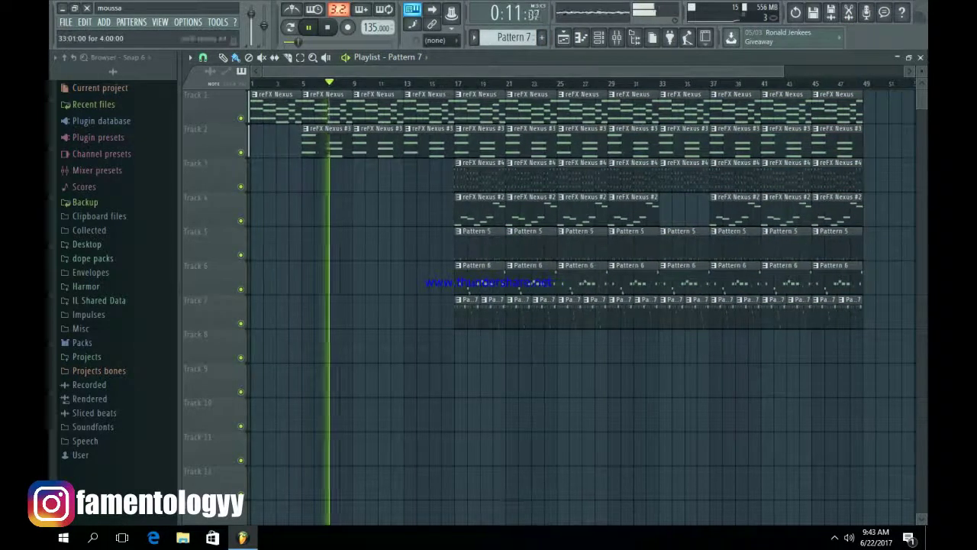
{"action": "right_click", "coordinate": [736, 110]}
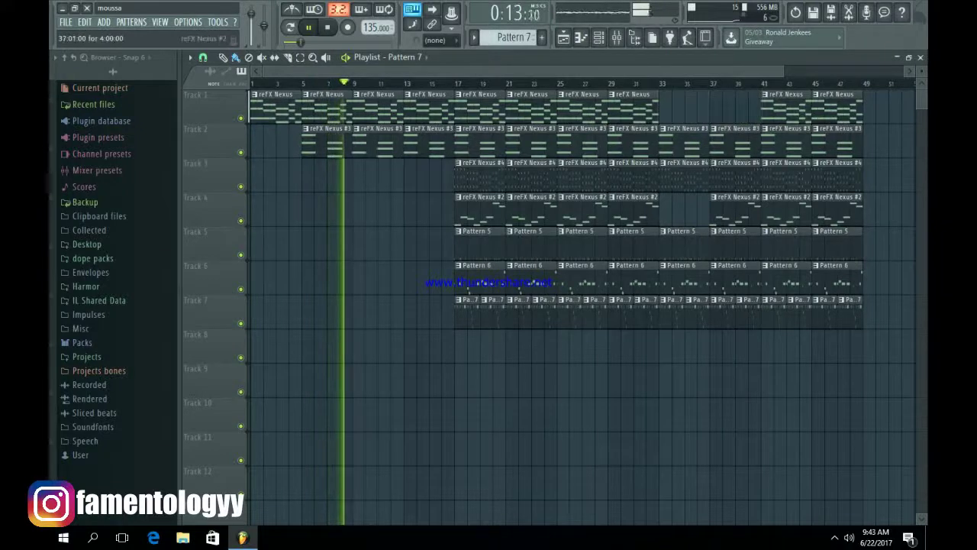
{"action": "right_click", "coordinate": [737, 211]}
{"action": "right_click", "coordinate": [786, 211]}
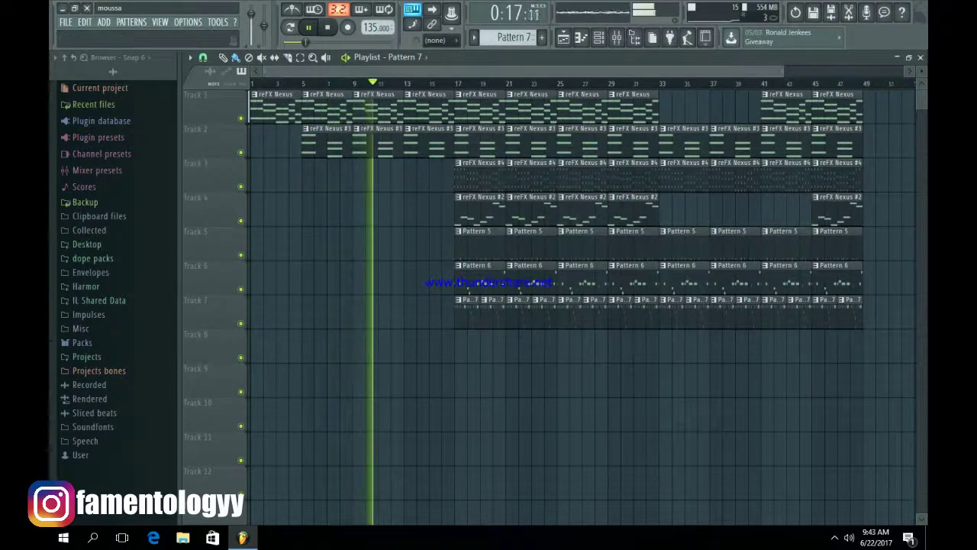
{"action": "left_click_drag", "start_coordinate": [783, 71], "coordinate": [904, 71]}
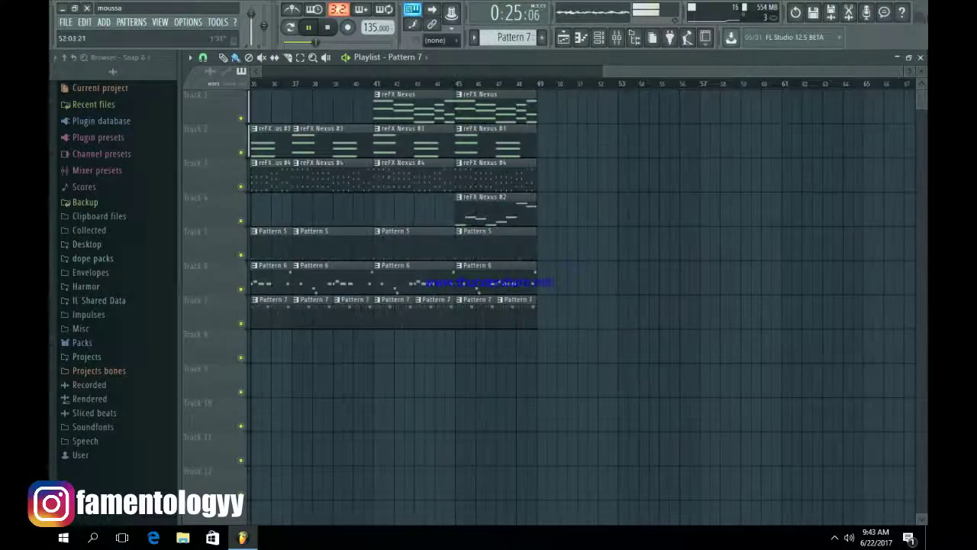
{"action": "left_click_drag", "start_coordinate": [604, 71], "coordinate": [262, 71]}
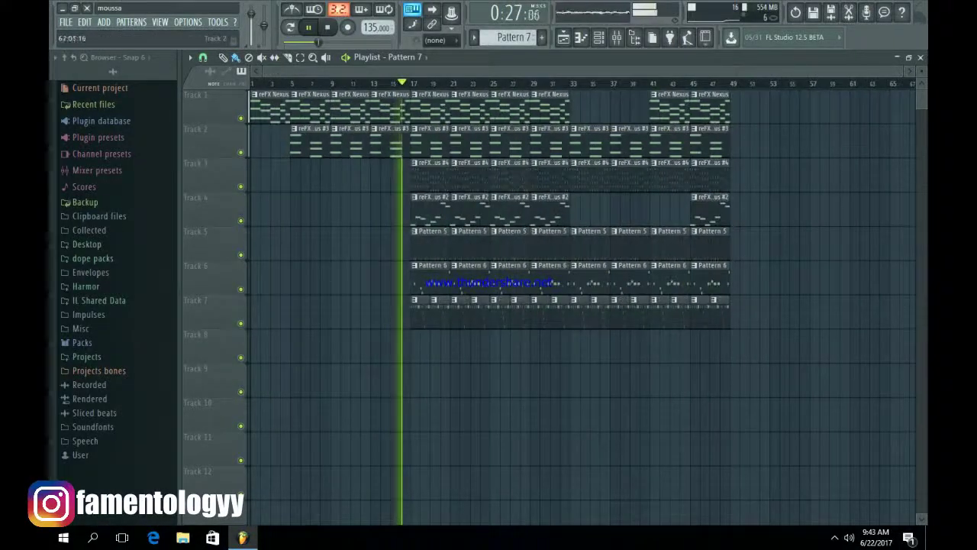
{"action": "left_click_drag", "start_coordinate": [904, 71], "coordinate": [734, 71]}
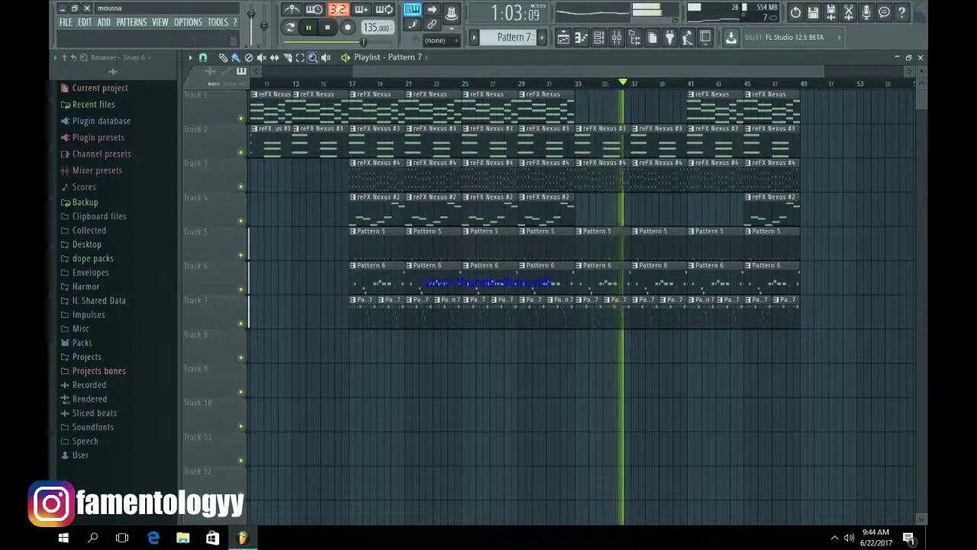
{"action": "left_click_drag", "start_coordinate": [350, 71], "coordinate": [264, 71]}
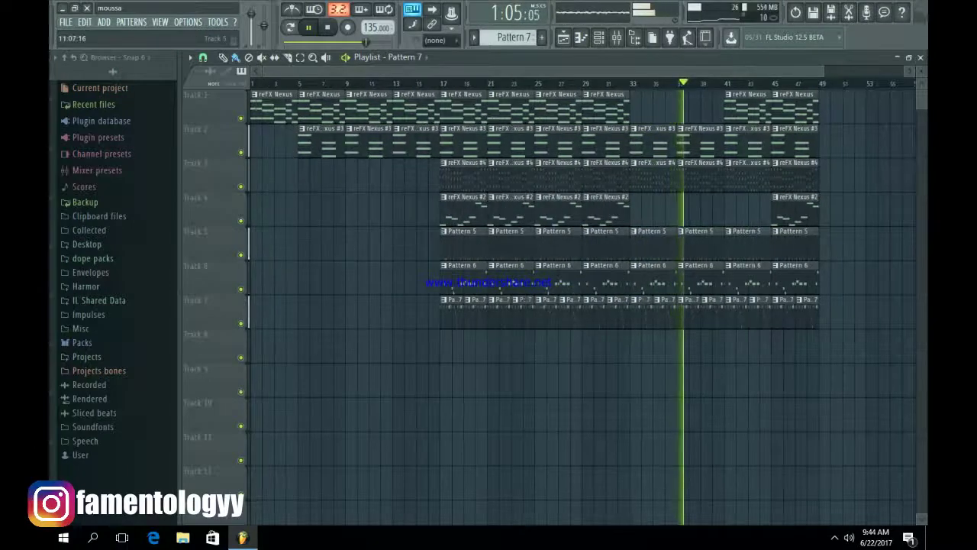